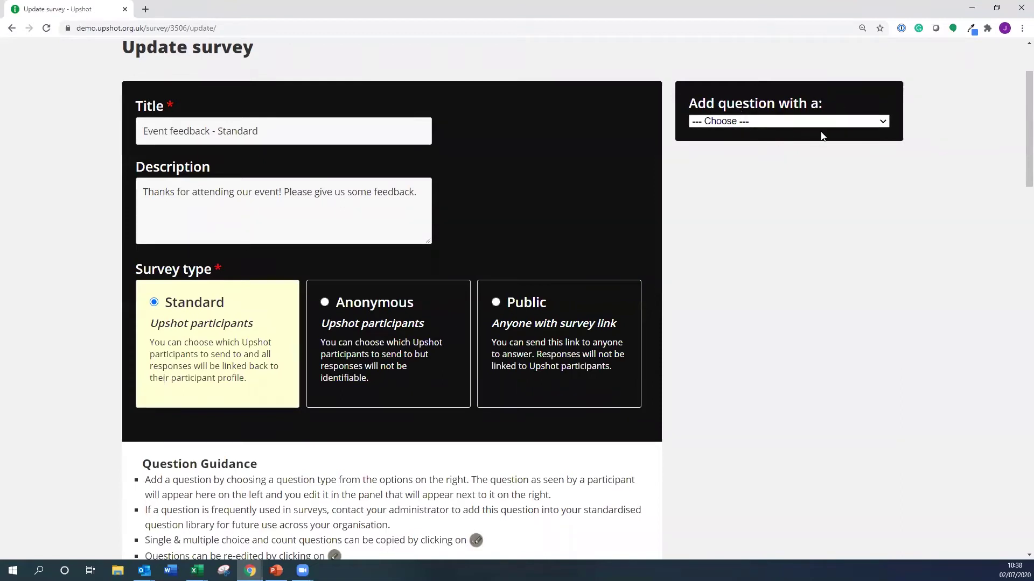
# - Add a new question with a text answer to the Event feedback - Standard survey
pyautogui.click(883, 122)
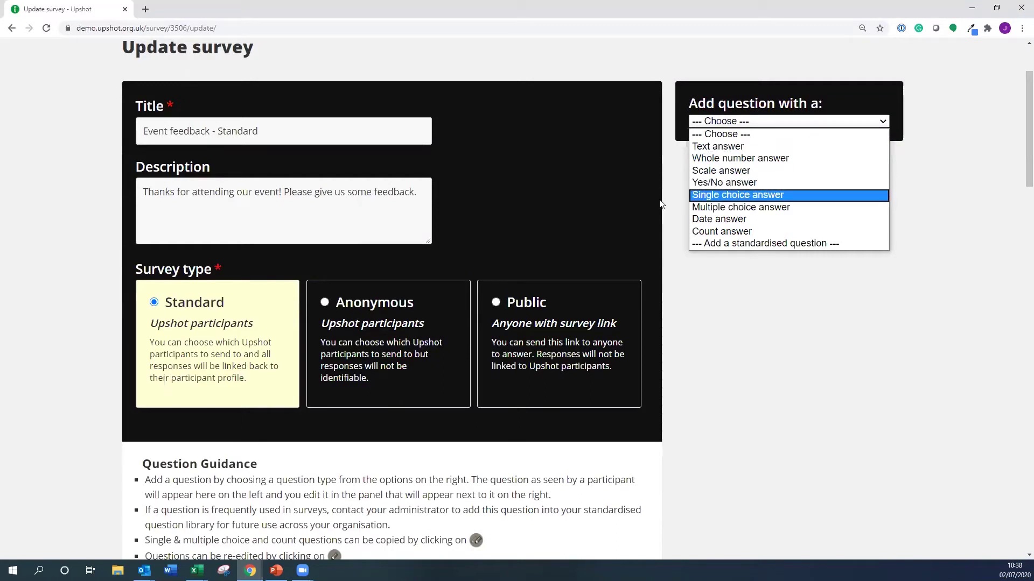
pyautogui.scroll(-3, 661, 205)
pyautogui.scroll(-5, 661, 205)
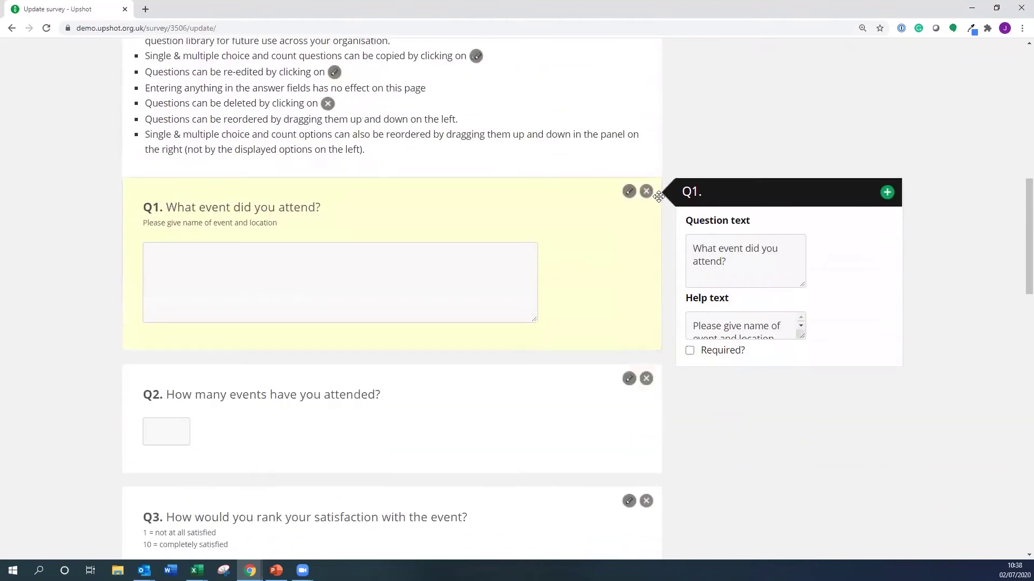
pyautogui.scroll(8, 659, 197)
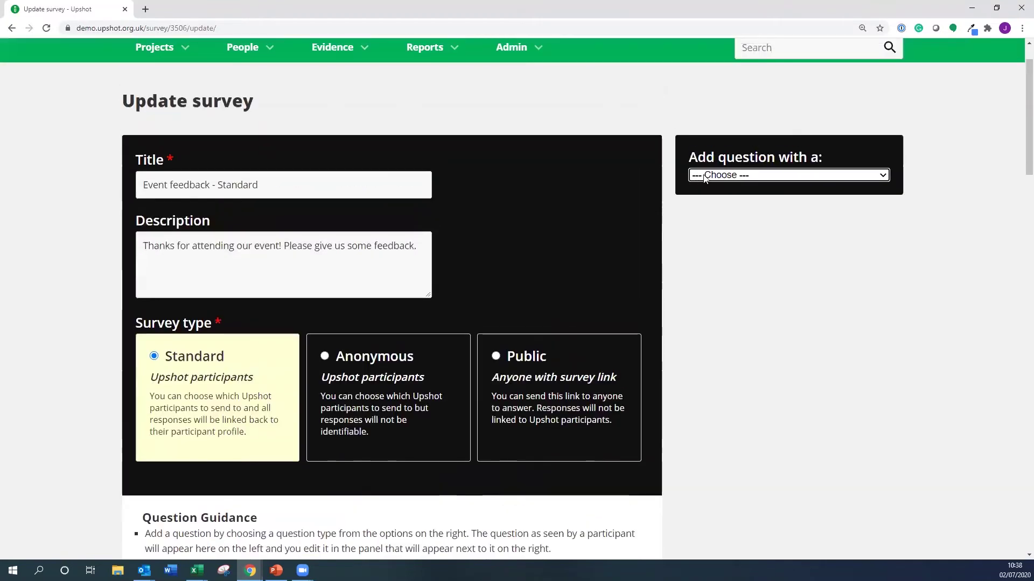
pyautogui.click(704, 178)
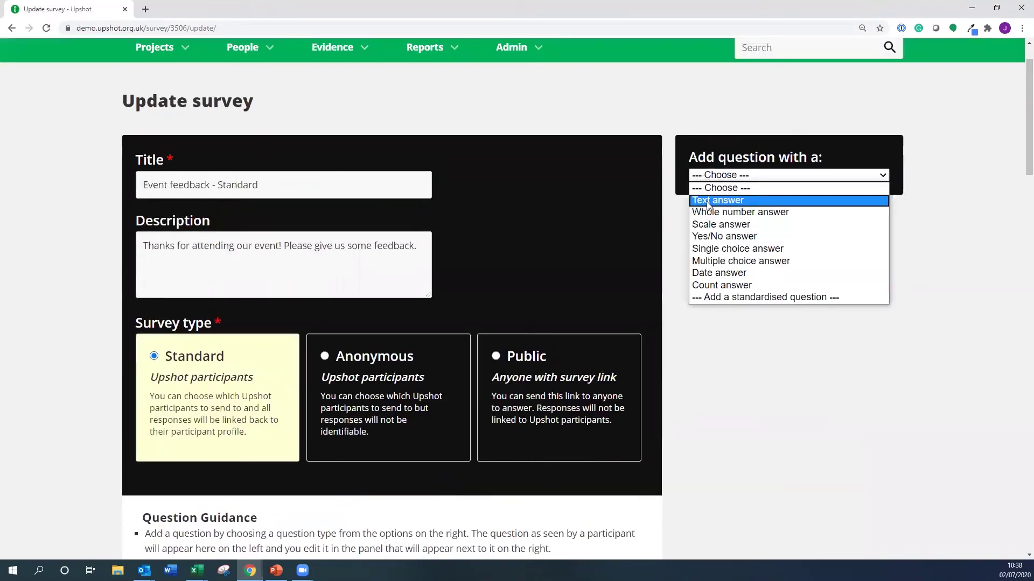
pyautogui.click(707, 202)
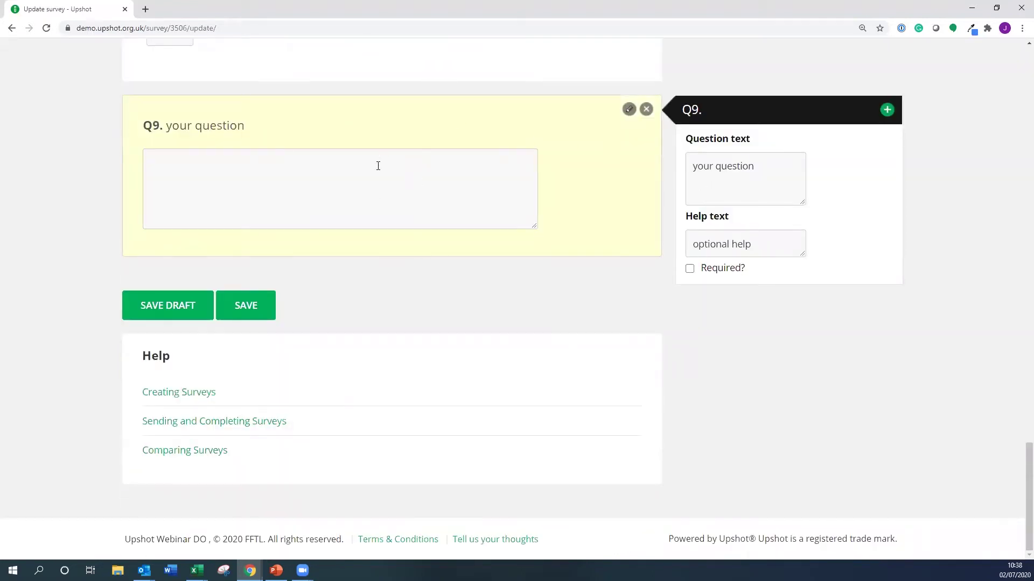
# - Set the new question's text to "What is your name?" and its help text to "Please include first and last name"
pyautogui.scroll(3, 457, 195)
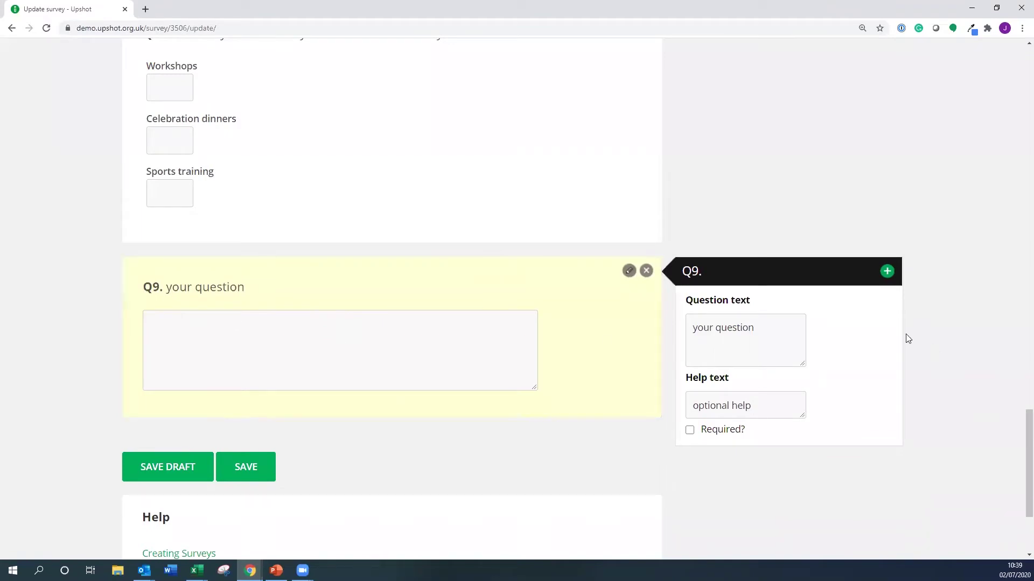
pyautogui.click(728, 336)
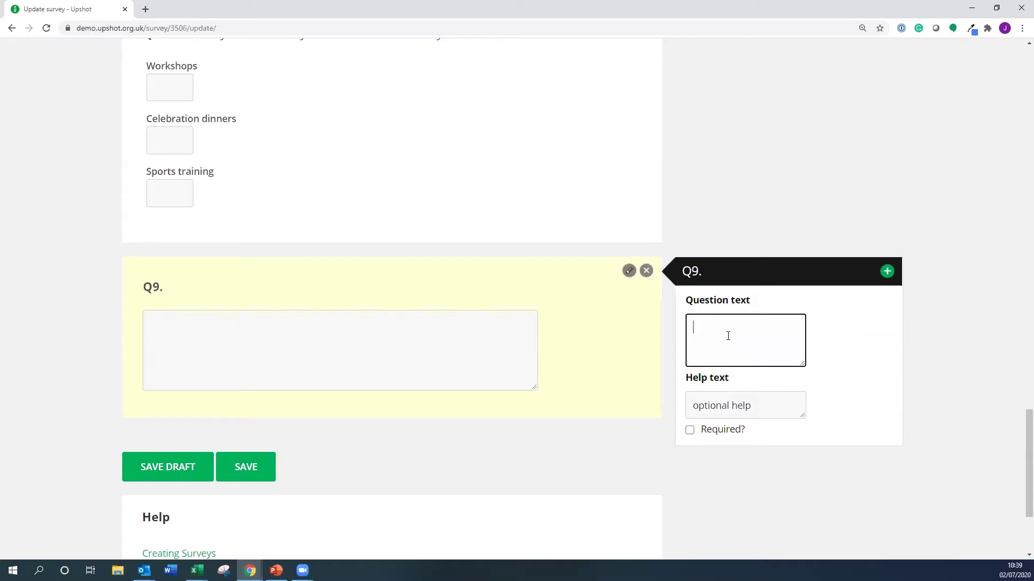
pyautogui.write('What is your name?')
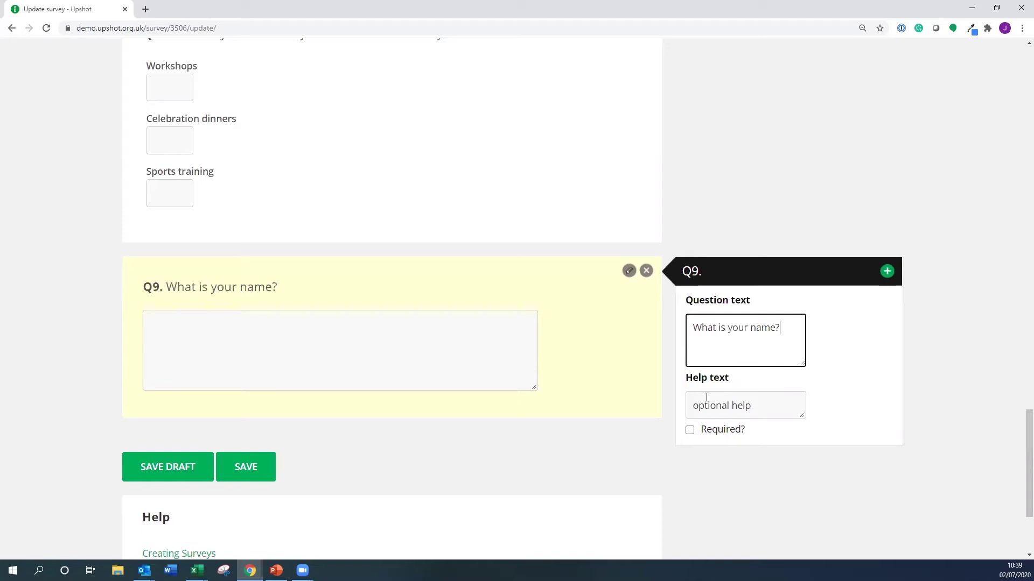
pyautogui.click(727, 408)
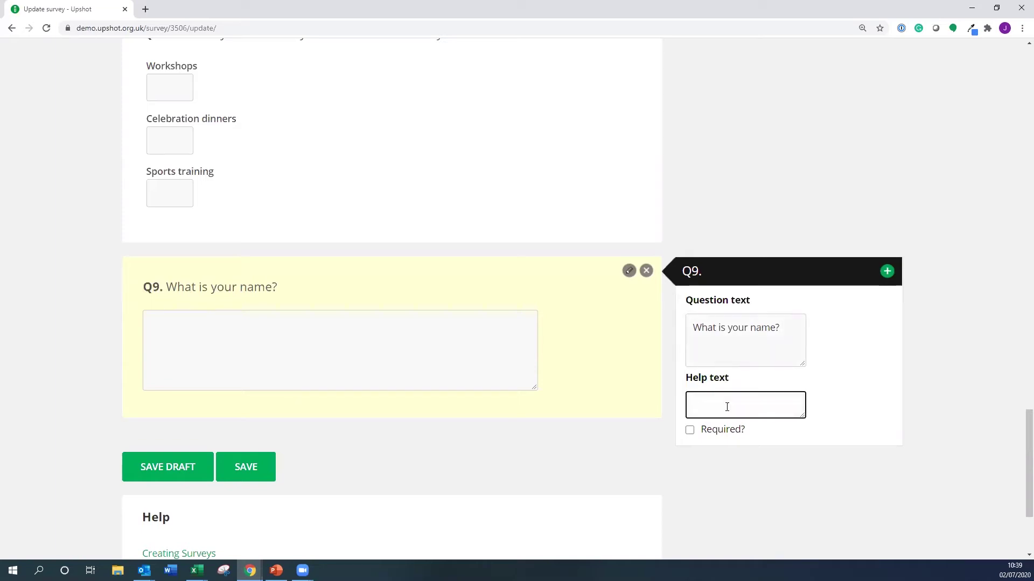
pyautogui.write('Please include first and last name')
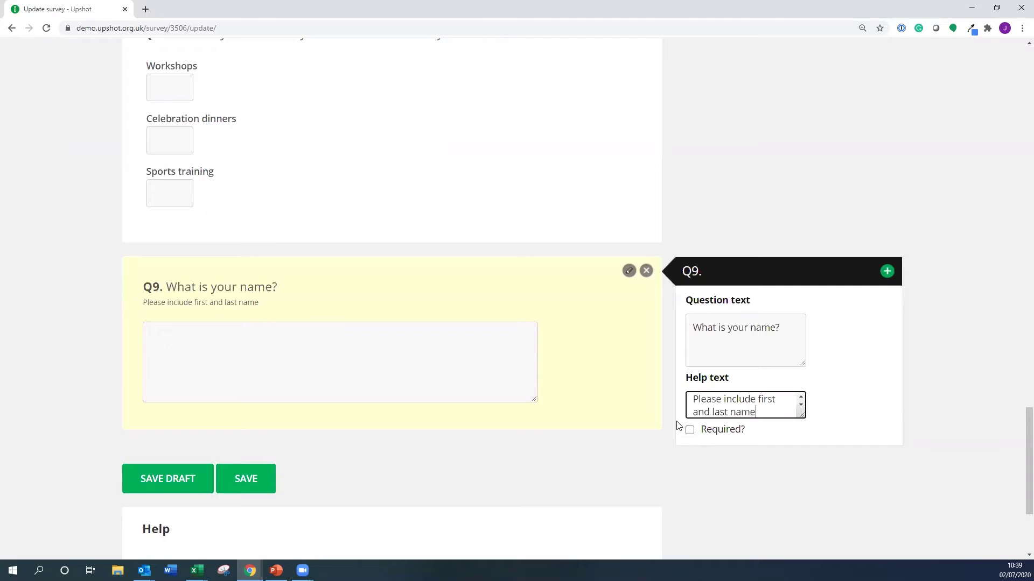
# - Enter 5 as a sample answer to Q2, "How many events have you attended?"
pyautogui.scroll(4, 677, 423)
pyautogui.scroll(8, 677, 422)
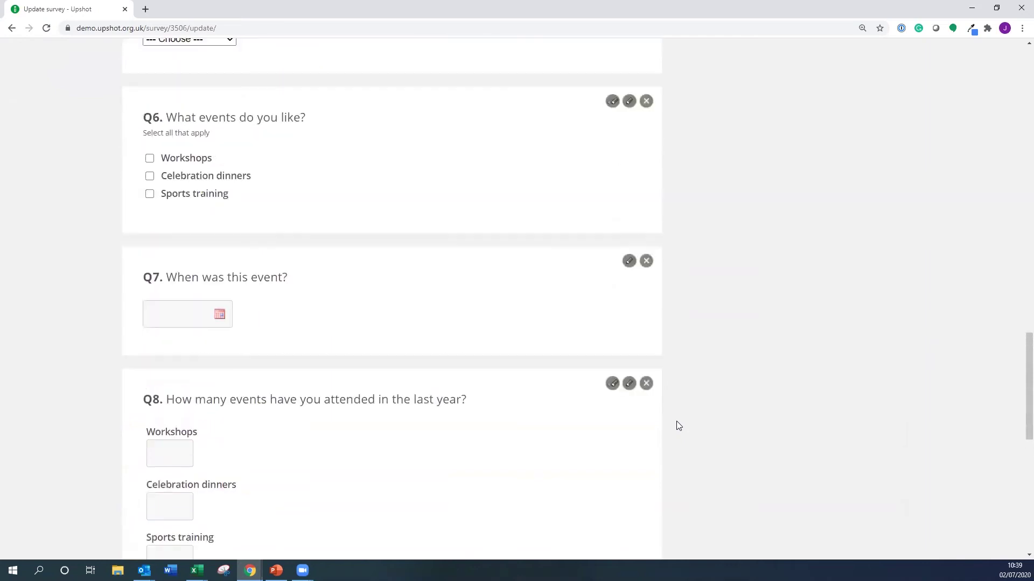
pyautogui.scroll(8, 677, 424)
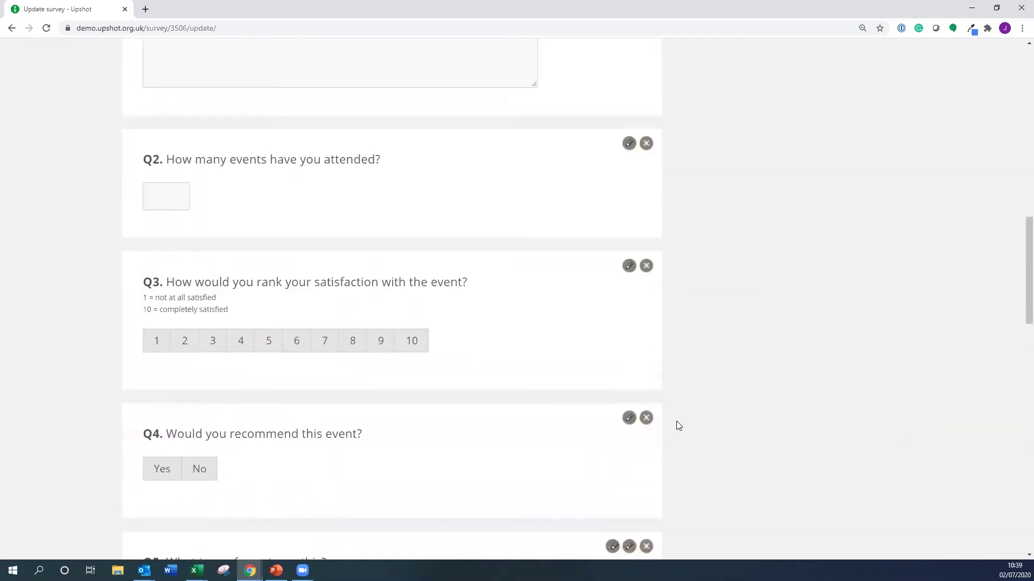
pyautogui.scroll(3, 676, 422)
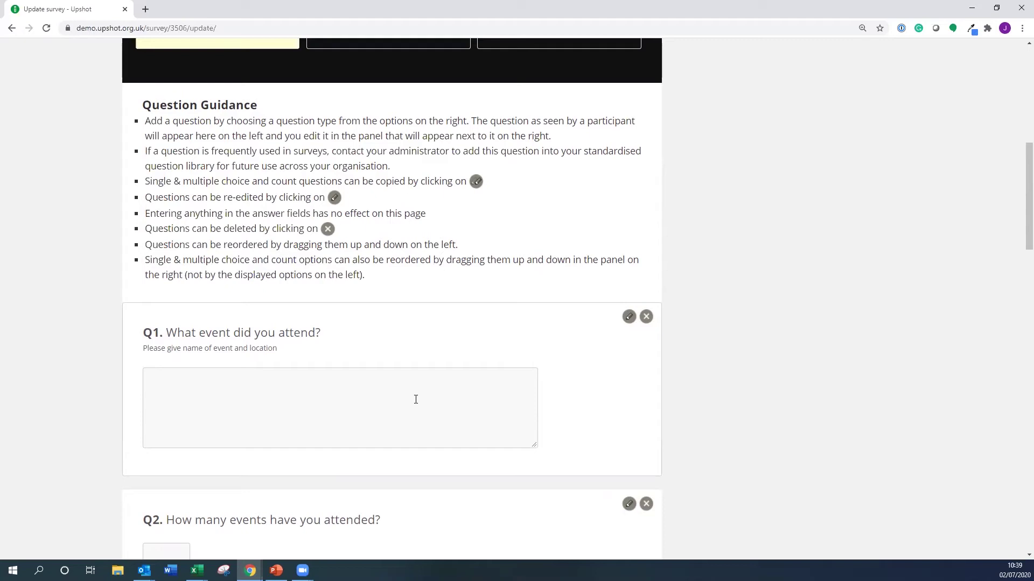
pyautogui.scroll(-3, 436, 412)
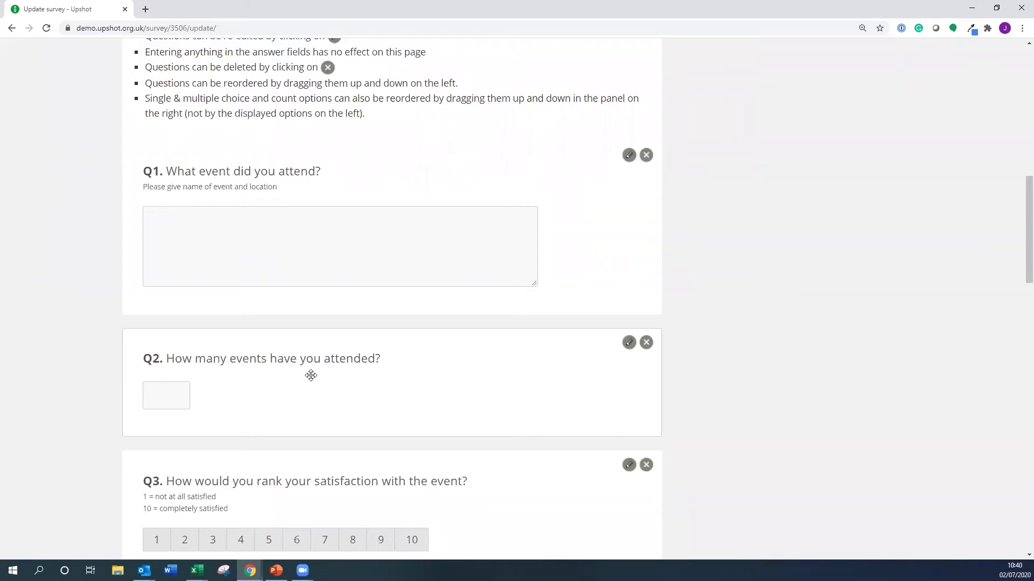
pyautogui.click(156, 401)
pyautogui.write('5')
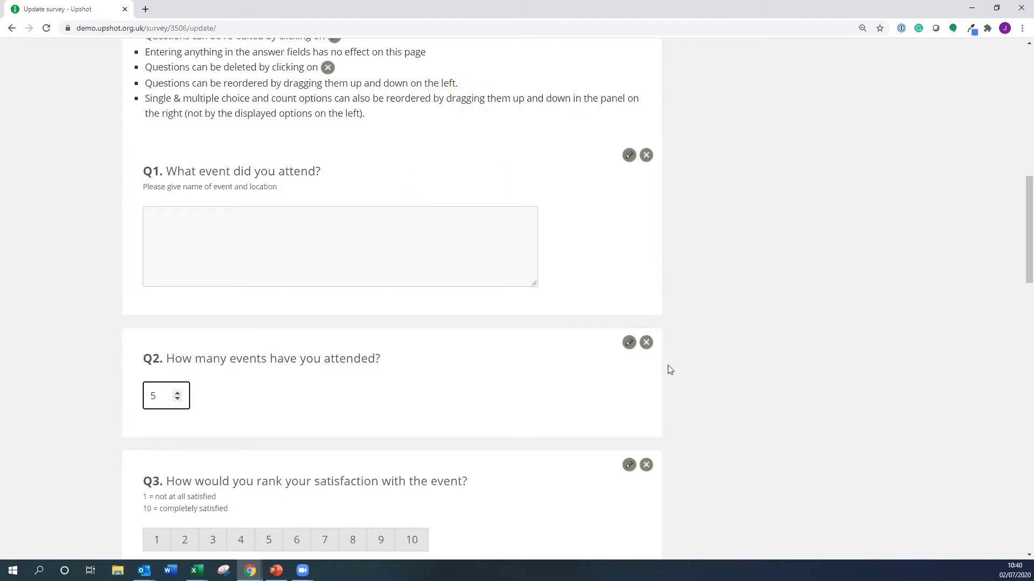
# - Edit the Q3 satisfaction scale, switching the zero start on and off again and setting the upper number to 5
pyautogui.scroll(-2, 671, 370)
pyautogui.scroll(-2, 668, 370)
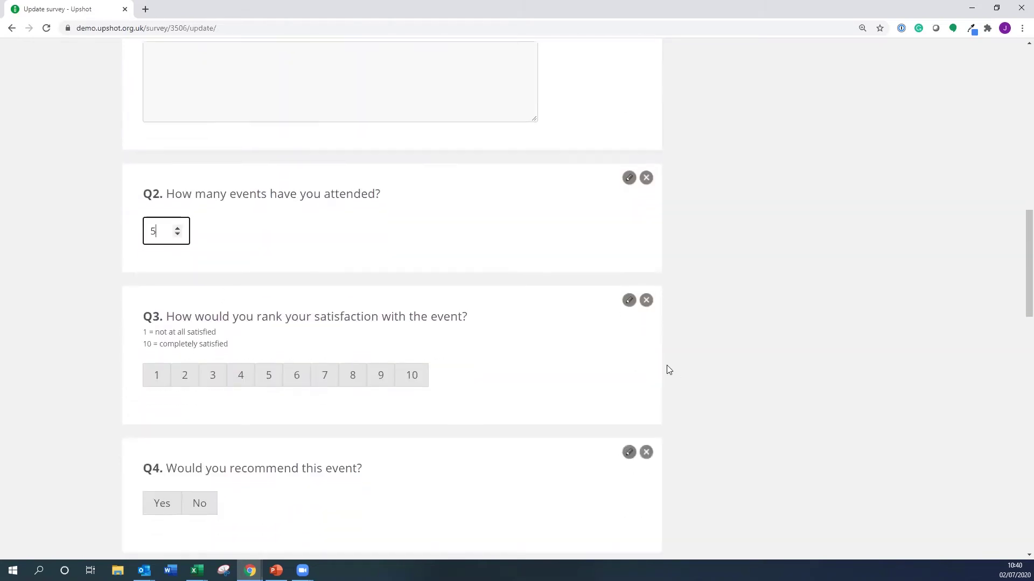
pyautogui.click(183, 323)
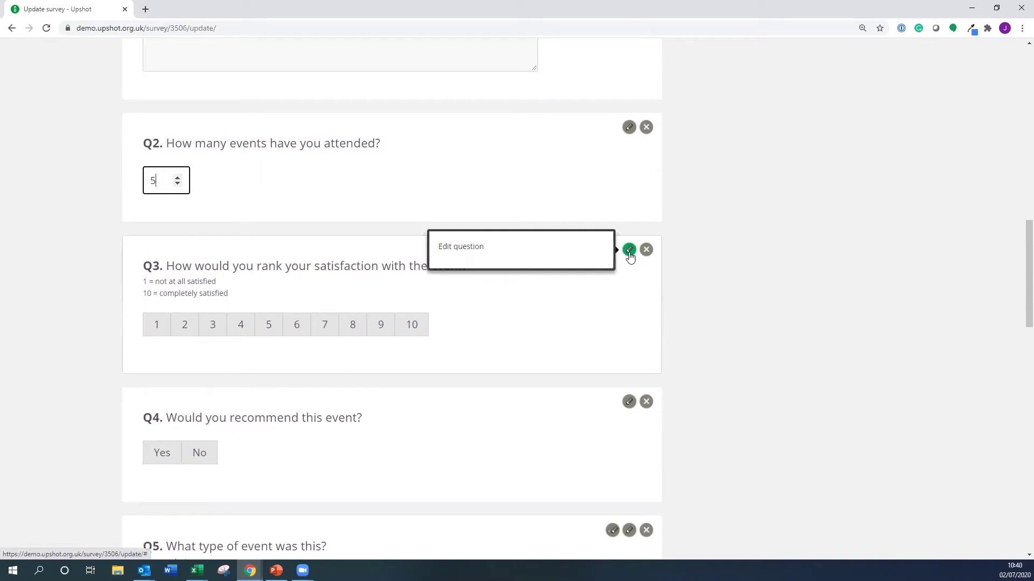
pyautogui.click(629, 251)
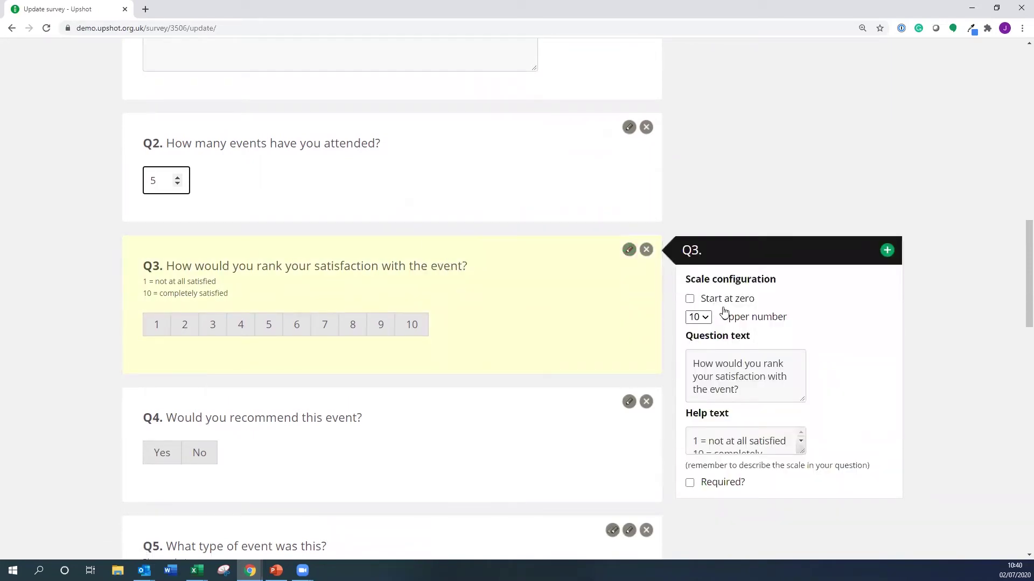
pyautogui.scroll(-1, 724, 315)
pyautogui.click(689, 245)
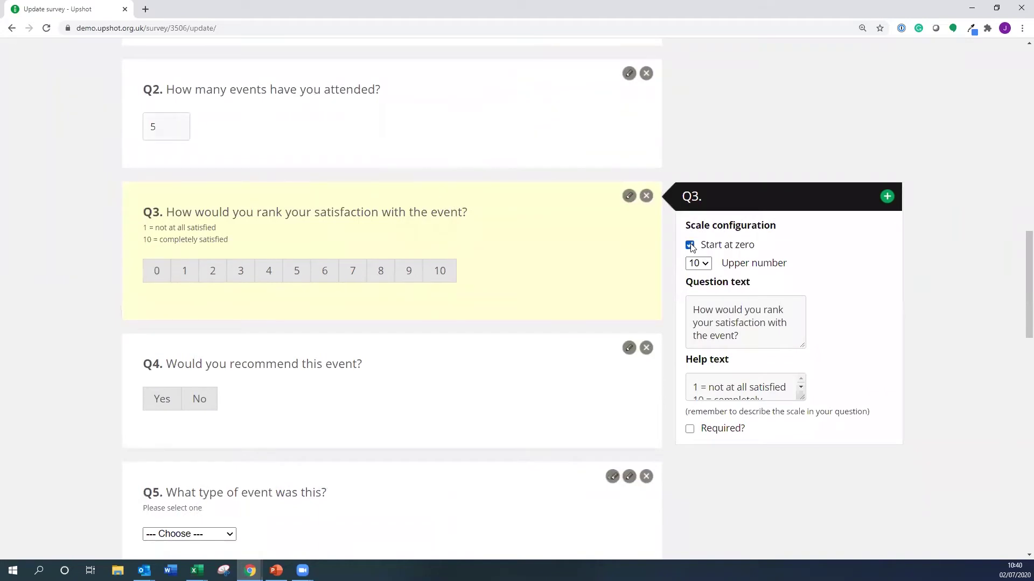
pyautogui.click(689, 245)
pyautogui.click(697, 263)
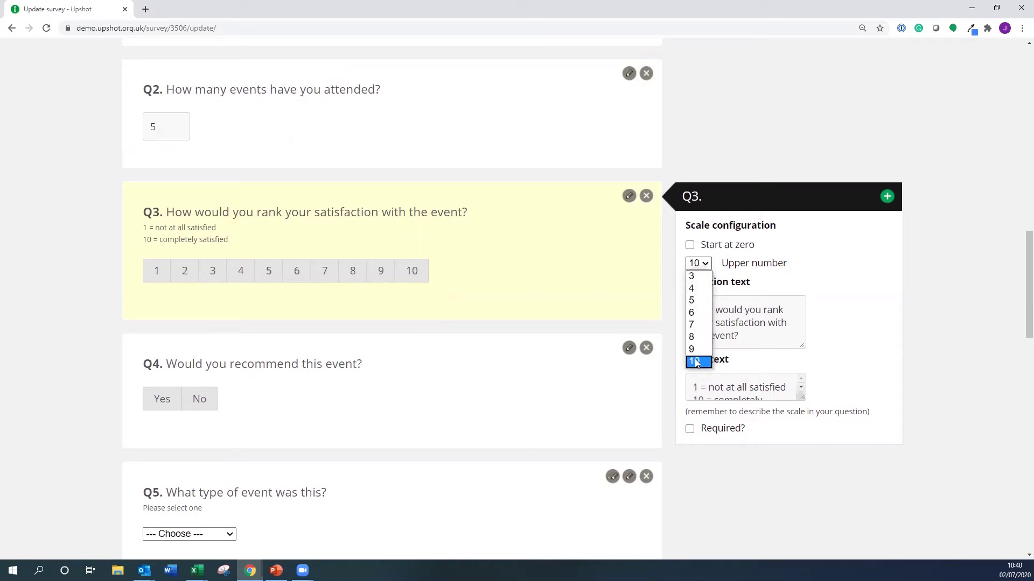
pyautogui.click(698, 301)
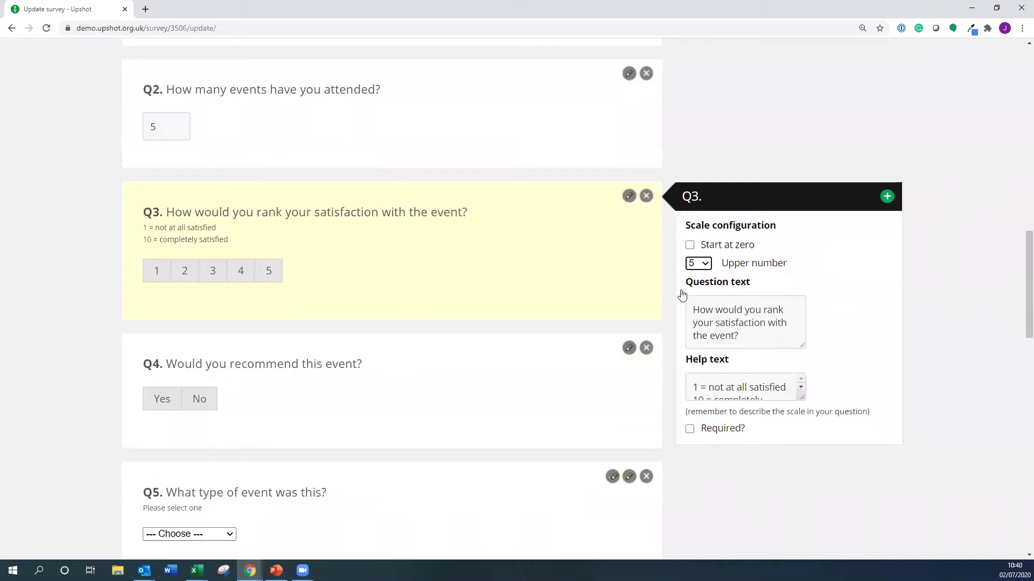
# - Enlarge Q3's help text box to fit both lines of the scale description
pyautogui.scroll(-1, 681, 294)
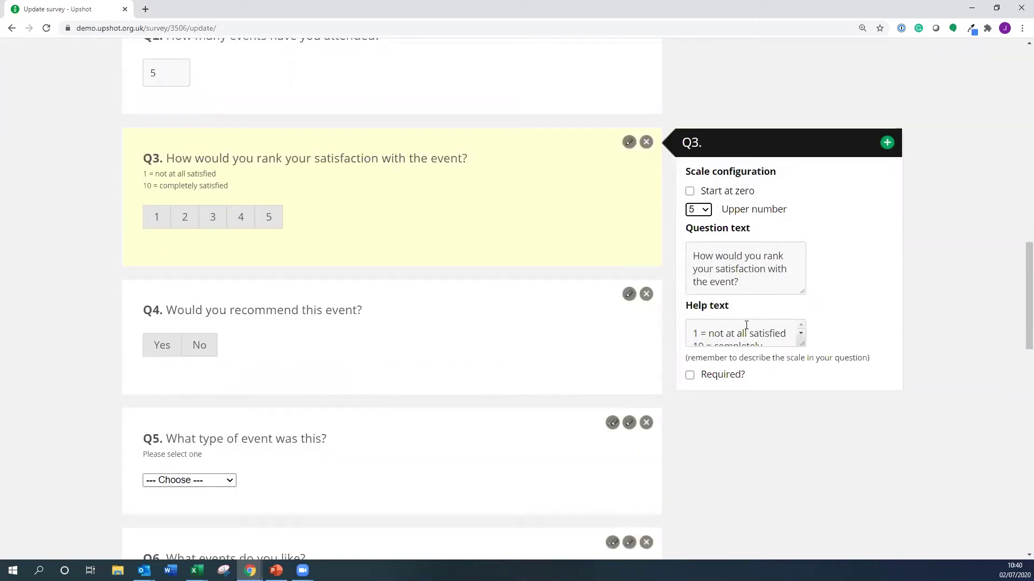
pyautogui.scroll(-2, 746, 325)
pyautogui.scroll(2, 746, 323)
pyautogui.moveTo(804, 349); pyautogui.dragTo(825, 373)
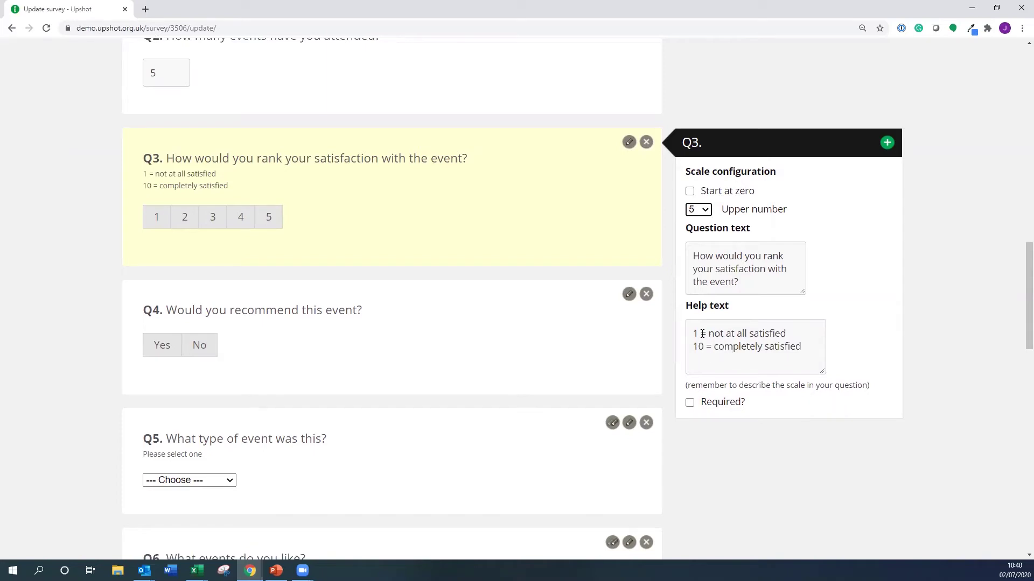
# - Open Q5, "What type of event was this?", for editing and examine its list of single-choice answers
pyautogui.scroll(-1, 571, 267)
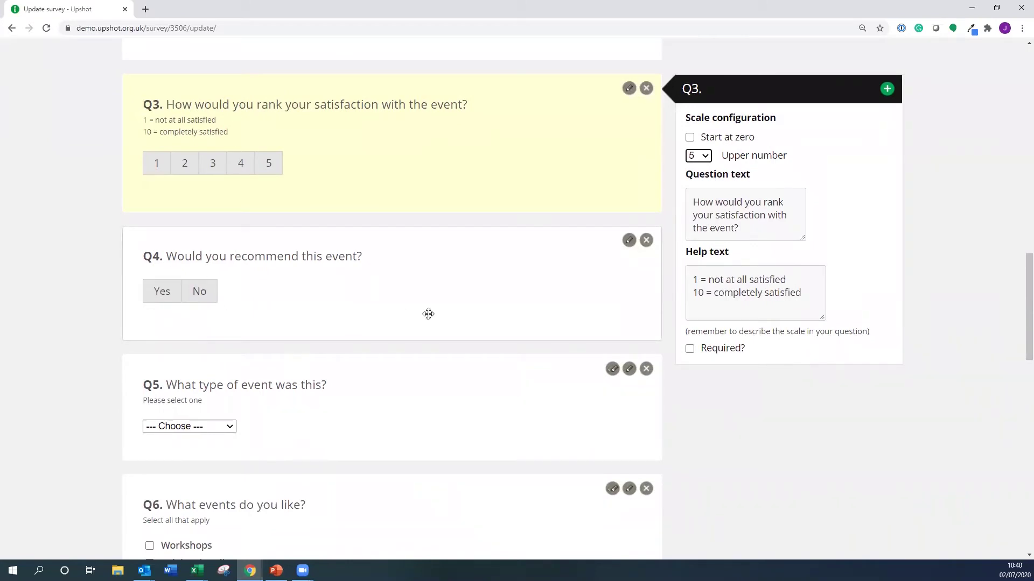
pyautogui.scroll(-2, 489, 305)
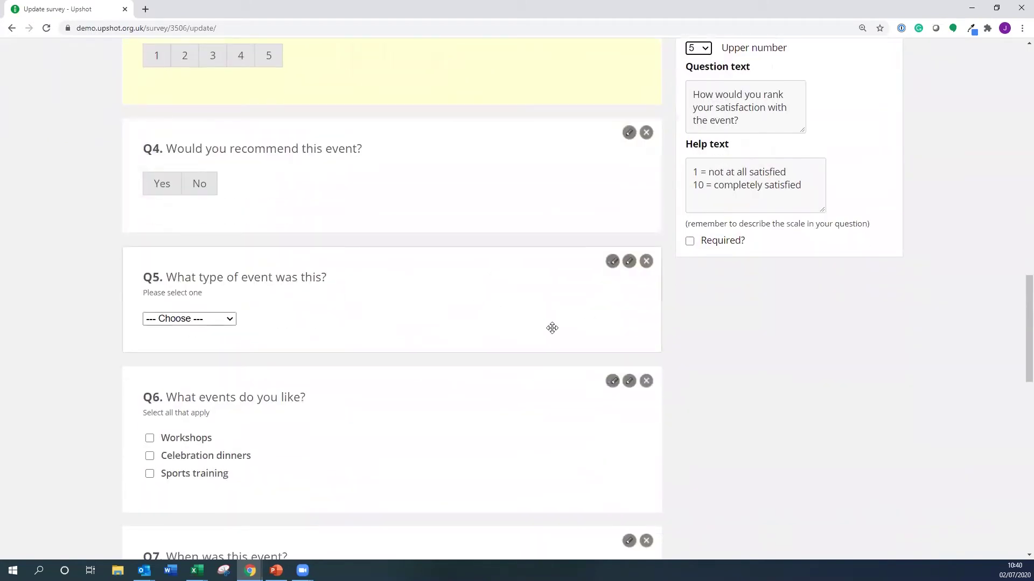
pyautogui.click(629, 261)
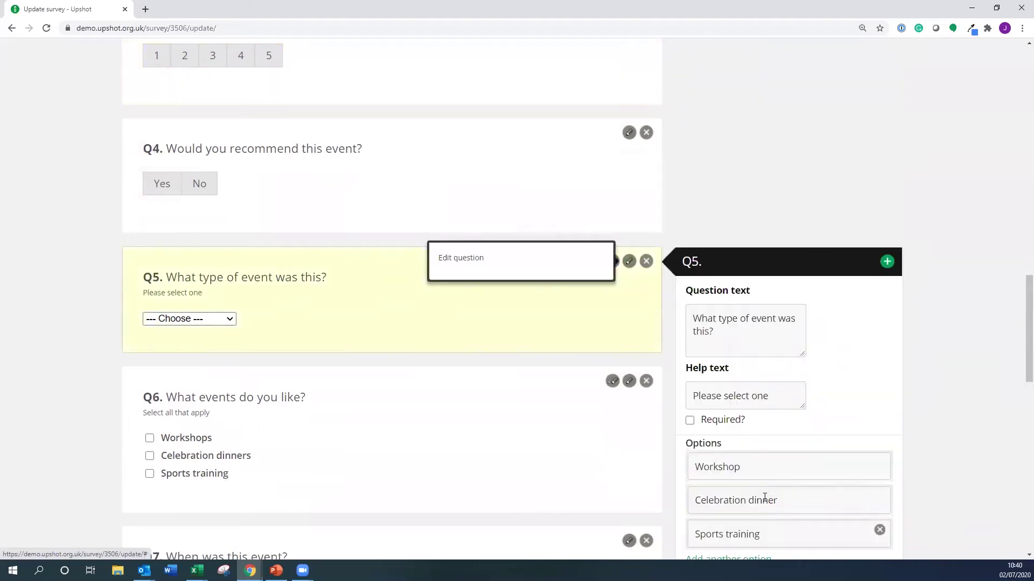
pyautogui.scroll(-1, 539, 396)
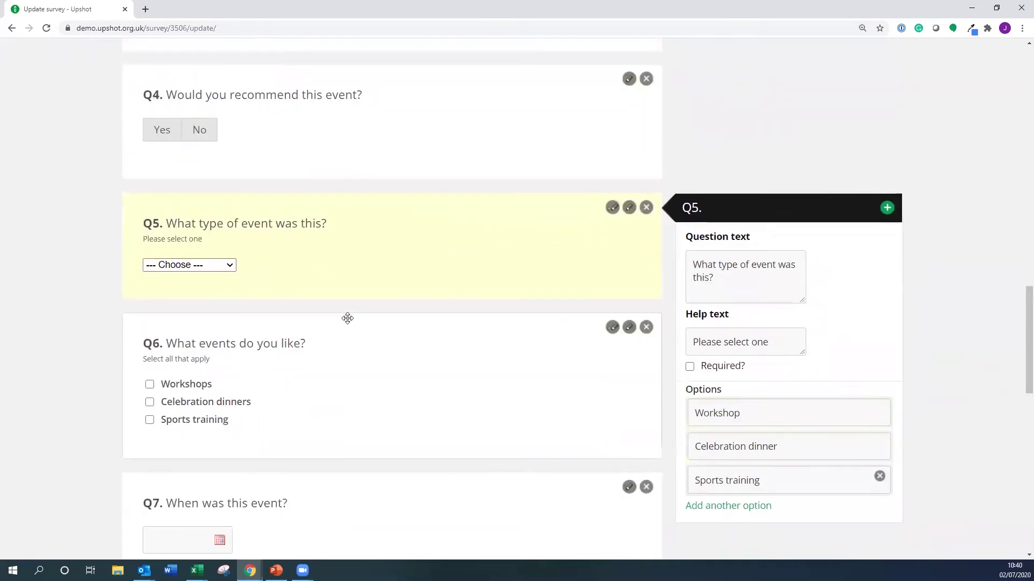
pyautogui.click(231, 266)
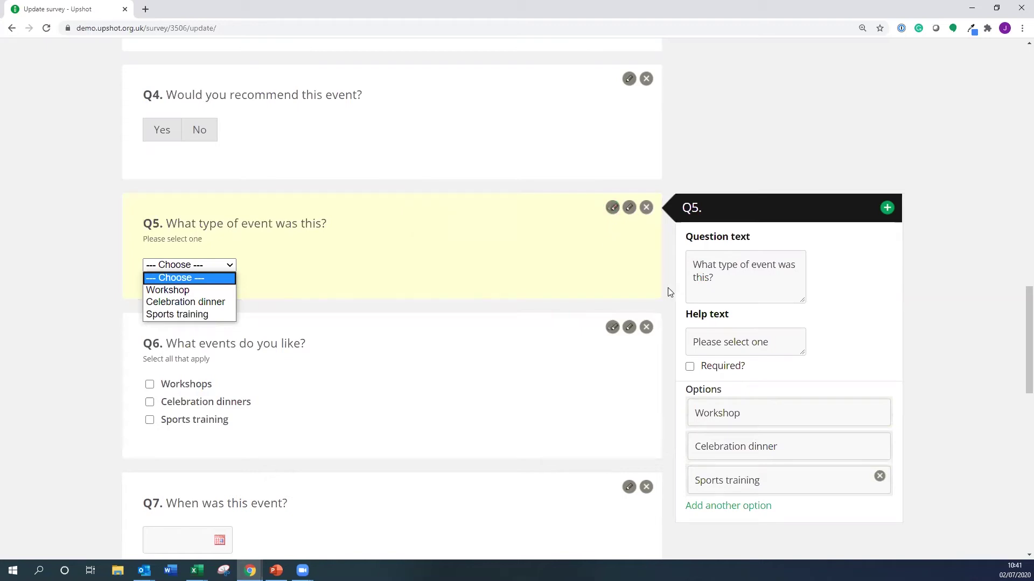
pyautogui.scroll(-1, 666, 288)
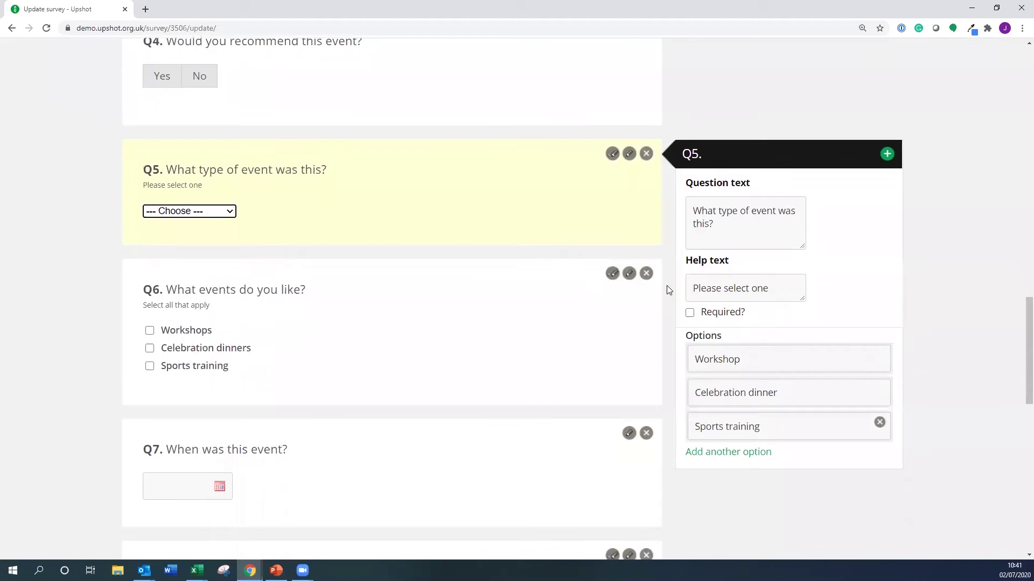
# - Open Q6, "What events do you like?", for editing and review its options and the date question below it
pyautogui.click(629, 280)
pyautogui.scroll(-2, 721, 320)
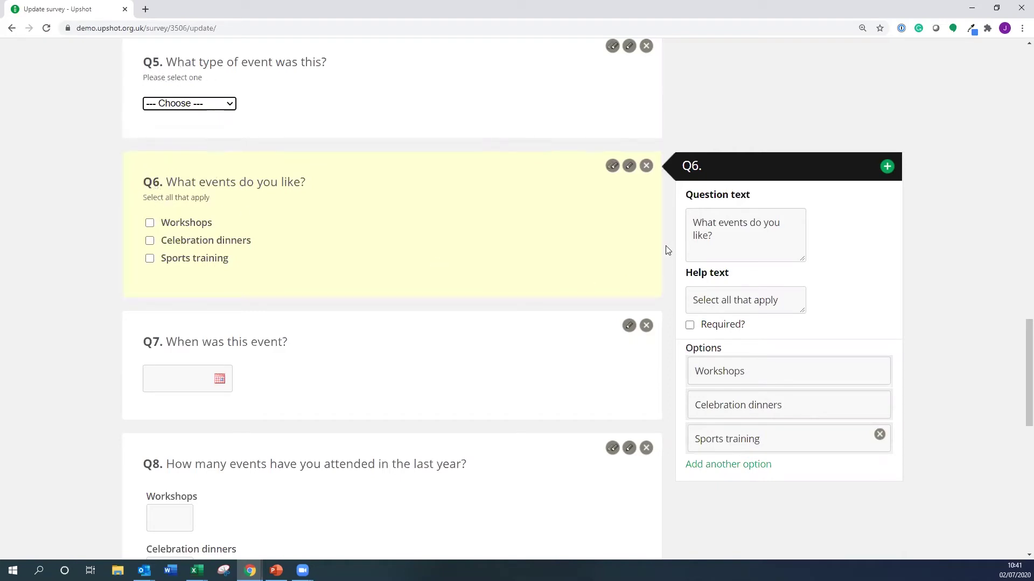
pyautogui.scroll(-2, 665, 245)
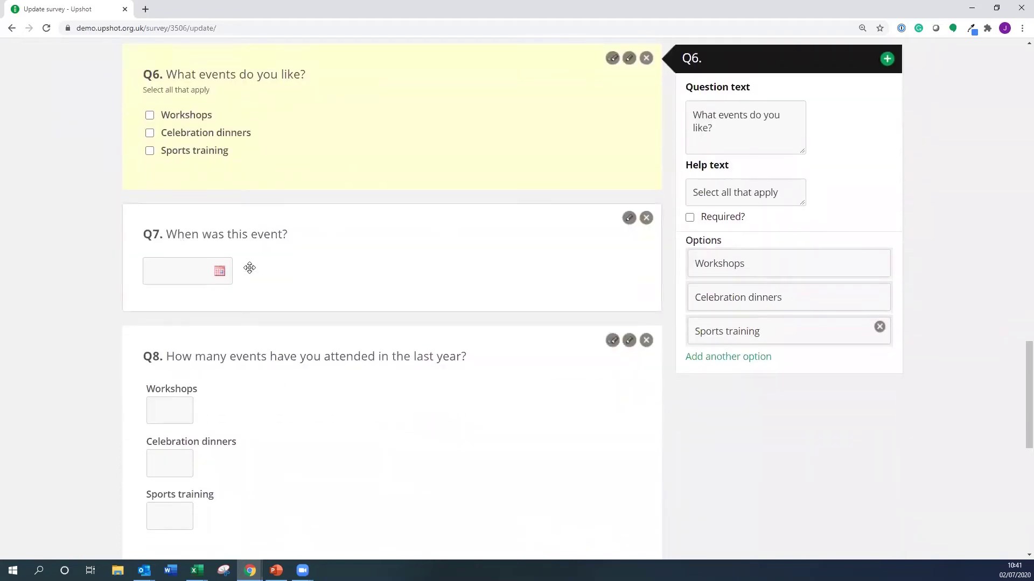
pyautogui.scroll(-2, 579, 267)
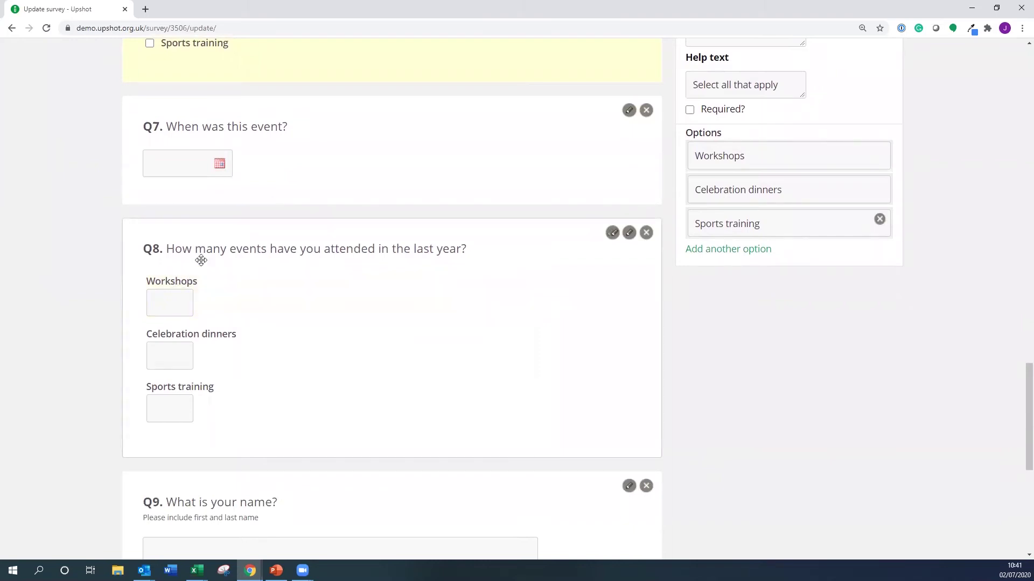
# - Fill in sample counts for Q8: 1 for Workshops, 3 for Celebration dinners and 3 for Sports training
pyautogui.click(167, 305)
pyautogui.write('1')
pyautogui.click(158, 352)
pyautogui.write('3')
pyautogui.click(164, 409)
pyautogui.write('3')
pyautogui.scroll(-4, 407, 327)
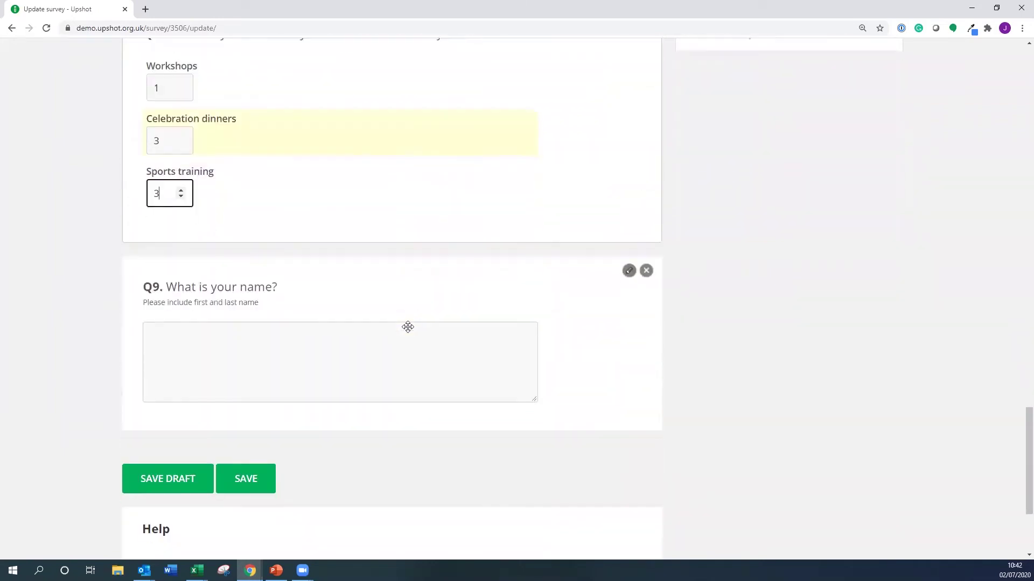
pyautogui.scroll(-1, 409, 327)
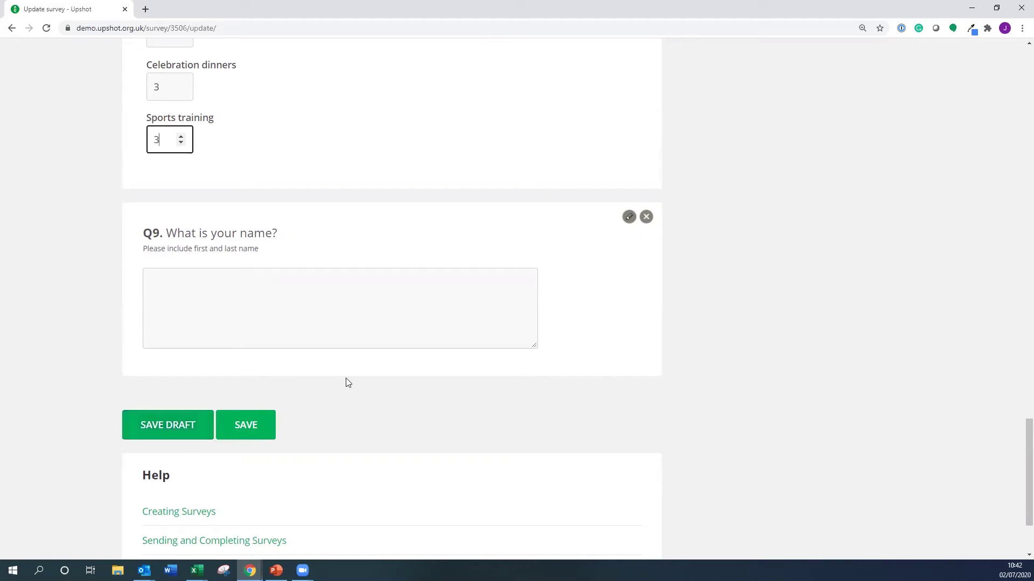
pyautogui.click(263, 426)
pyautogui.scroll(2, 366, 394)
pyautogui.scroll(2, 366, 394)
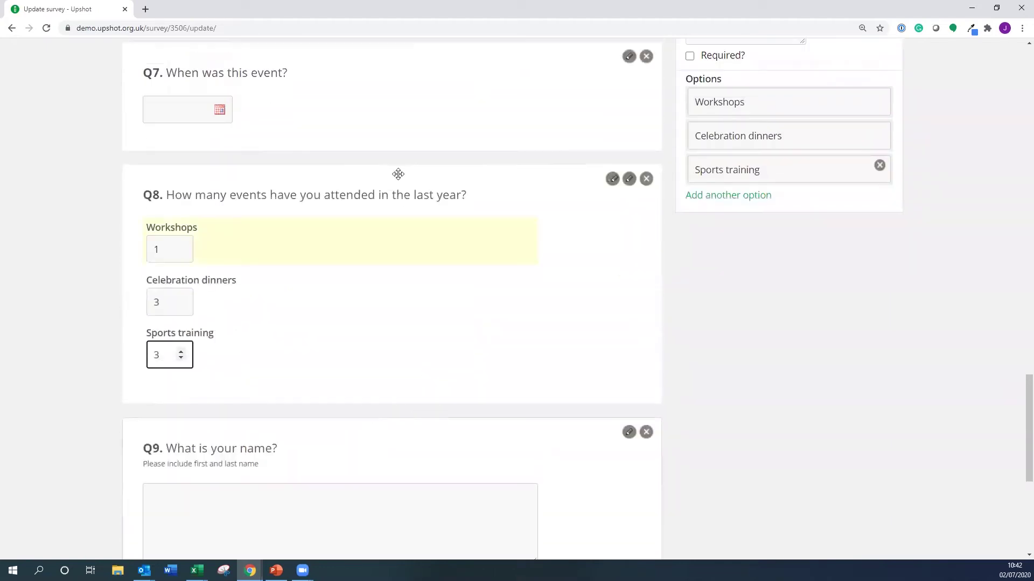
# - Reorder the questions: move "What is your name?" above the attended-events question, and "What events do you like?" directly below the name question
pyautogui.moveTo(447, 447); pyautogui.dragTo(489, 183)
pyautogui.scroll(2, 466, 201)
pyautogui.scroll(3, 466, 200)
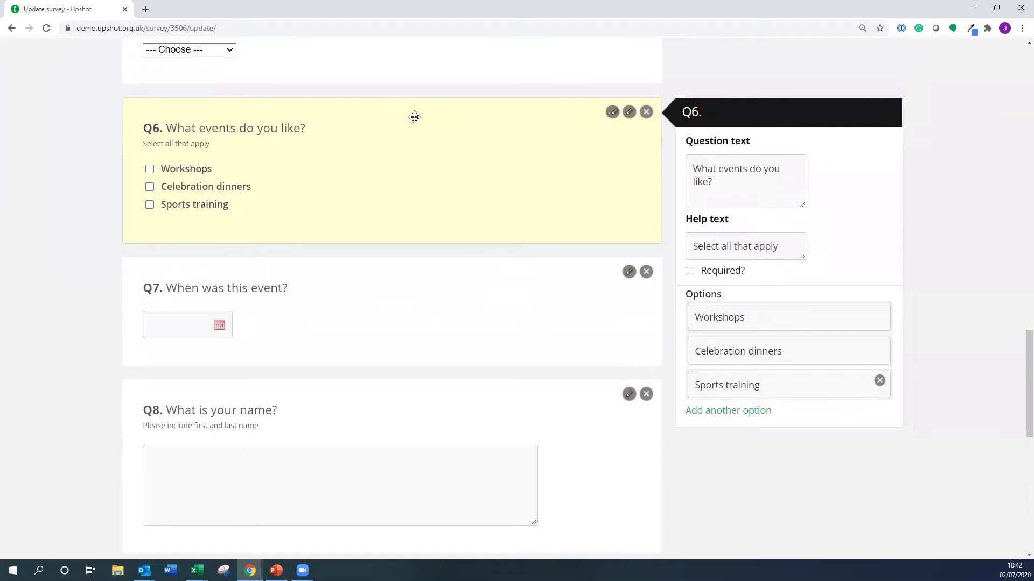
pyautogui.moveTo(413, 115); pyautogui.dragTo(418, 408)
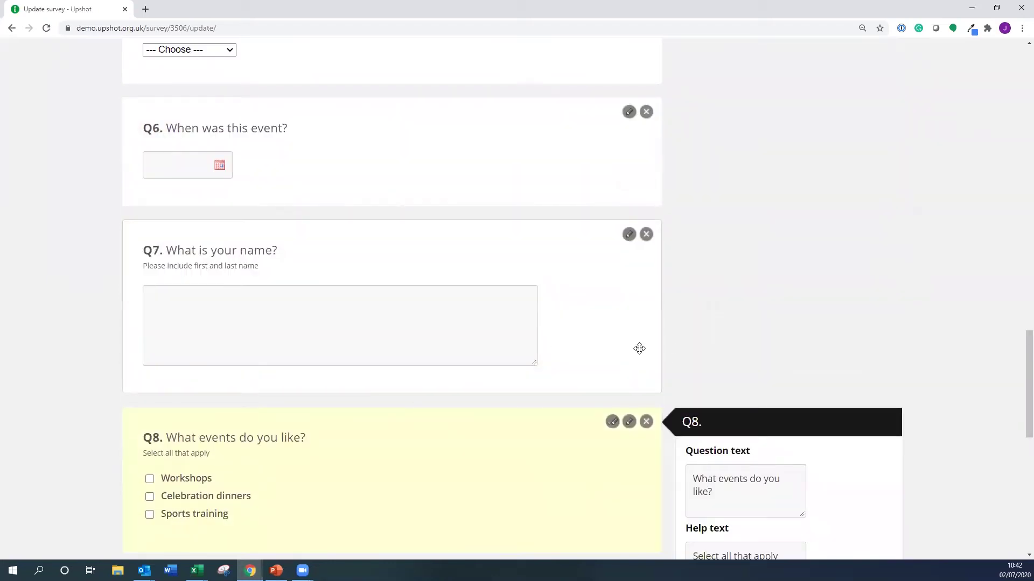
# - Save the reordered survey as a finalised template rather than a draft
pyautogui.scroll(-6, 639, 348)
pyautogui.scroll(-2, 639, 348)
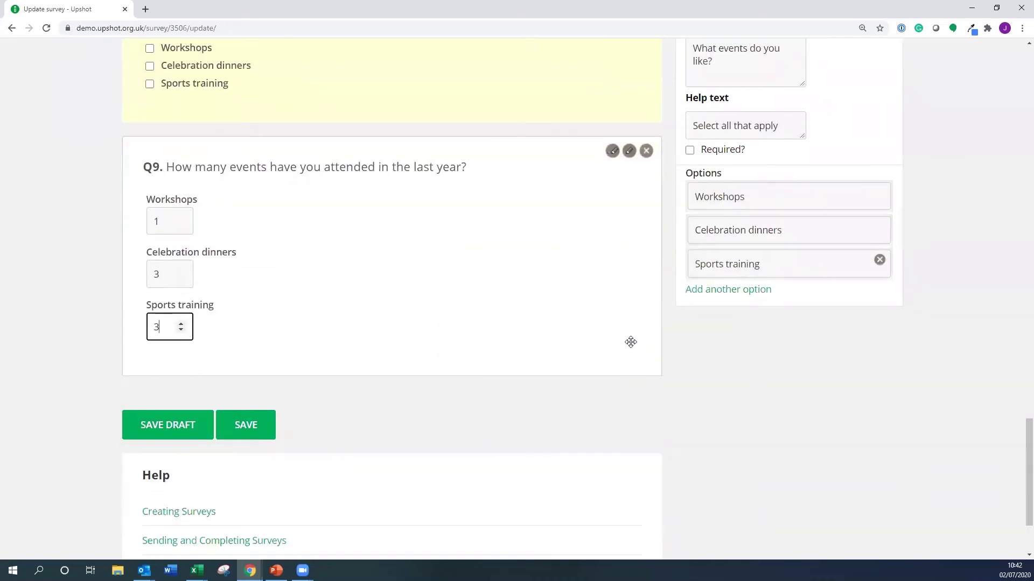
pyautogui.click(253, 428)
pyautogui.click(523, 361)
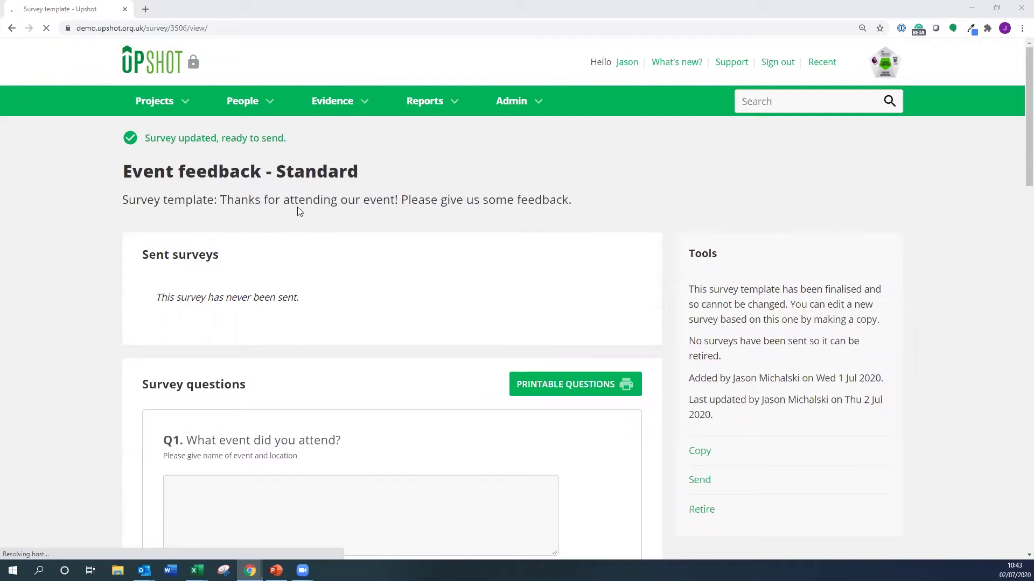
pyautogui.scroll(-1, 298, 273)
pyautogui.scroll(-1, 298, 273)
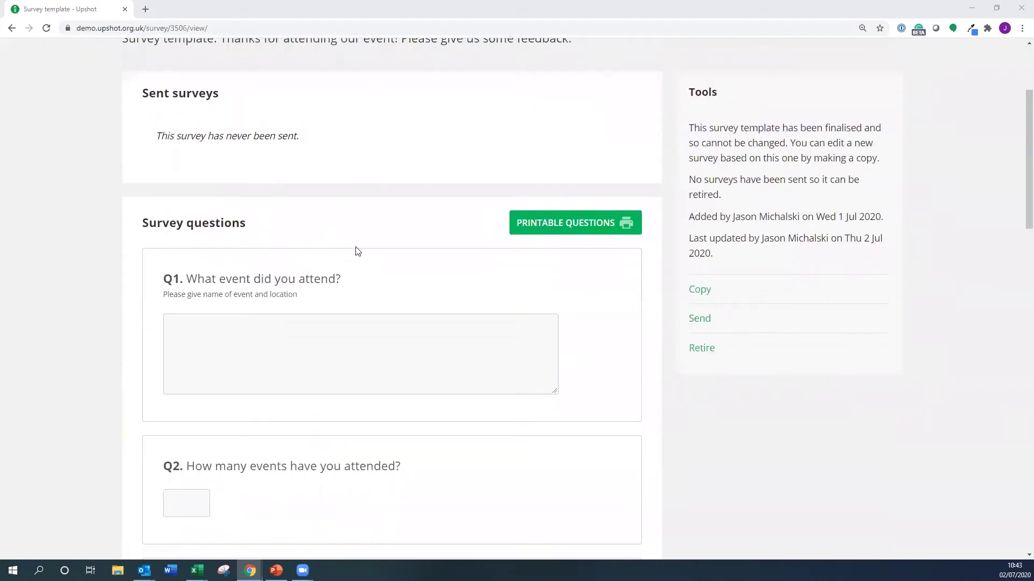
pyautogui.scroll(3, 384, 376)
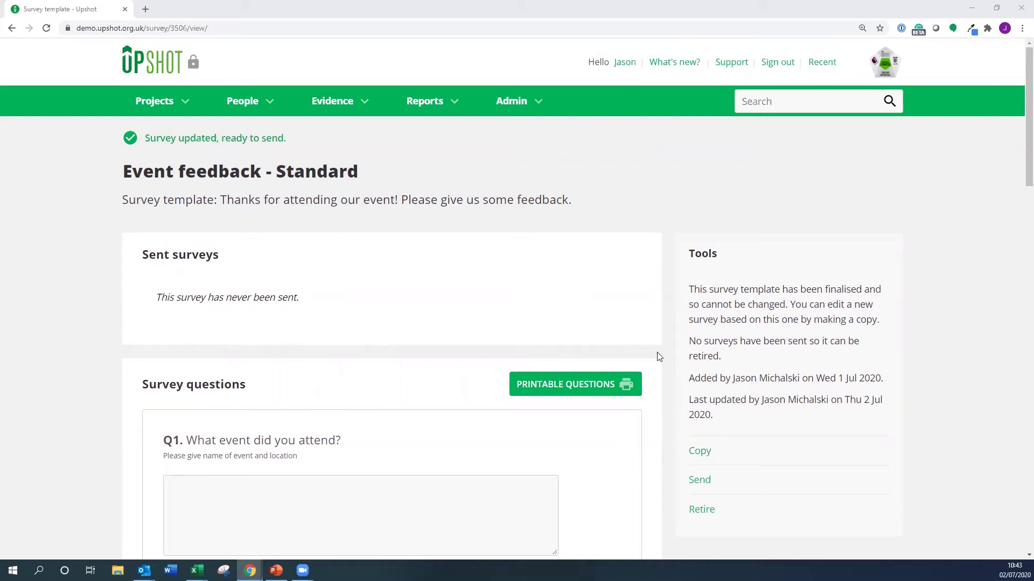
pyautogui.scroll(-1, 675, 348)
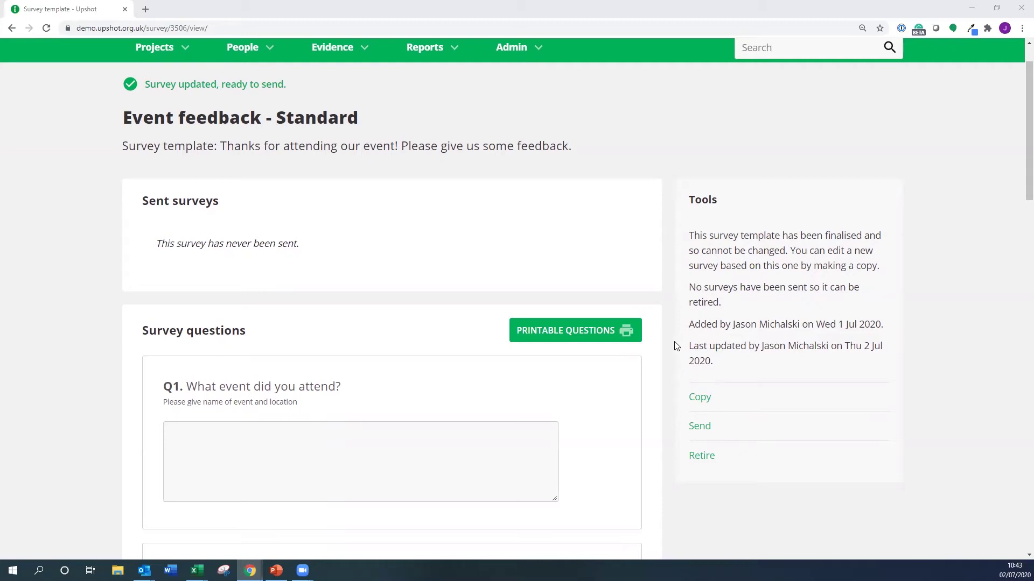
pyautogui.scroll(1, 676, 346)
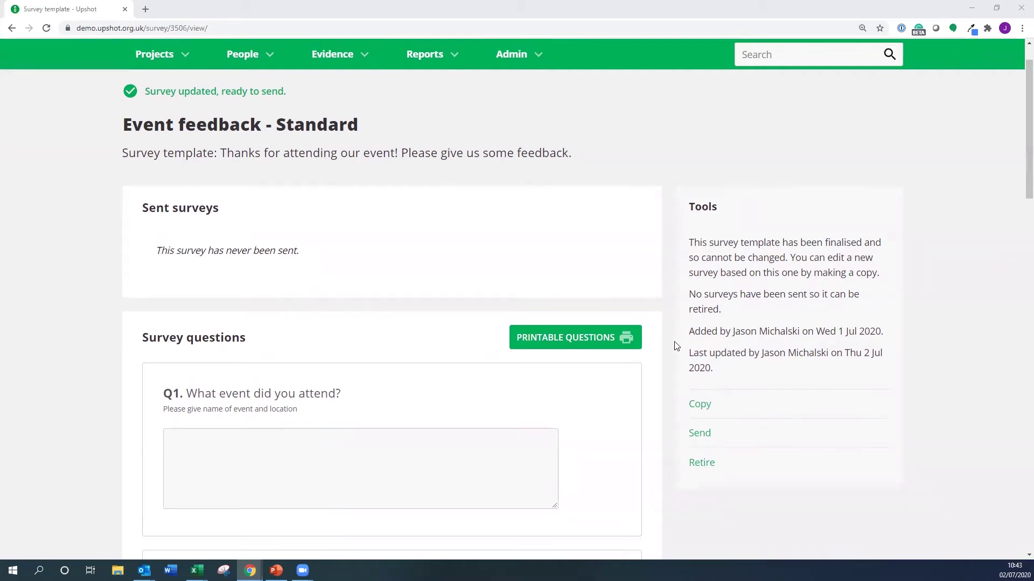
# - Search for an attendee by first name and open the matching attendee record
pyautogui.click(750, 101)
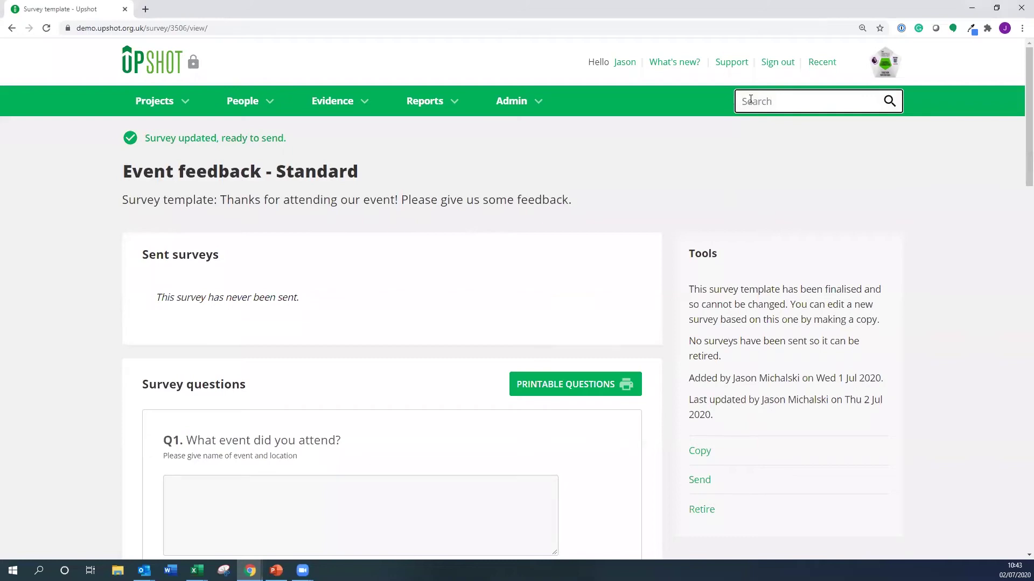
pyautogui.write('katherine')
pyautogui.click(771, 135)
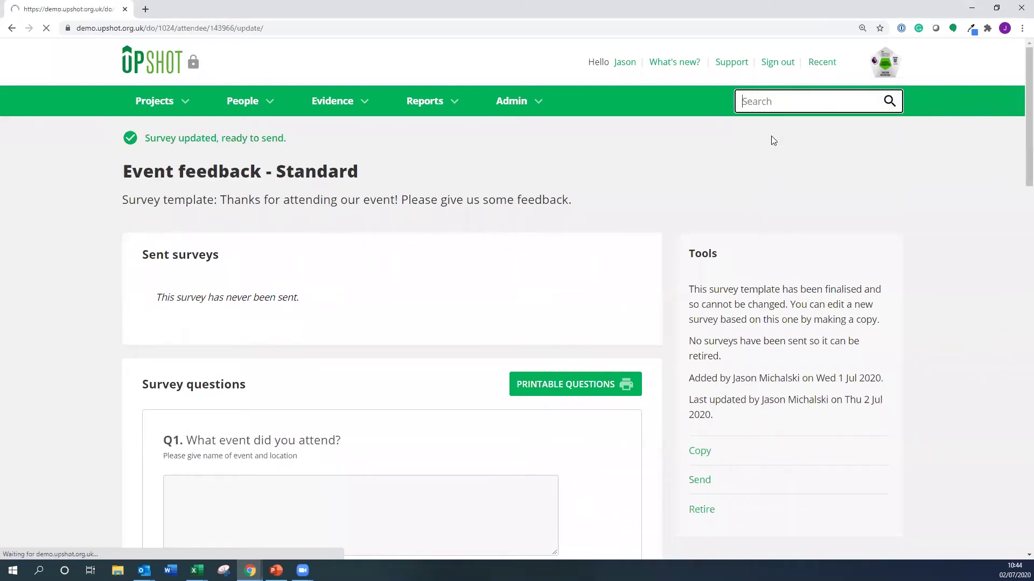
# - Examine the attendee's email and other contact details, plus the permissions for receiving surveys and emails
pyautogui.scroll(-10, 106, 250)
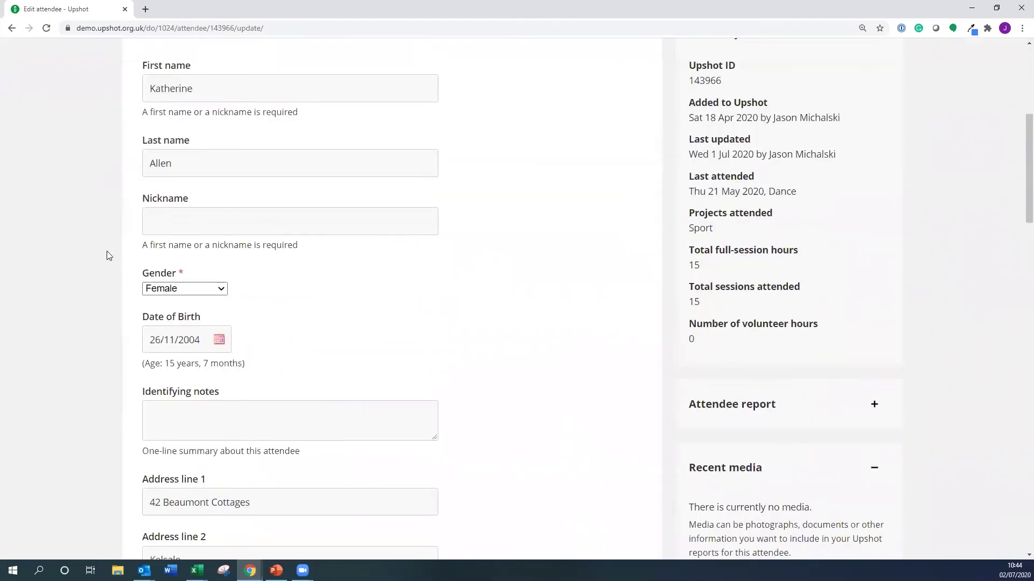
pyautogui.scroll(-7, 107, 252)
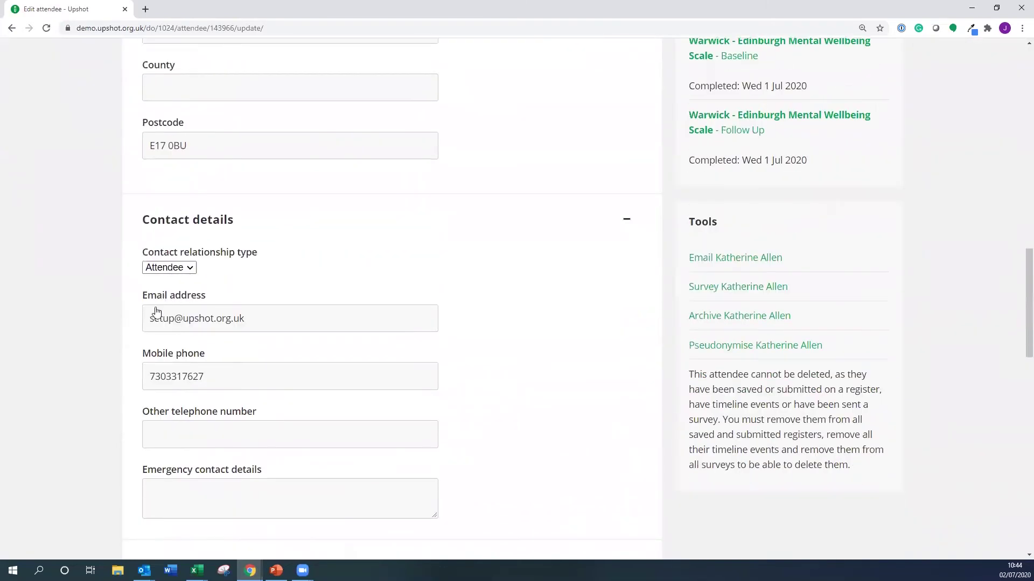
pyautogui.scroll(-7, 121, 299)
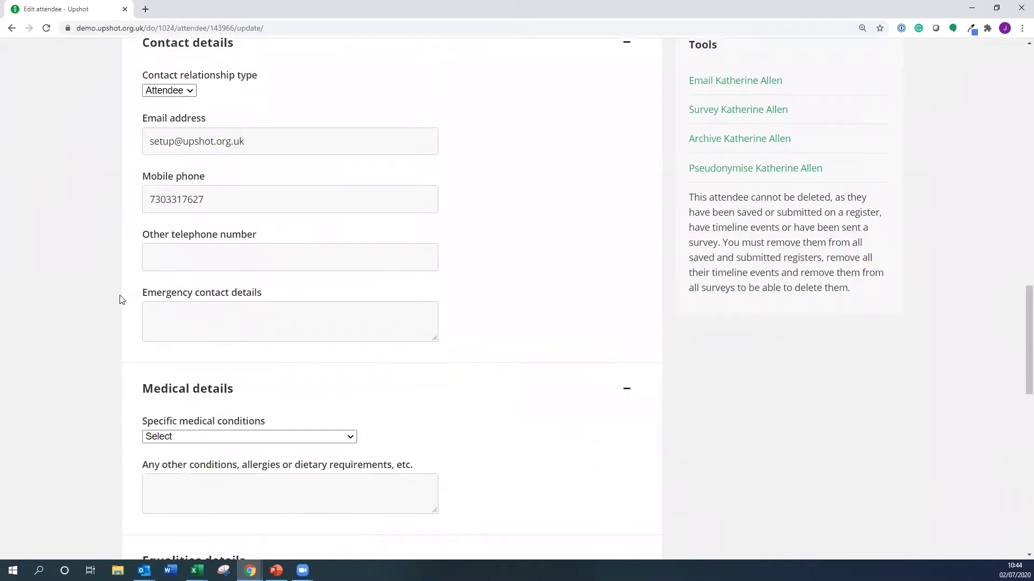
pyautogui.scroll(-7, 120, 300)
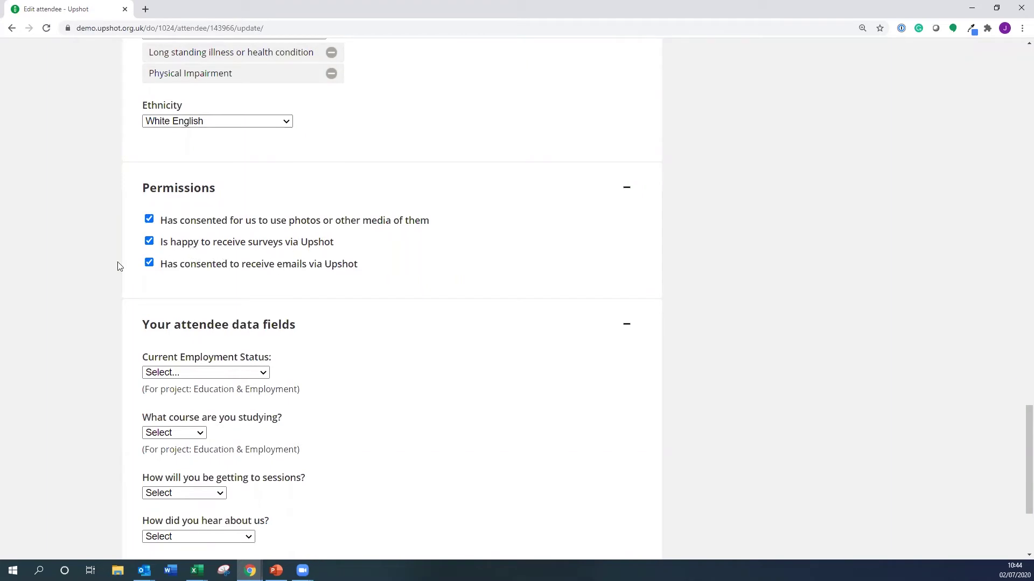
pyautogui.scroll(6, 116, 272)
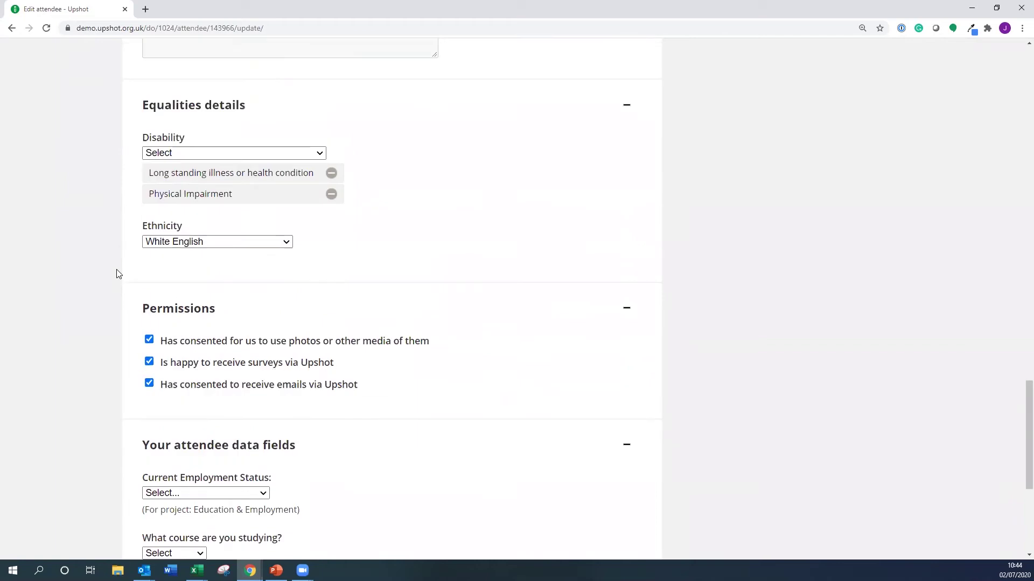
pyautogui.scroll(15, 119, 274)
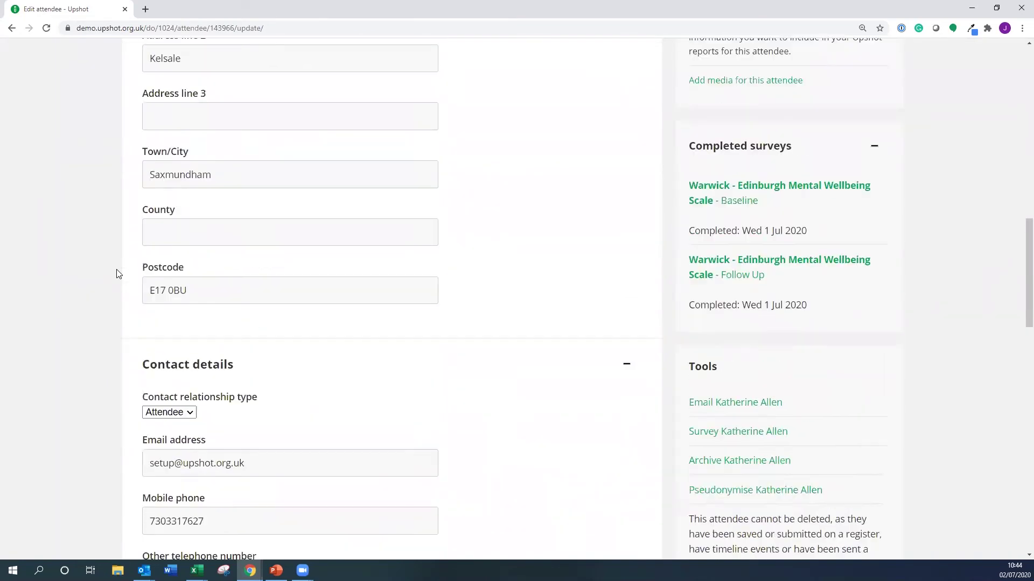
pyautogui.scroll(6, 119, 274)
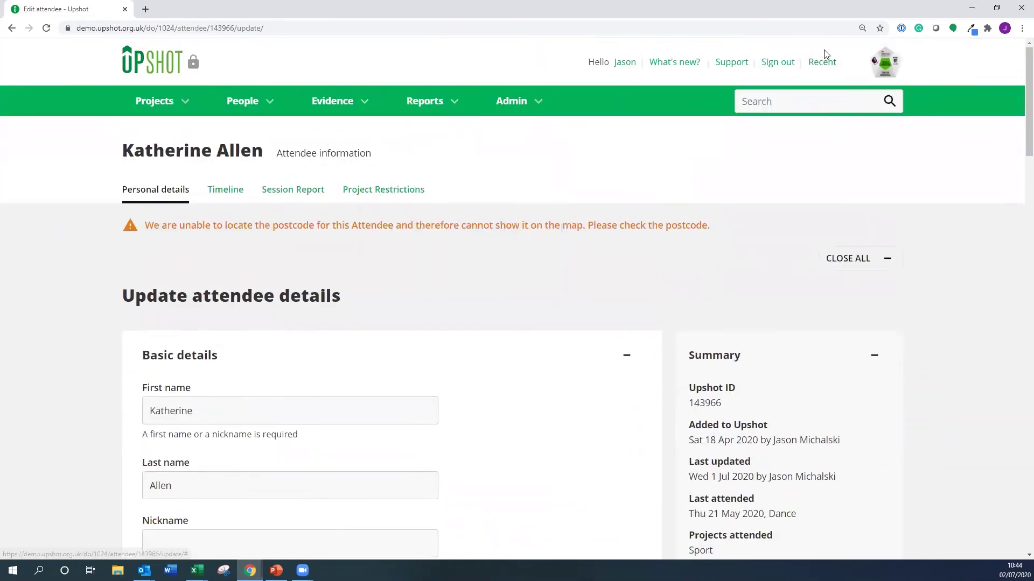
# - Return to the recently viewed "Event feedback - Standard" template and open its send form
pyautogui.click(816, 68)
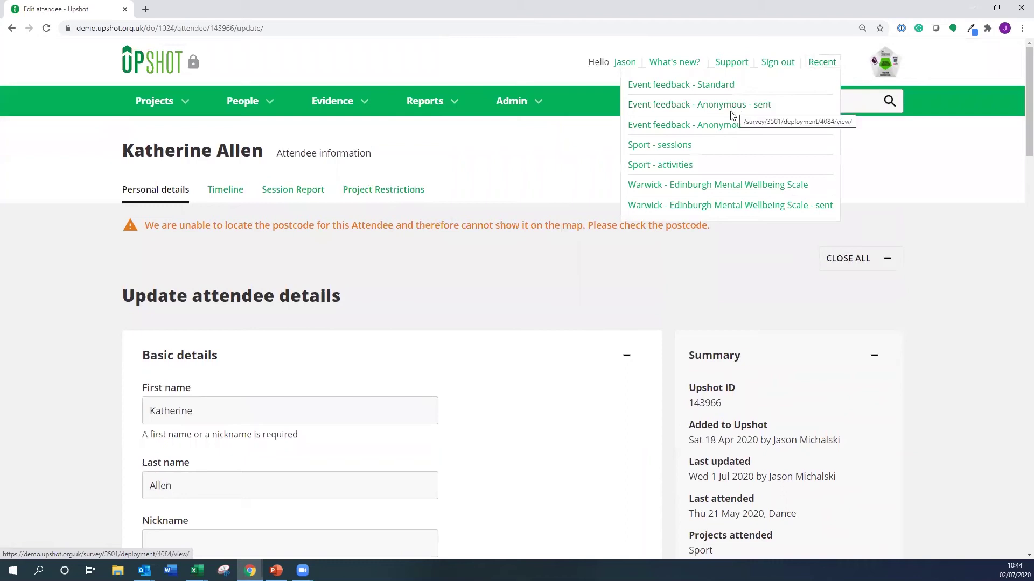
pyautogui.click(720, 89)
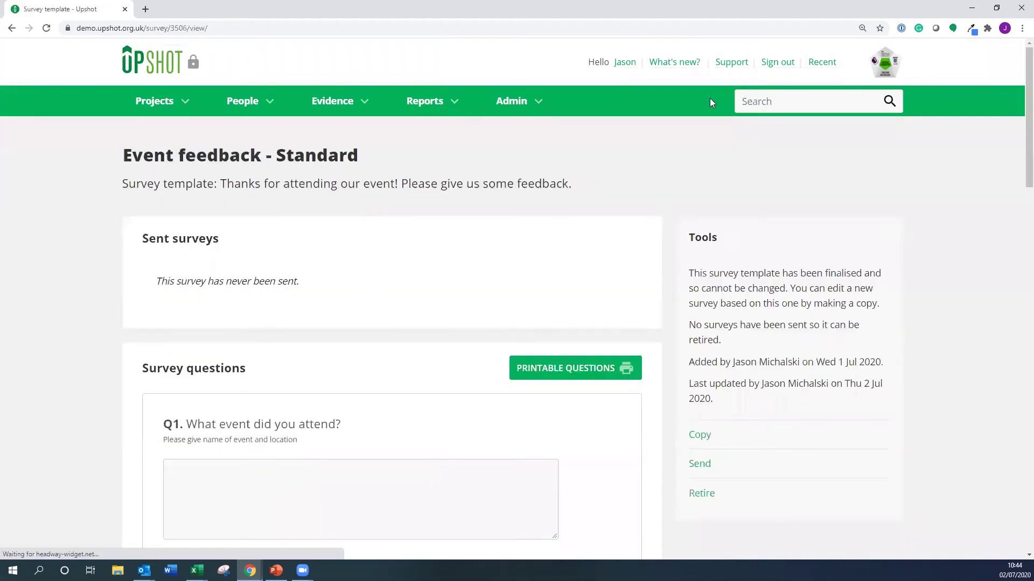
pyautogui.scroll(-3, 651, 216)
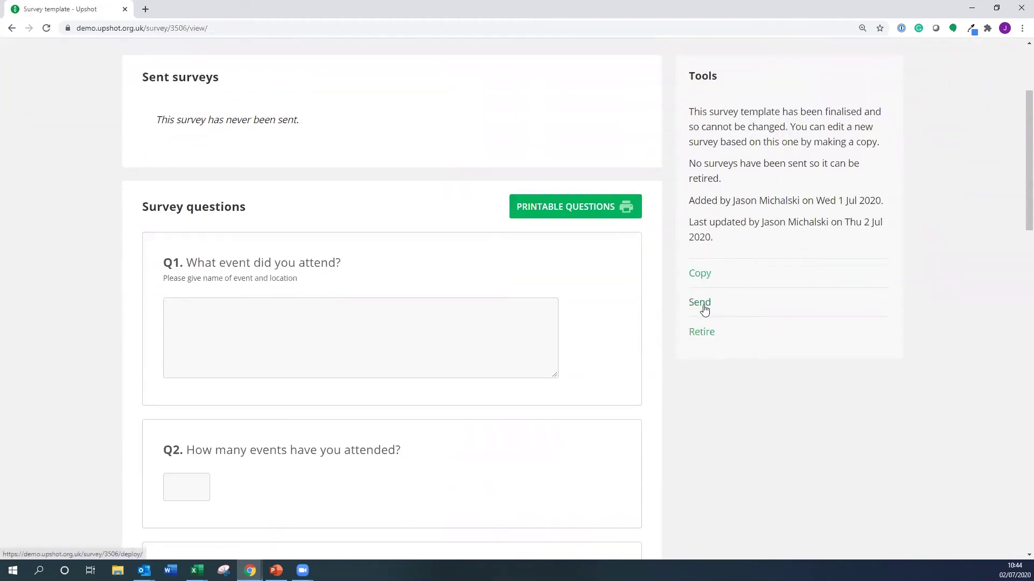
pyautogui.click(700, 303)
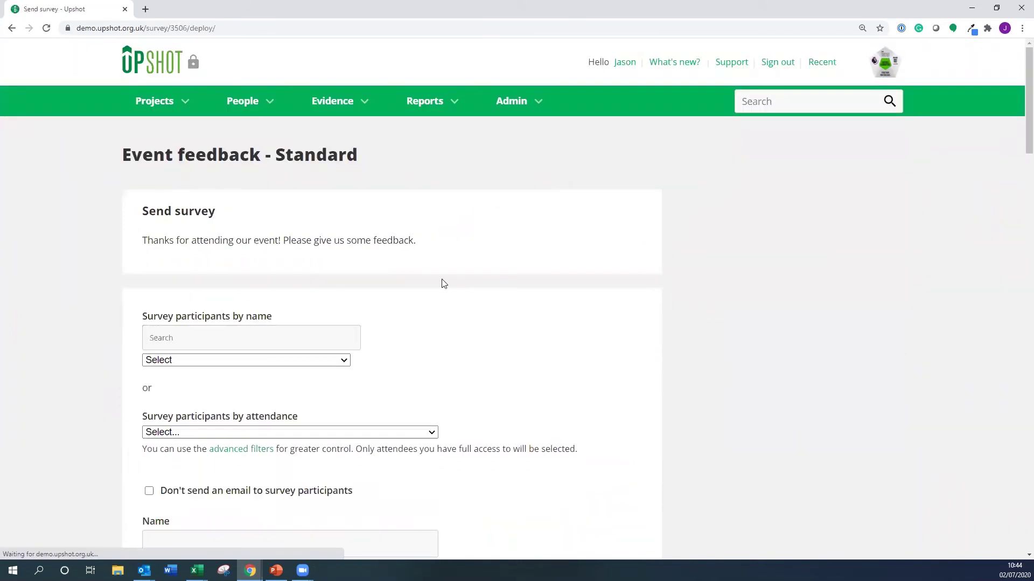
# - Add two attendees as survey participants by searching for each one's name
pyautogui.scroll(-2, 326, 277)
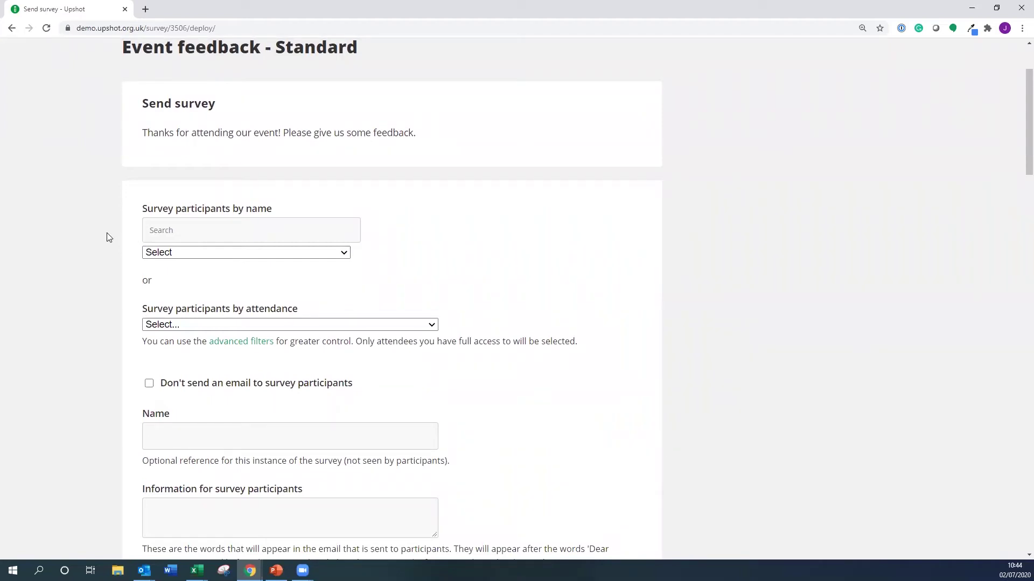
pyautogui.click(194, 234)
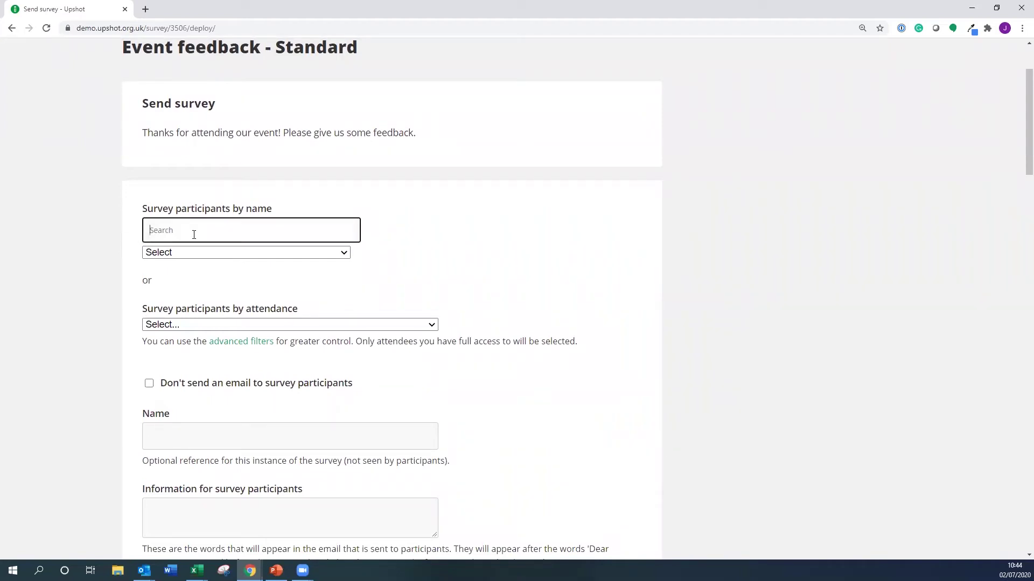
pyautogui.write('kat')
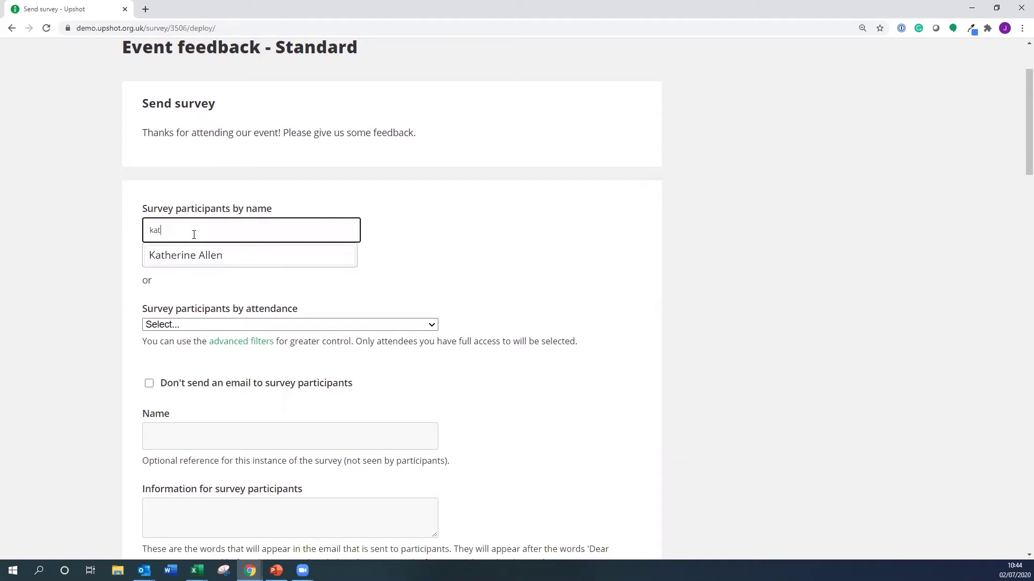
pyautogui.click(233, 260)
pyautogui.write('je')
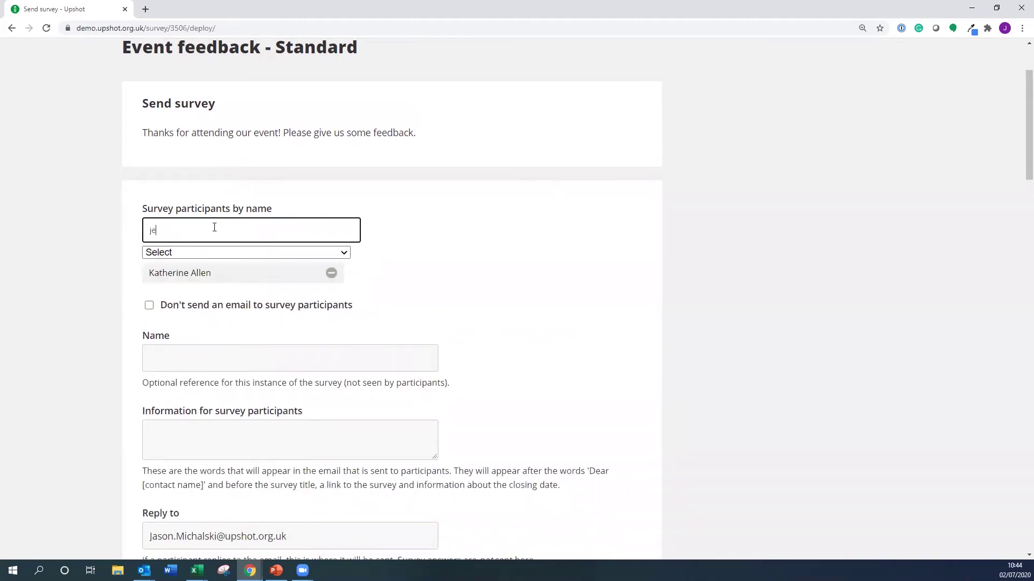
pyautogui.write('ff')
pyautogui.click(213, 254)
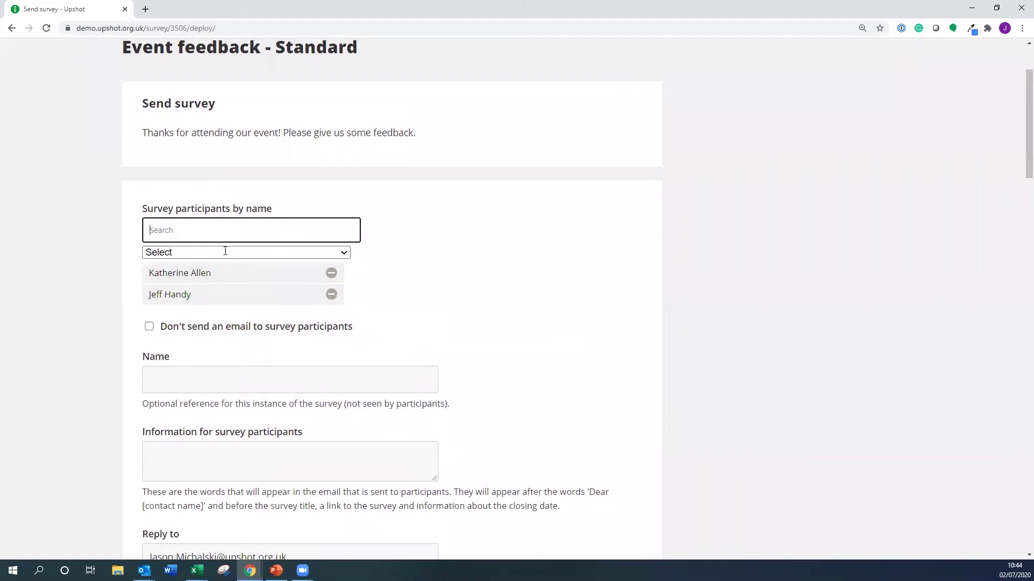
# - Remove both chosen participants and browse the full list of attendees available by name
pyautogui.click(330, 273)
pyautogui.click(331, 275)
pyautogui.click(343, 253)
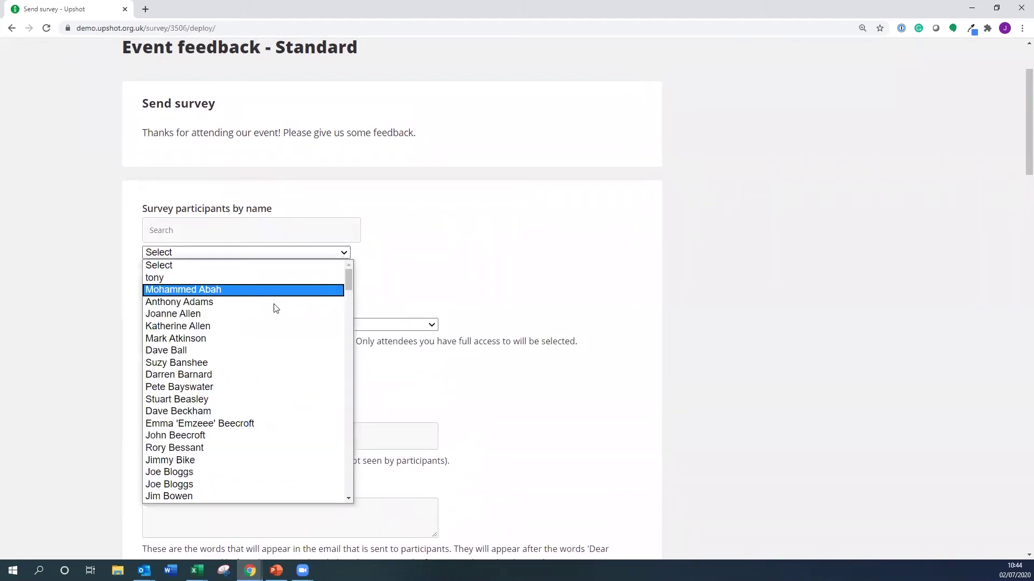
pyautogui.scroll(-15, 204, 333)
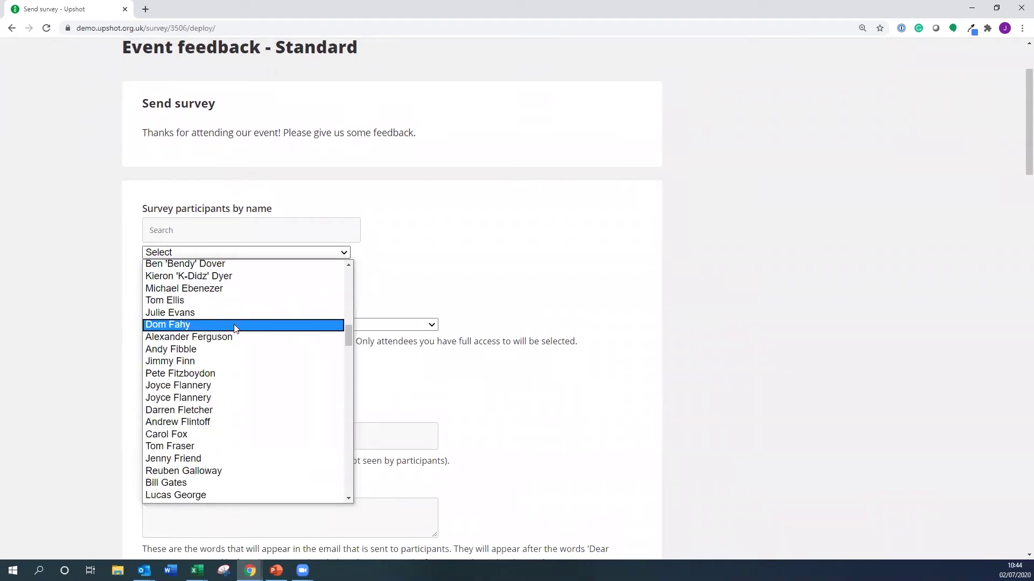
pyautogui.click(408, 284)
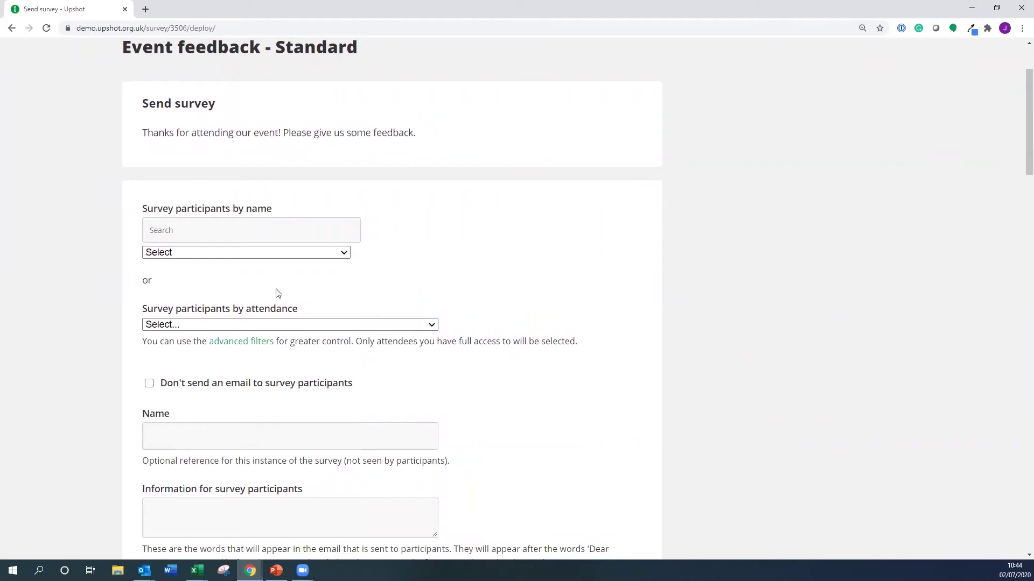
# - Select participants by attendance as all attendees registered on at least one session in a specific project, and view the project choices
pyautogui.click(432, 327)
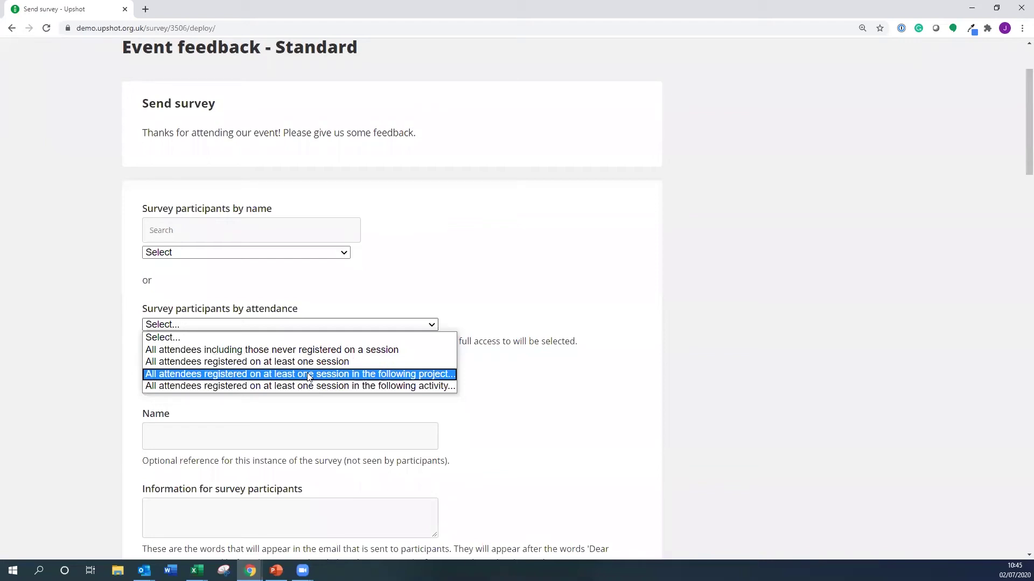
pyautogui.click(310, 375)
pyautogui.click(258, 284)
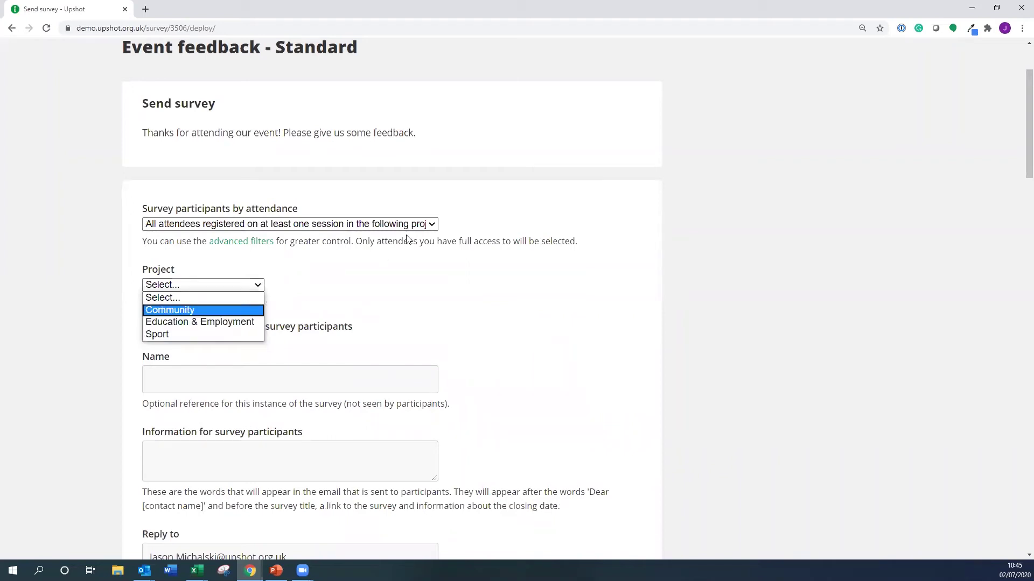
# - Set the attendance criterion to attendees registered on at least one session in a specific activity, and look through the activity choices
pyautogui.click(437, 226)
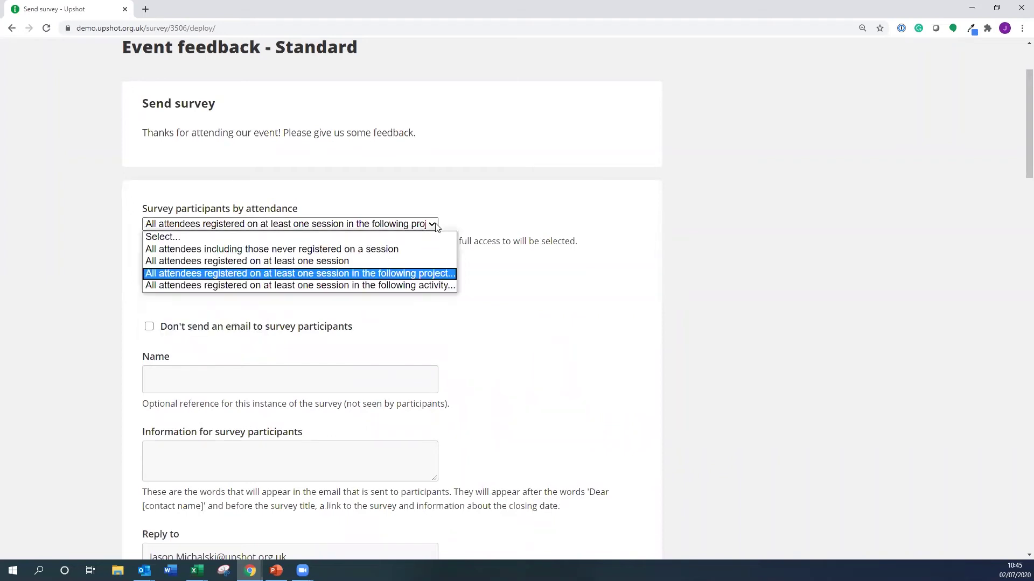
pyautogui.click(346, 286)
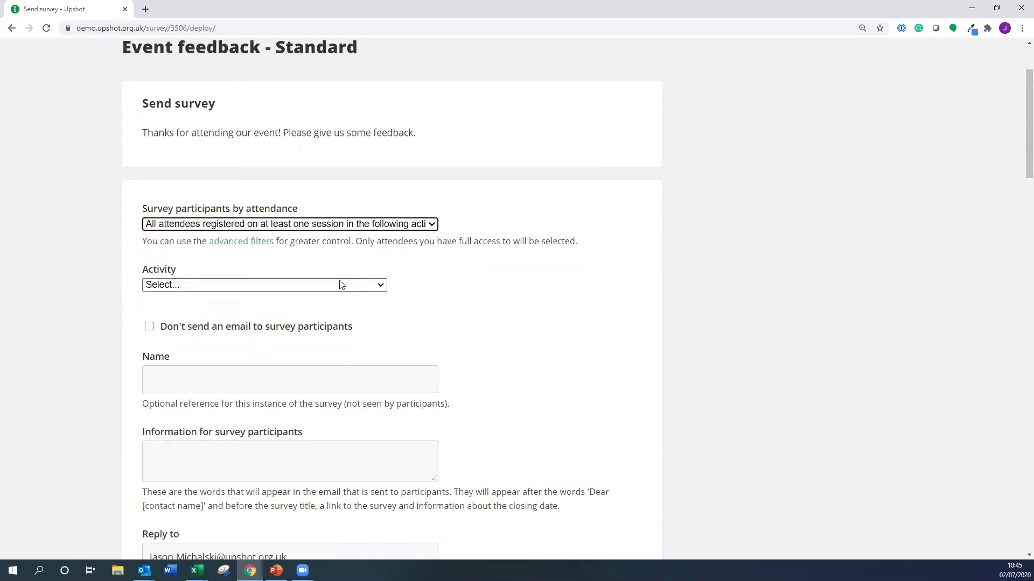
pyautogui.click(378, 286)
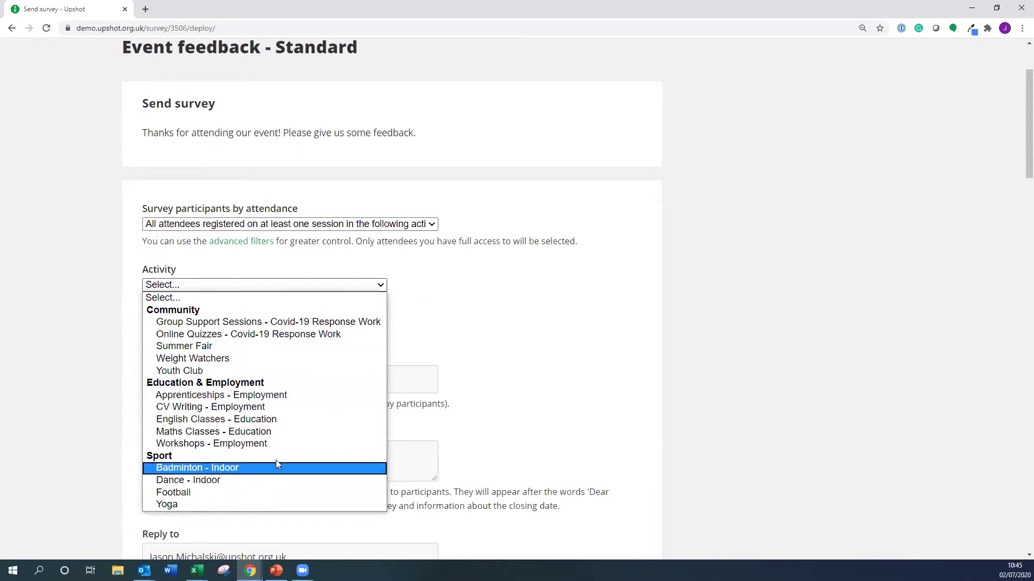
pyautogui.click(379, 275)
# - Look through the advanced filters for selecting survey attendees, from personal details to sessions and attendance, and close them without filtering
pyautogui.click(252, 245)
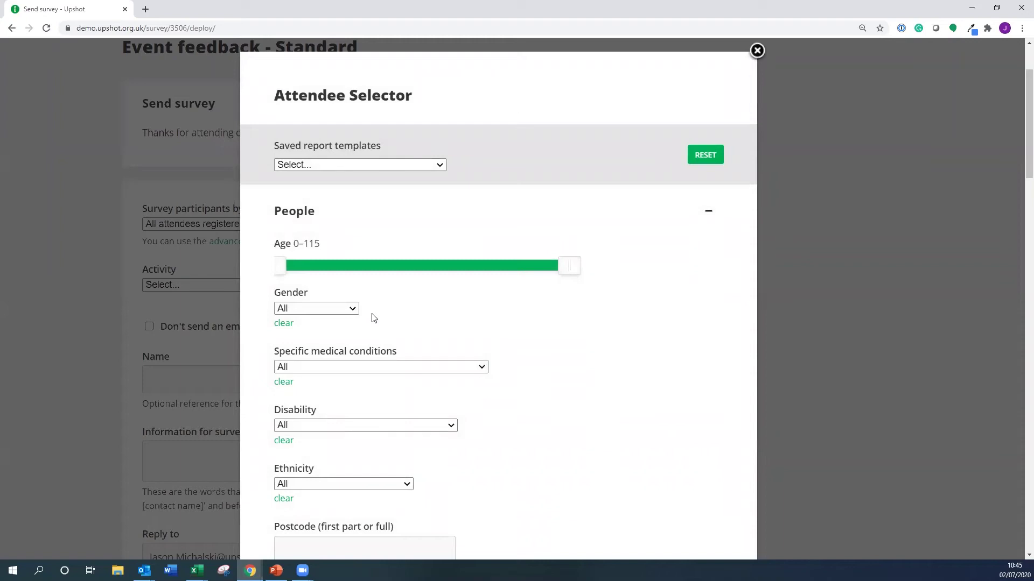
pyautogui.scroll(-5, 374, 317)
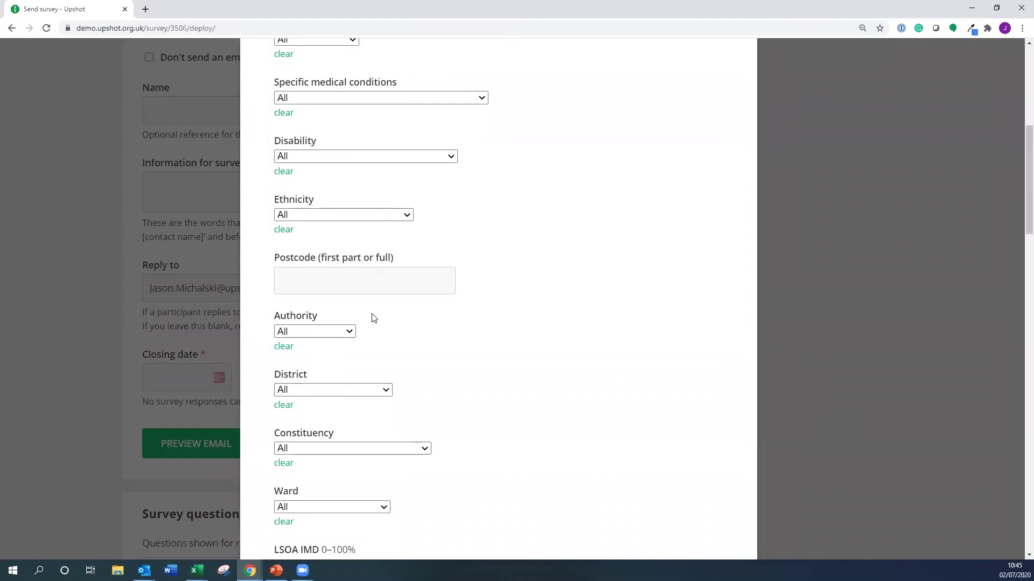
pyautogui.scroll(-6, 375, 319)
pyautogui.scroll(-8, 384, 327)
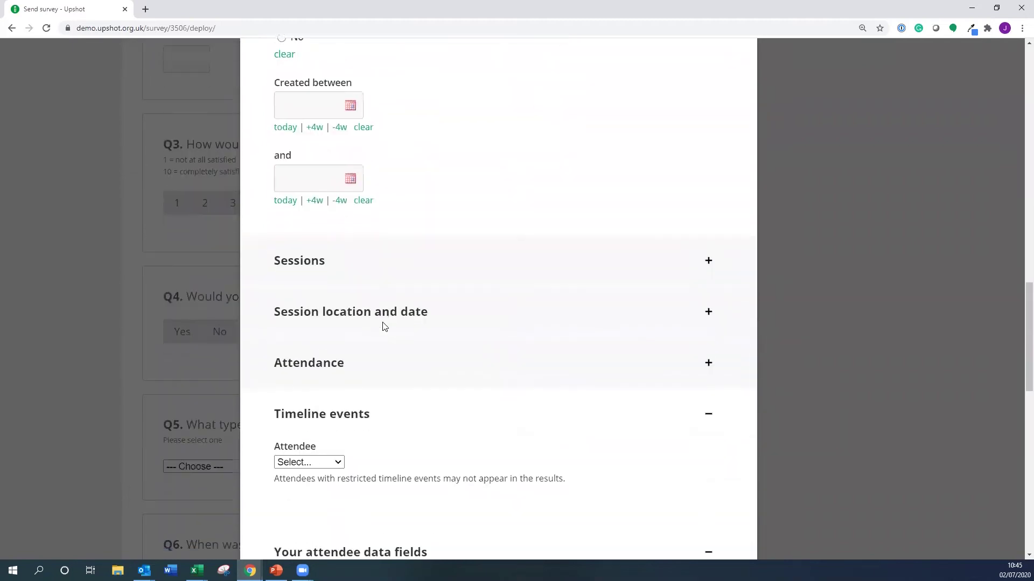
pyautogui.scroll(-1, 384, 327)
pyautogui.scroll(20, 384, 326)
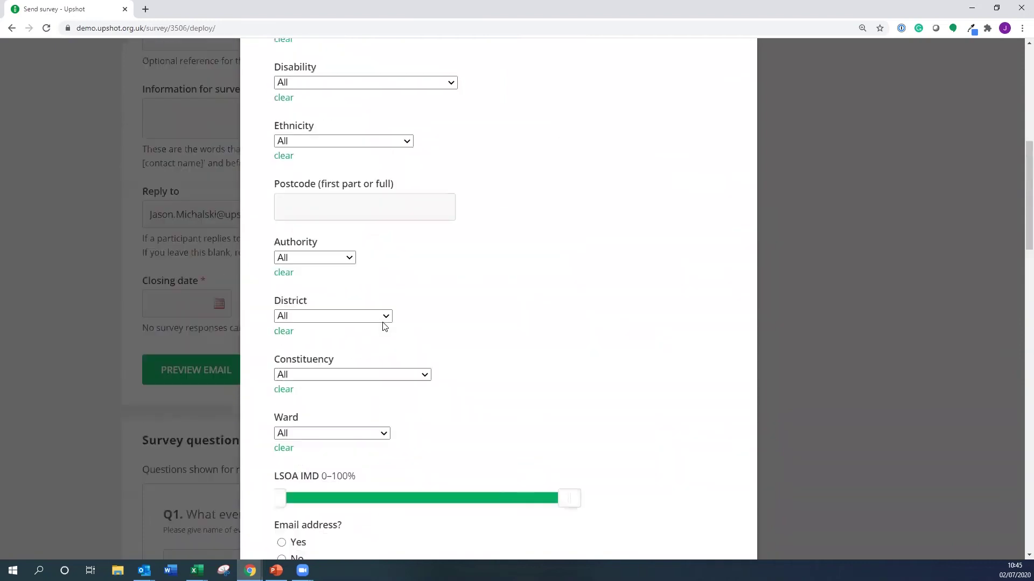
pyautogui.click(756, 158)
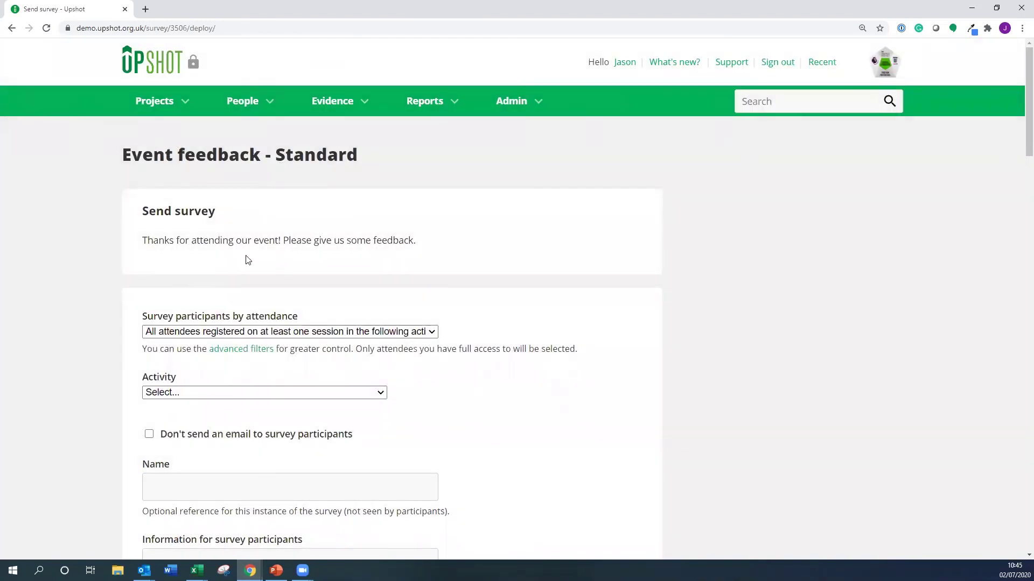
# - Choose Dance - Indoor as the survey's activity, look through its sessions while keeping "Any of them", and check the participant count
pyautogui.scroll(-1, 277, 284)
pyautogui.click(382, 339)
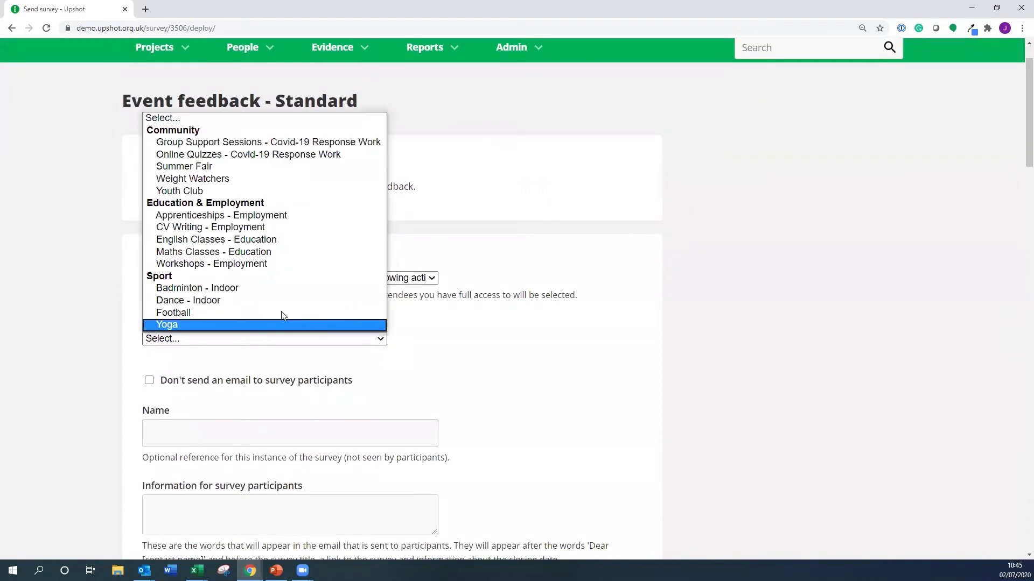
pyautogui.click(254, 301)
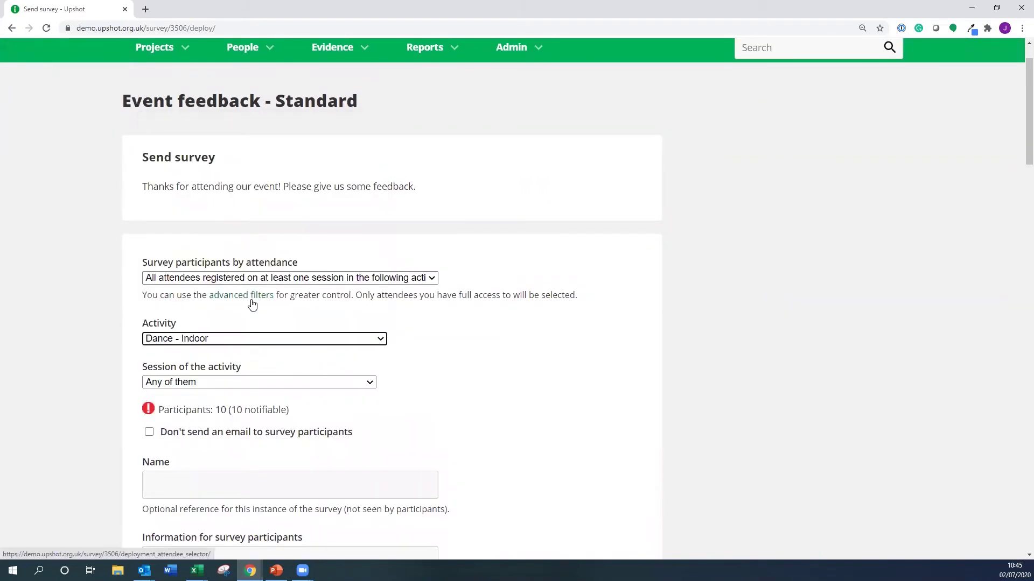
pyautogui.scroll(-1, 143, 325)
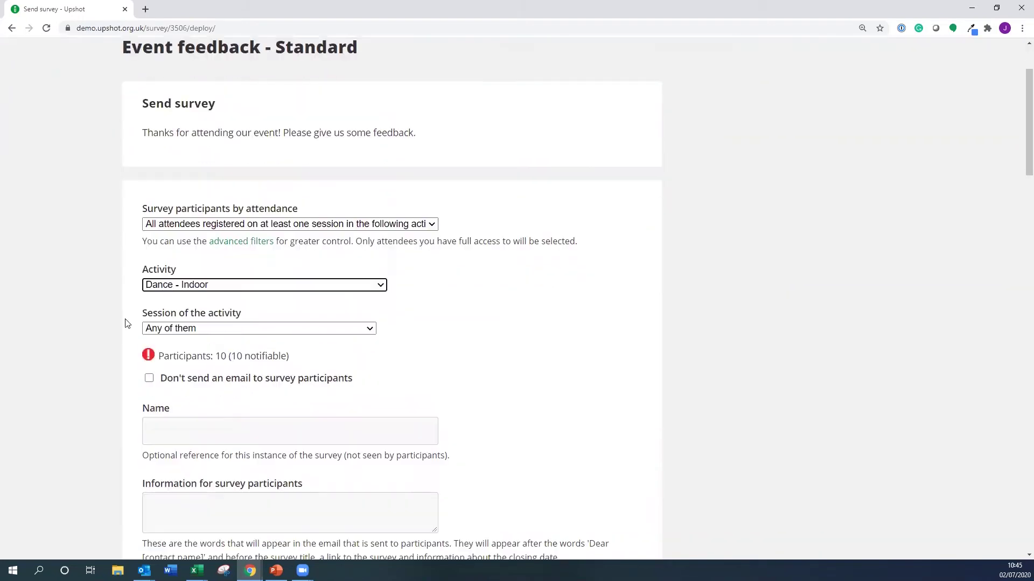
pyautogui.click(365, 330)
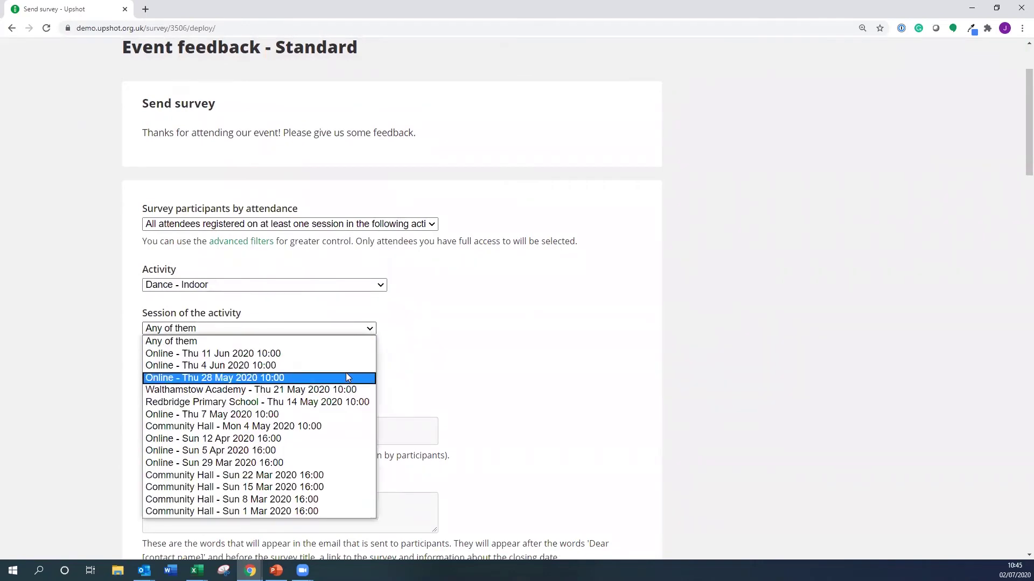
pyautogui.click(127, 311)
pyautogui.scroll(-1, 128, 311)
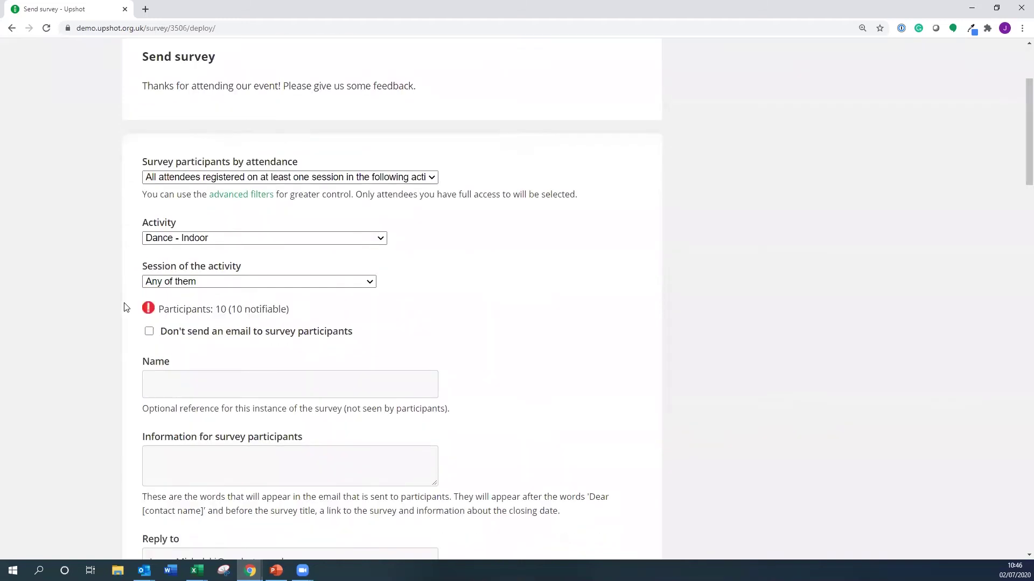
pyautogui.doubleClick(217, 302)
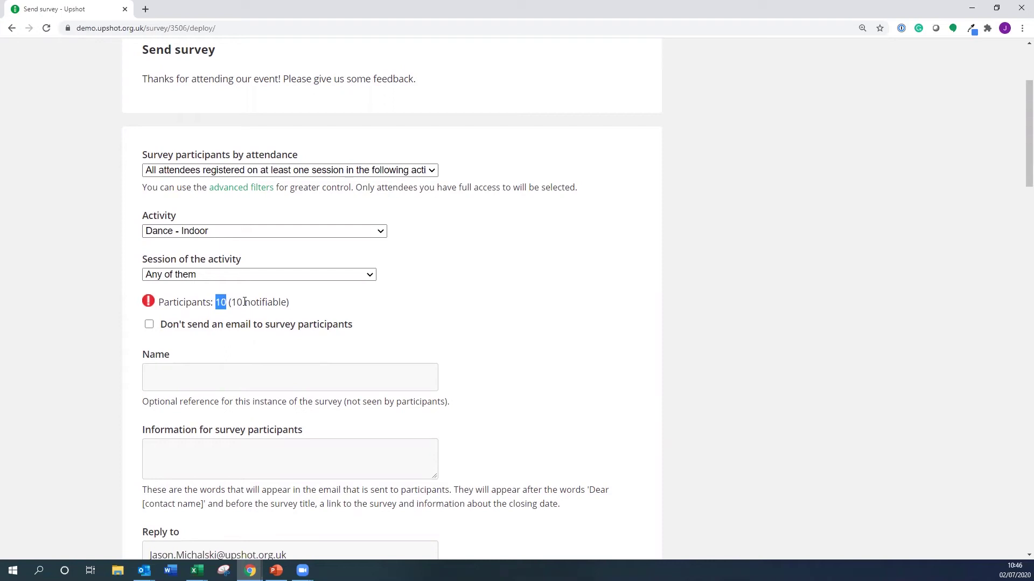
# - Enter "Dance sessions" as the reference name for this instance of the survey
pyautogui.scroll(-3, 245, 302)
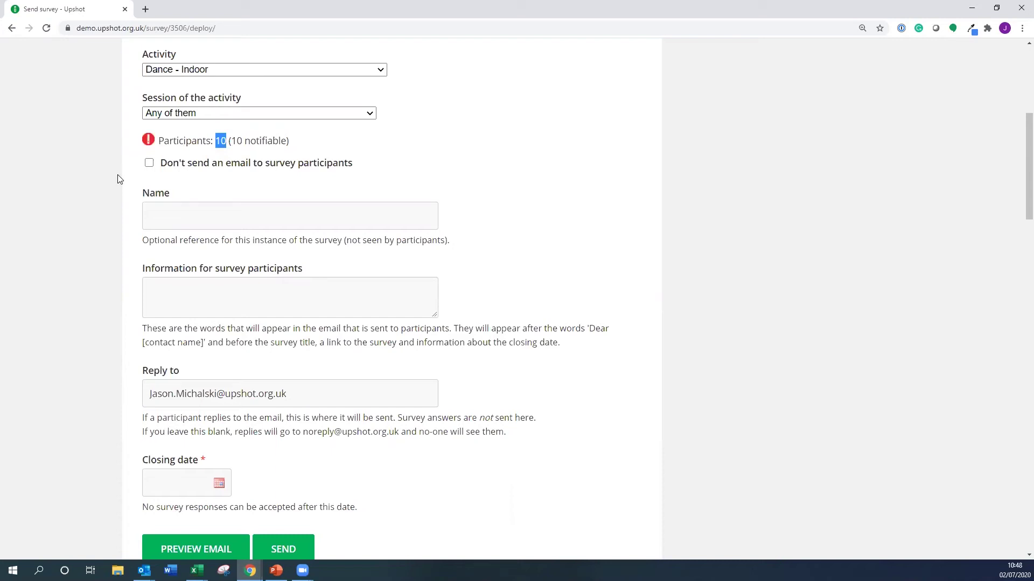
pyautogui.click(165, 216)
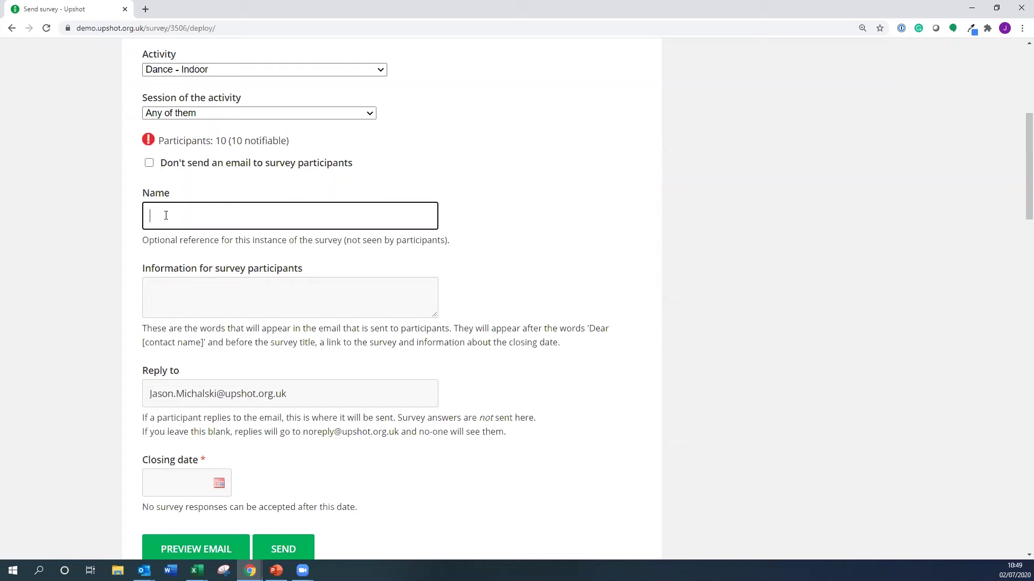
pyautogui.write('Dance sessions')
pyautogui.scroll(1, 143, 226)
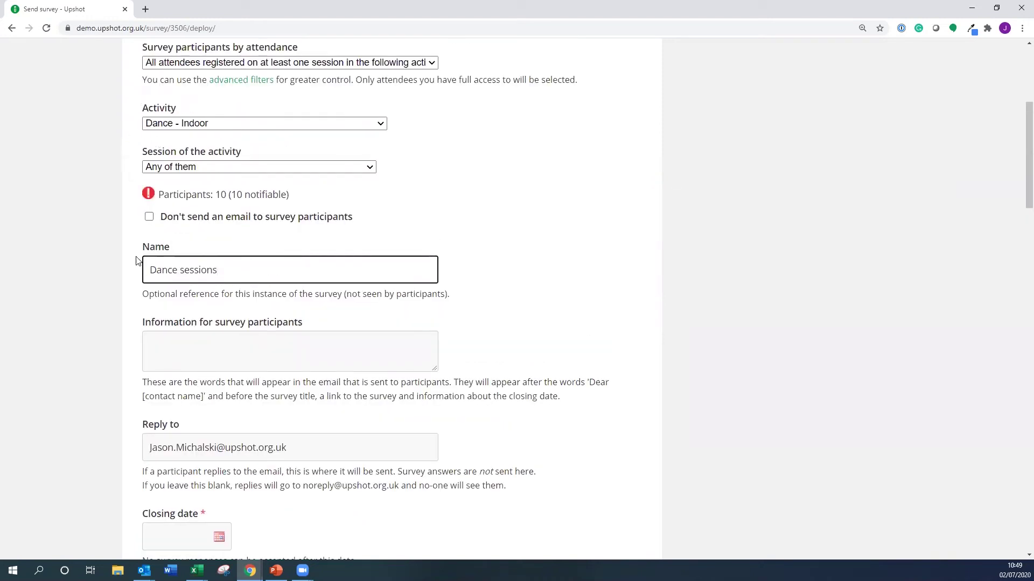
pyautogui.scroll(-1, 86, 266)
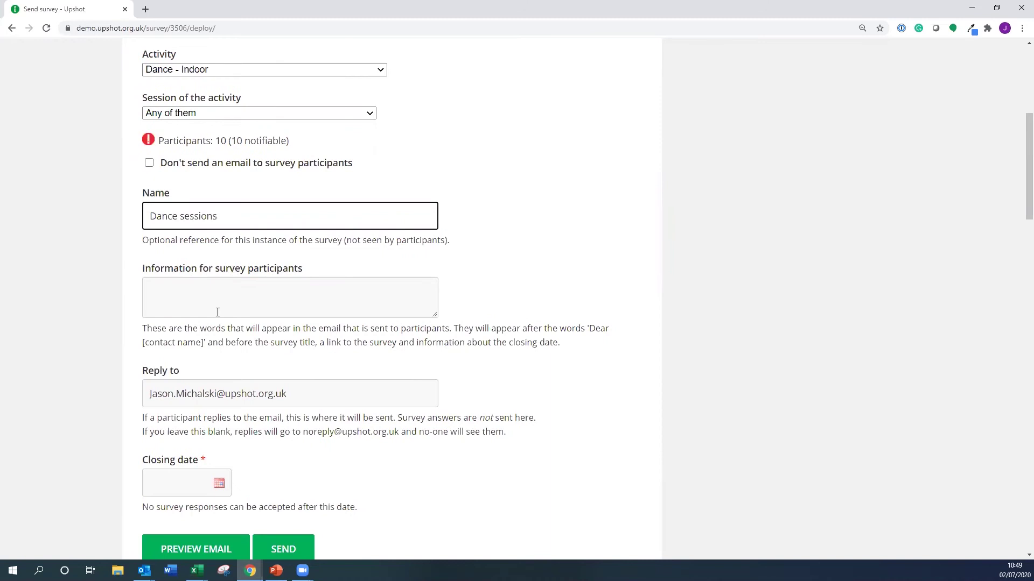
# - Write the information for survey participants as "thanks for taking in our dance sessions. Please give us some feedback."
pyautogui.click(172, 288)
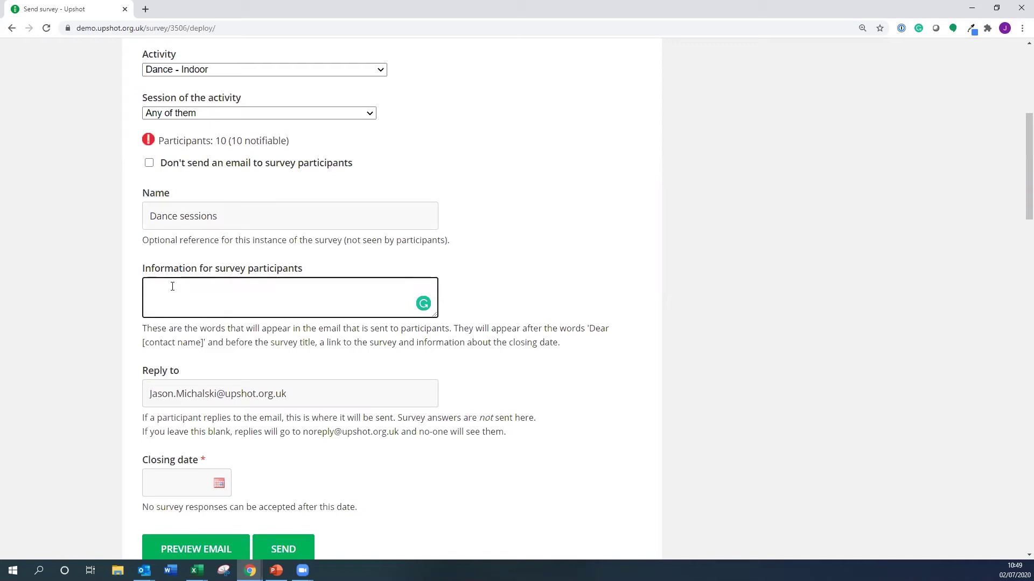
pyautogui.write('thanks for taking in our dance sessi')
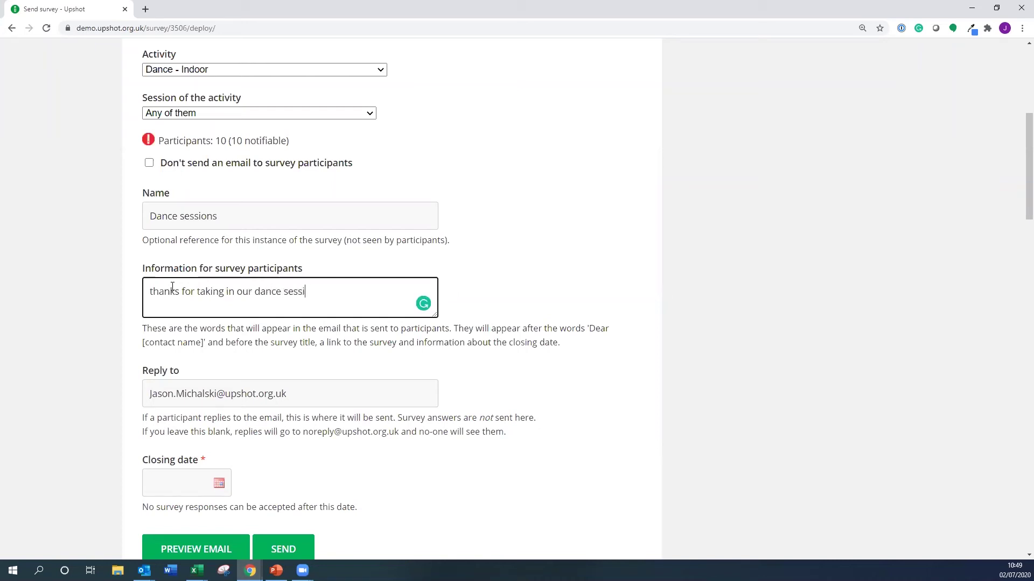
pyautogui.write('ons. please give us some feedback.')
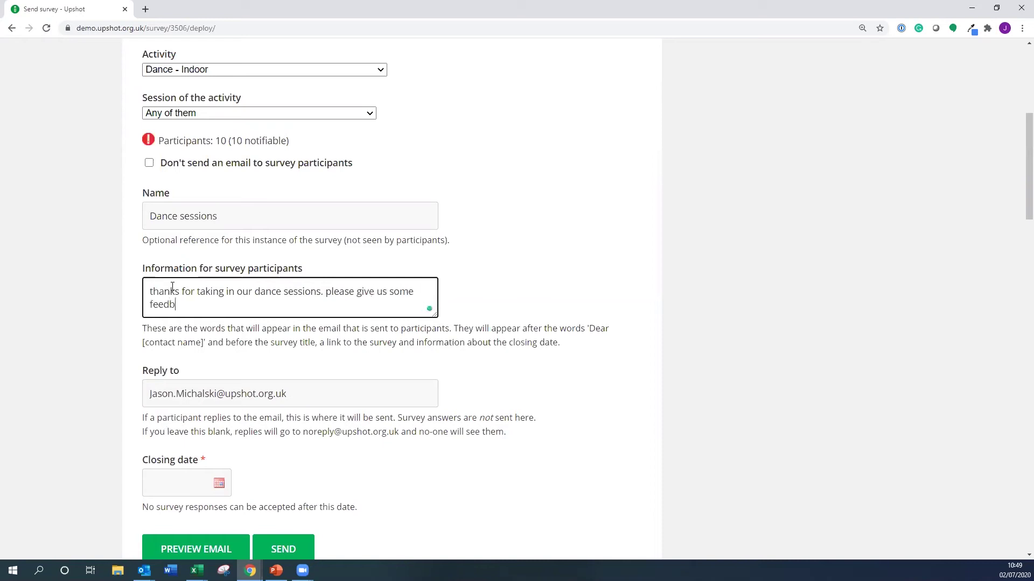
pyautogui.click(331, 291)
pyautogui.press('BackSpace')
pyautogui.write('P')
# - Review the note about where email replies go and set the survey's closing date to 31/07/2020
pyautogui.moveTo(303, 432); pyautogui.dragTo(400, 430)
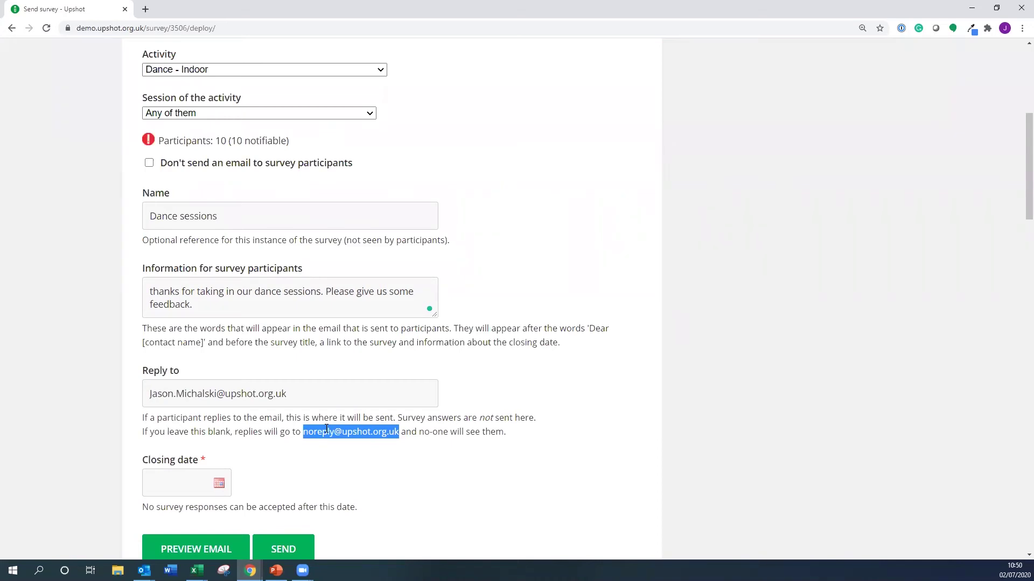
pyautogui.scroll(-1, 208, 426)
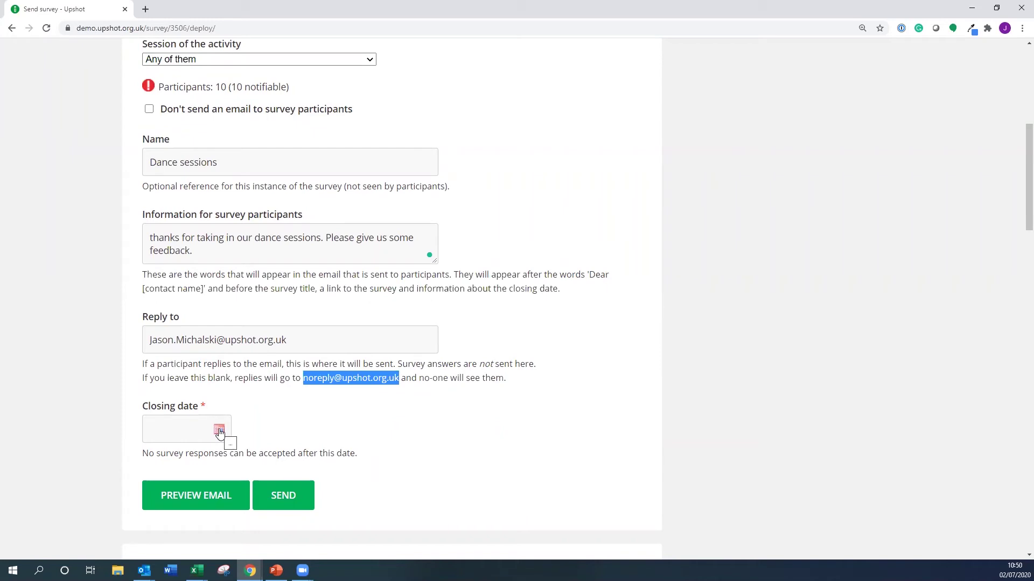
pyautogui.click(219, 432)
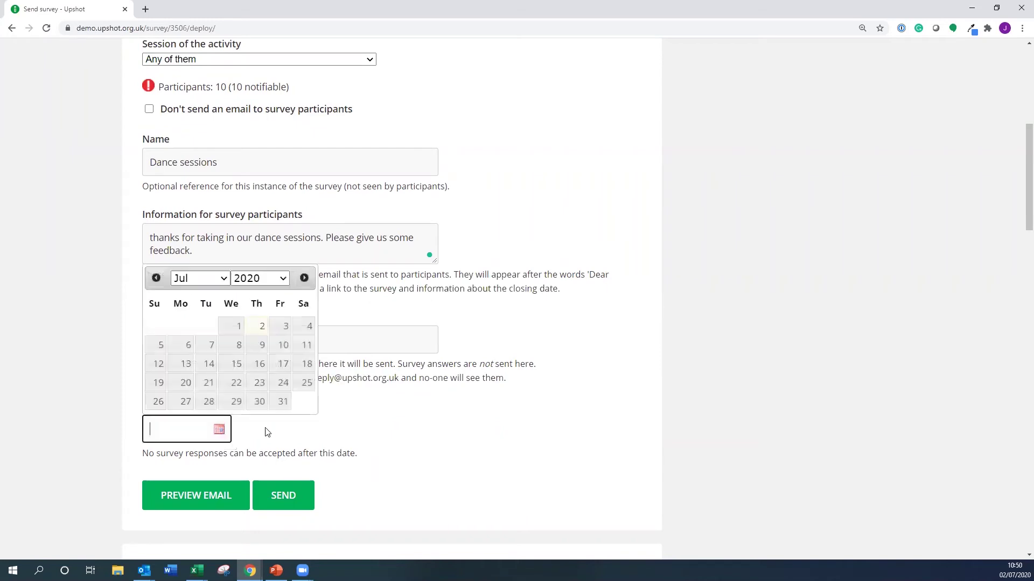
pyautogui.click(283, 402)
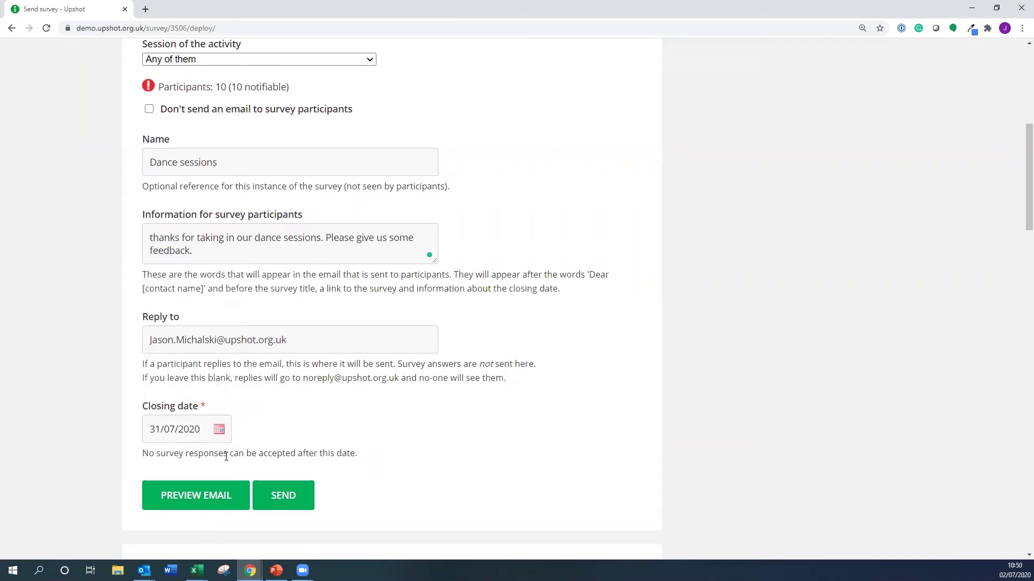
# - Preview the survey email, and examine an anonymous survey email already received in Outlook before closing it
pyautogui.click(195, 500)
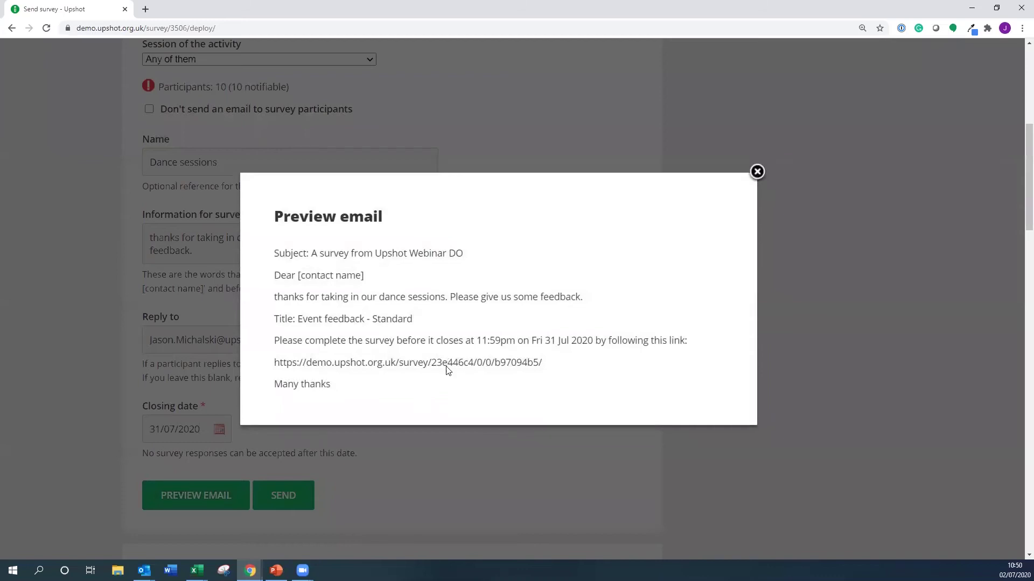
pyautogui.click(757, 172)
pyautogui.click(144, 571)
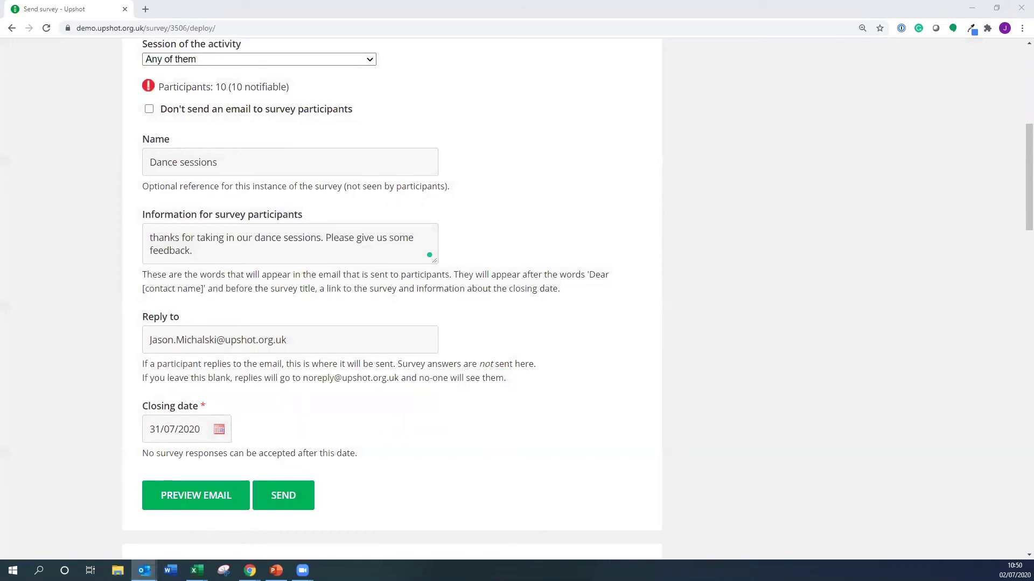
pyautogui.click(802, 137)
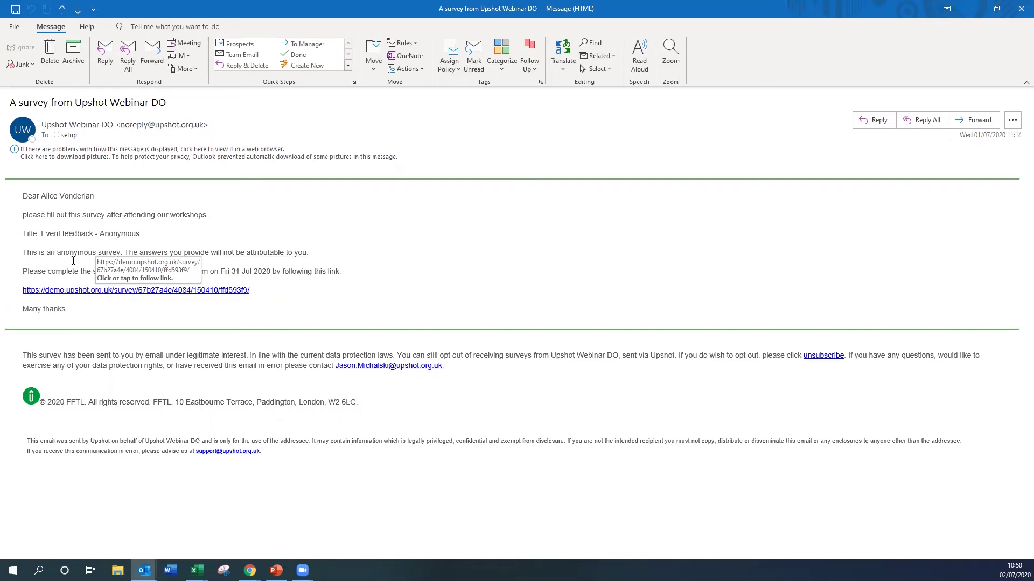
pyautogui.moveTo(57, 251); pyautogui.dragTo(120, 254)
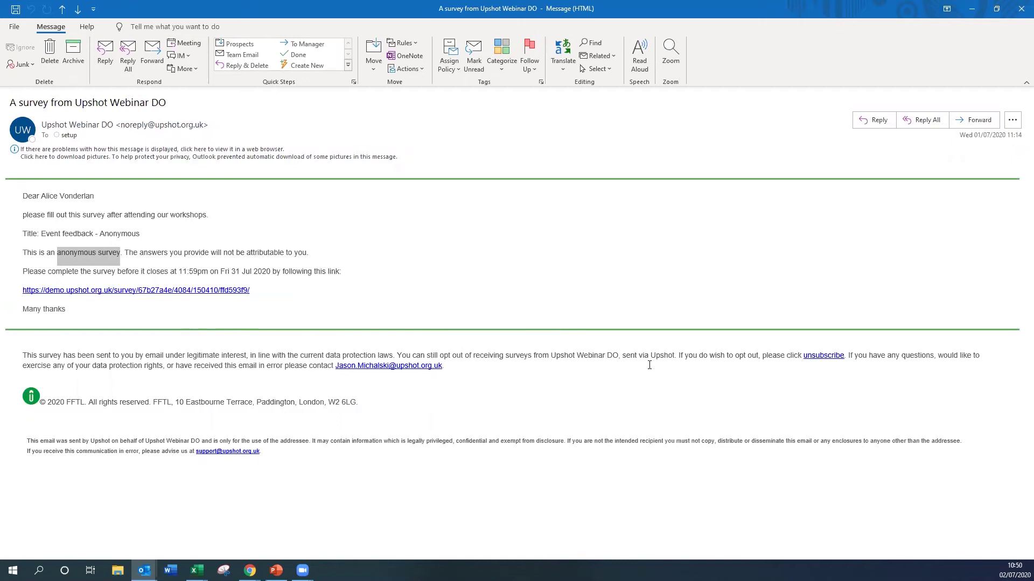
pyautogui.click(1022, 8)
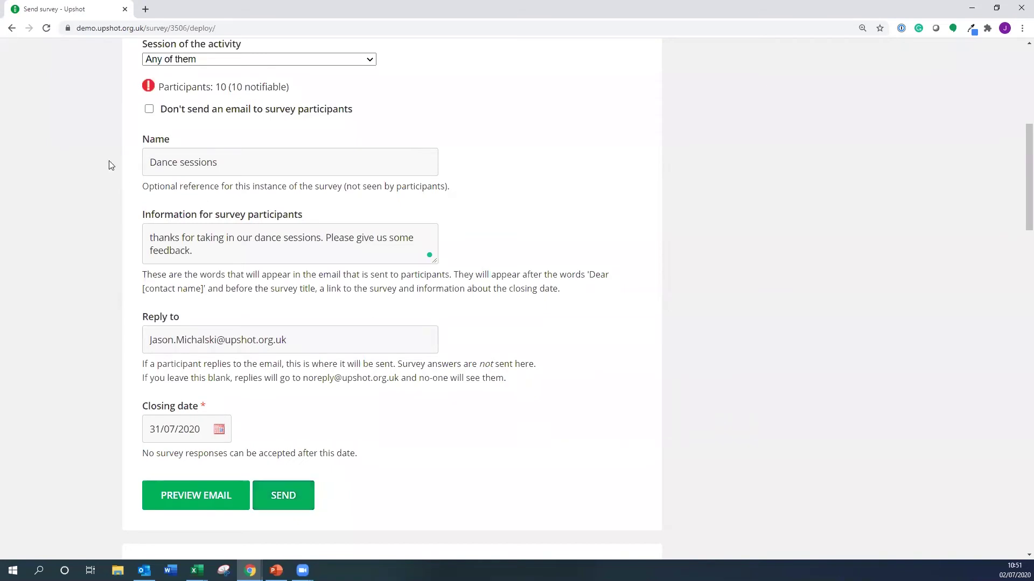
# - Generate the survey for the chosen participants without sending them an email, and view its summary and participants
pyautogui.click(149, 110)
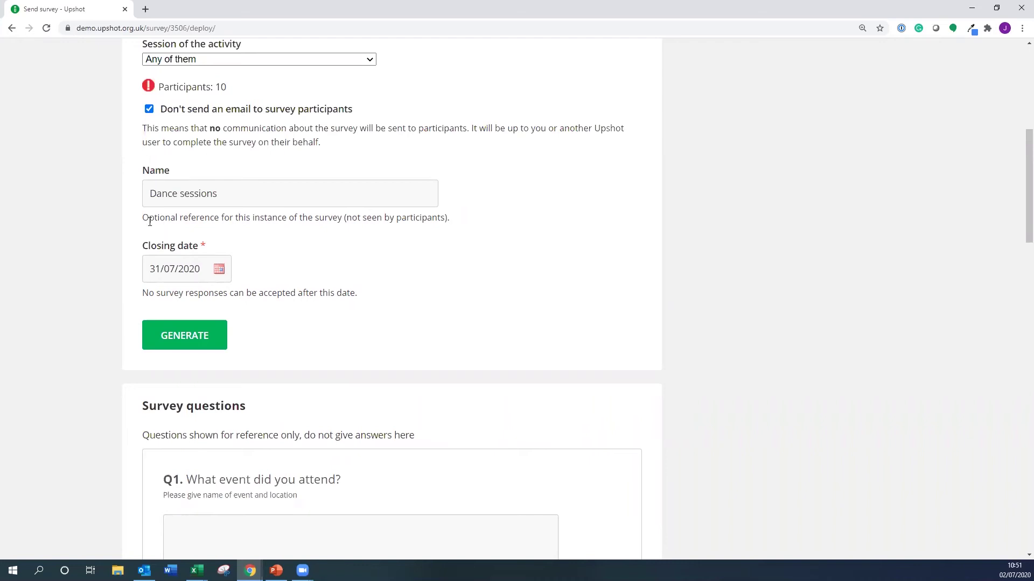
pyautogui.click(210, 339)
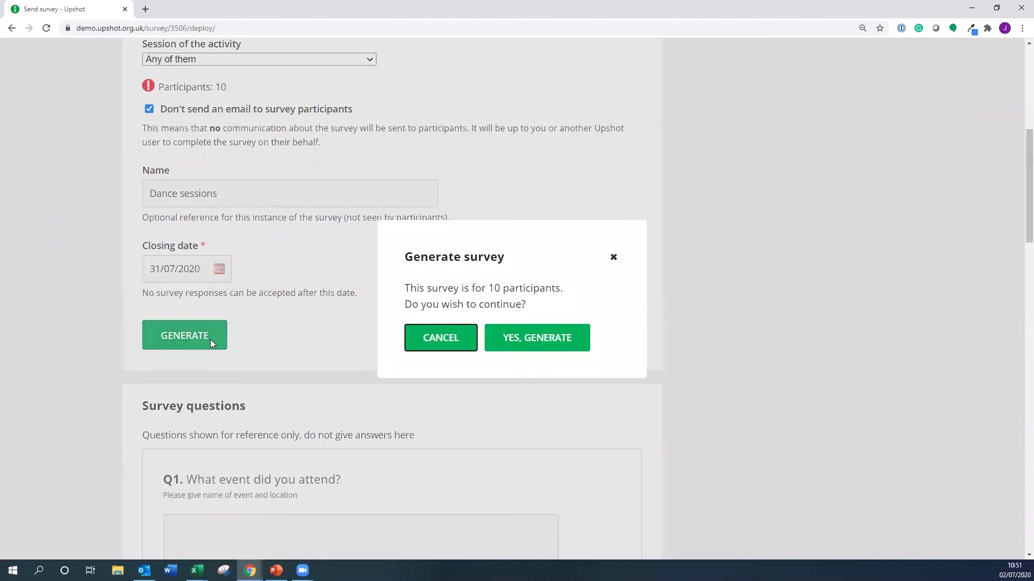
pyautogui.click(540, 347)
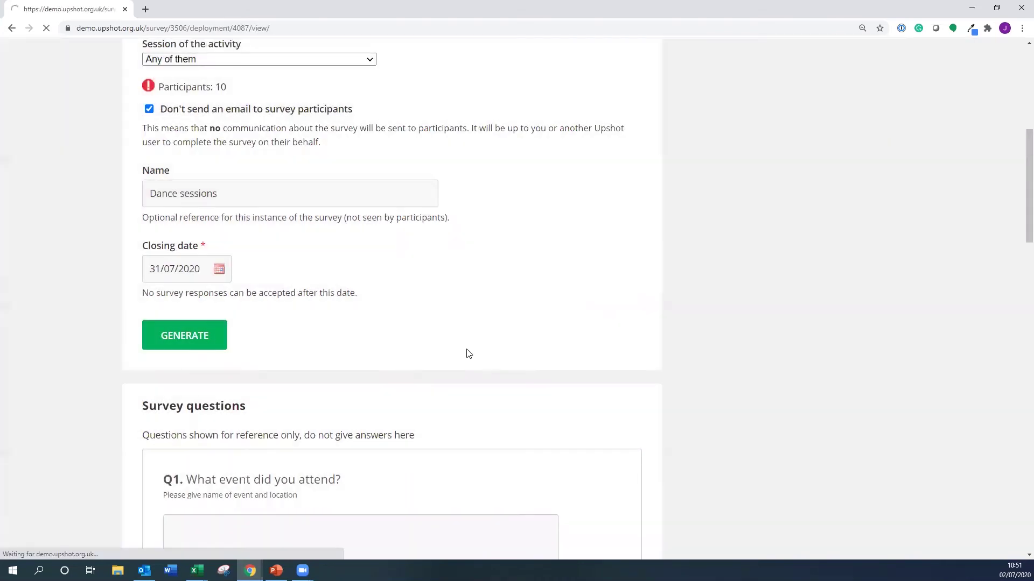
pyautogui.scroll(-3, 144, 309)
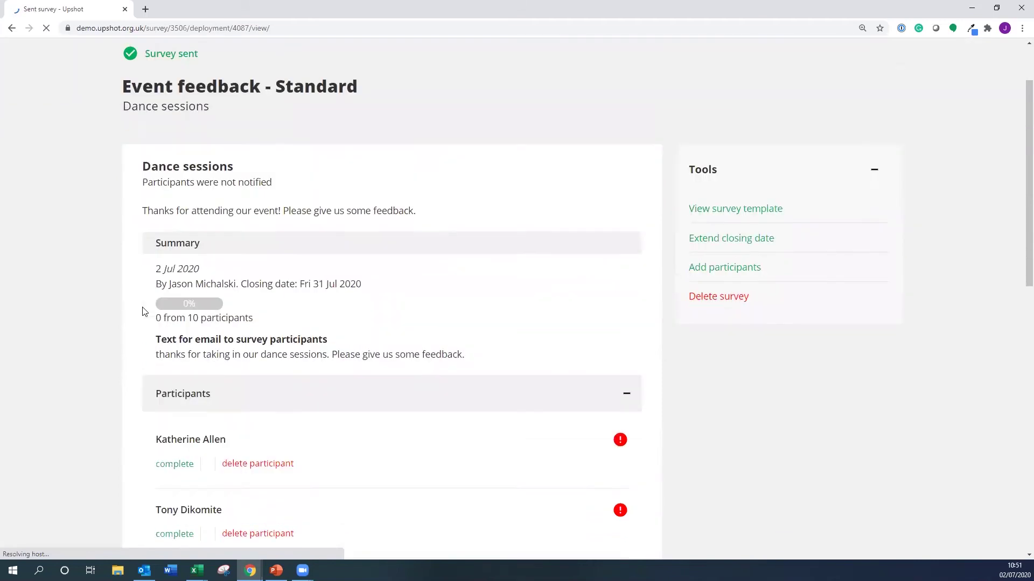
pyautogui.scroll(1, 152, 303)
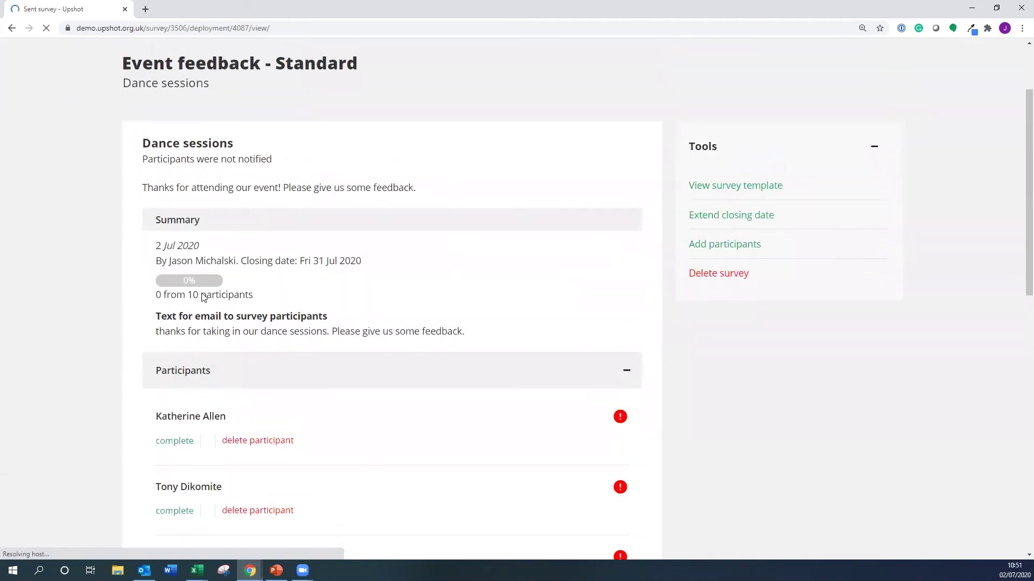
# - Rename the sent survey instance as "Dance sessions - July 2020" and save the name
pyautogui.click(183, 85)
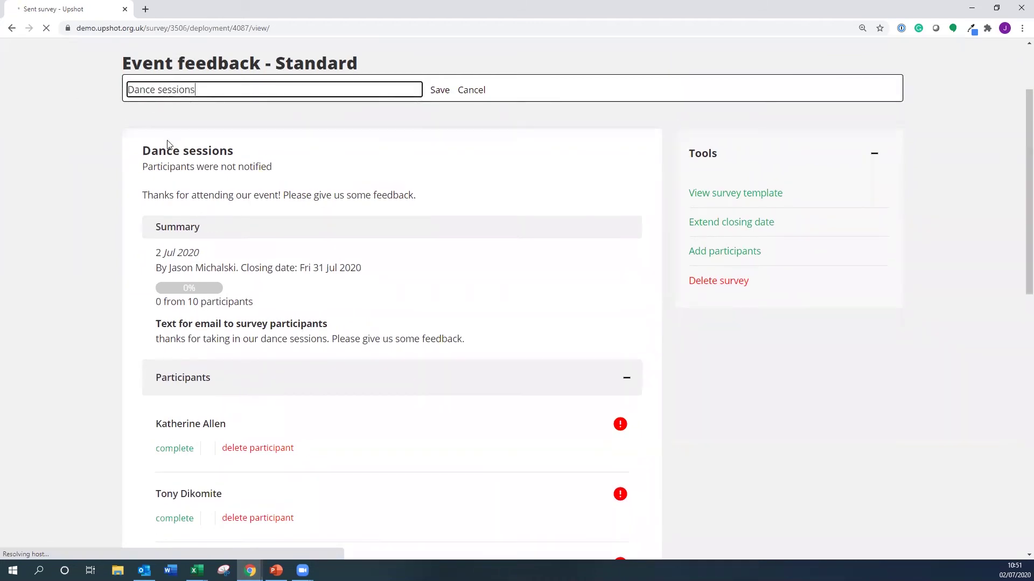
pyautogui.write('-')
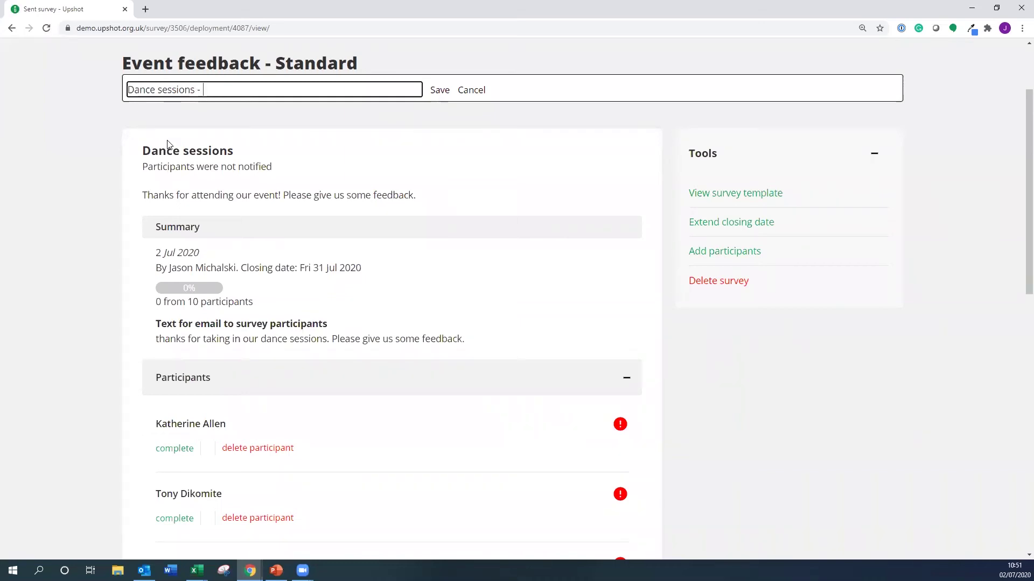
pyautogui.write('ue')
pyautogui.write('ly 2020')
pyautogui.click(439, 90)
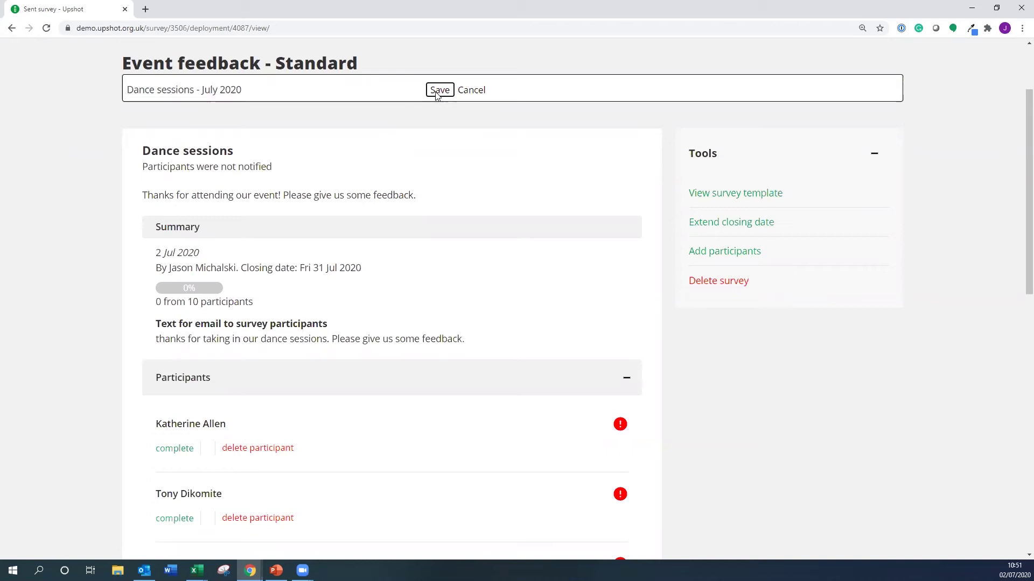
# - Review the questions in the survey completion form for the first listed participant and return to the sent survey
pyautogui.scroll(-1, 121, 208)
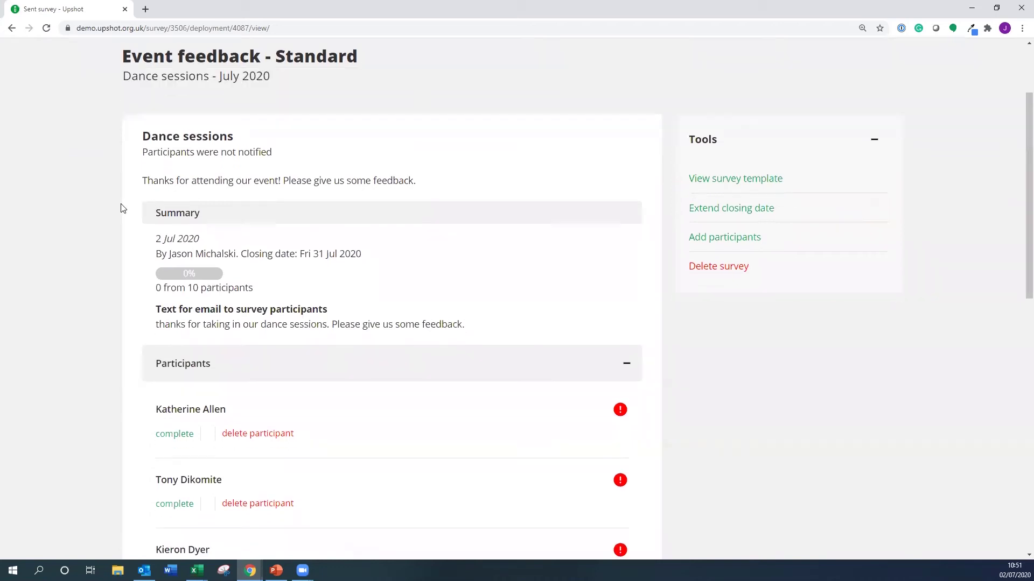
pyautogui.scroll(-2, 121, 208)
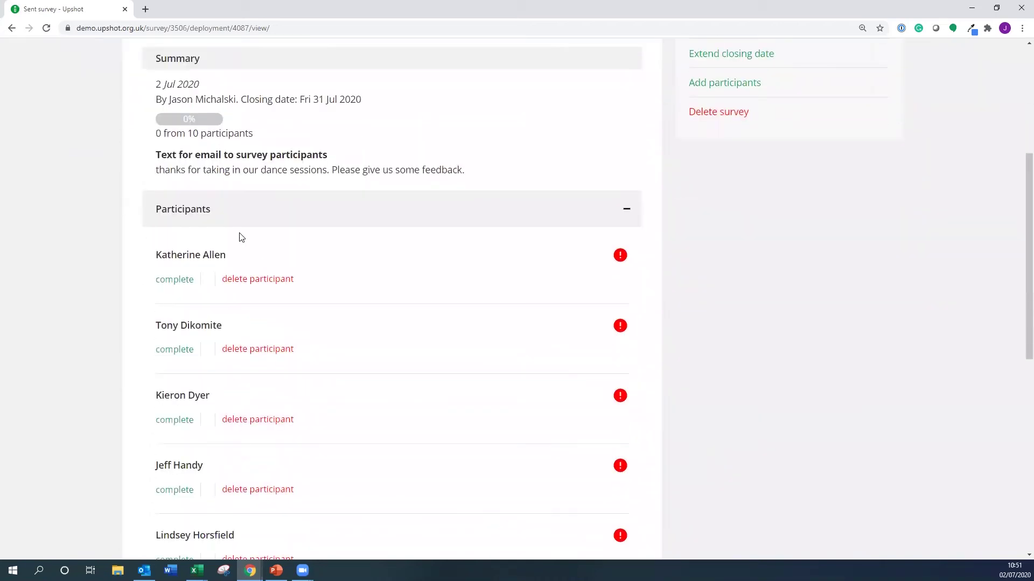
pyautogui.scroll(-1, 137, 266)
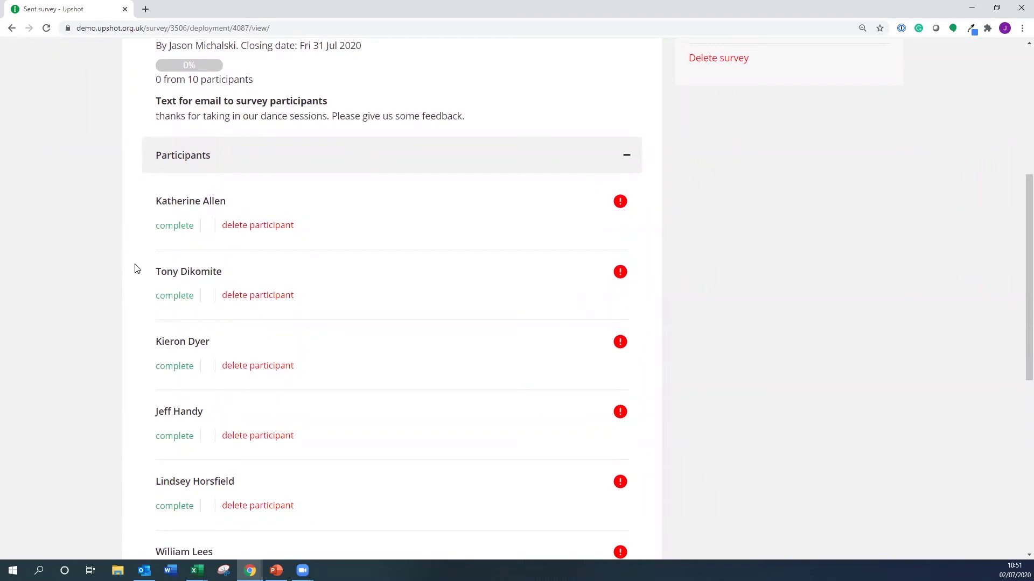
pyautogui.click(170, 230)
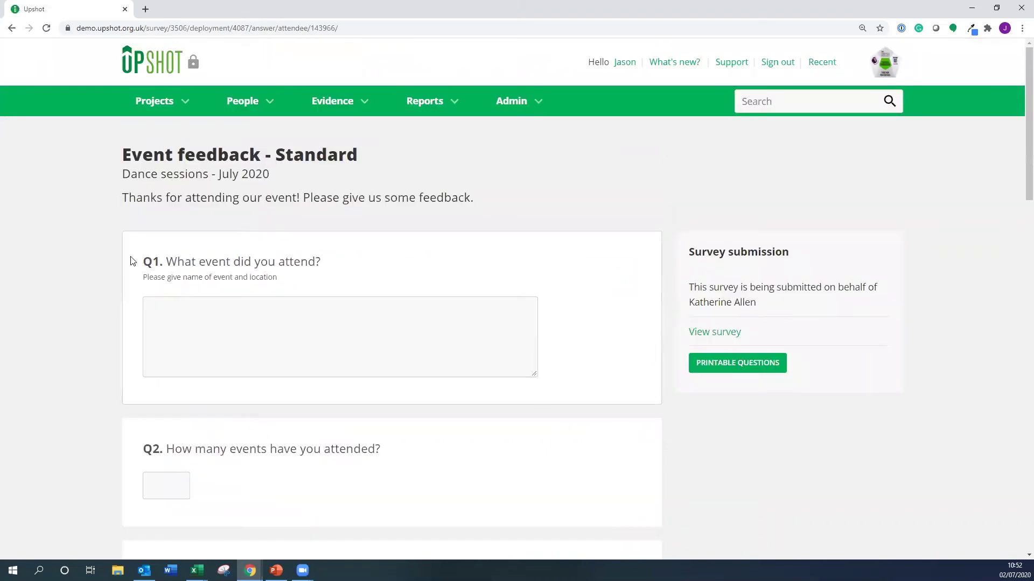
pyautogui.scroll(-4, 123, 255)
pyautogui.scroll(-12, 122, 255)
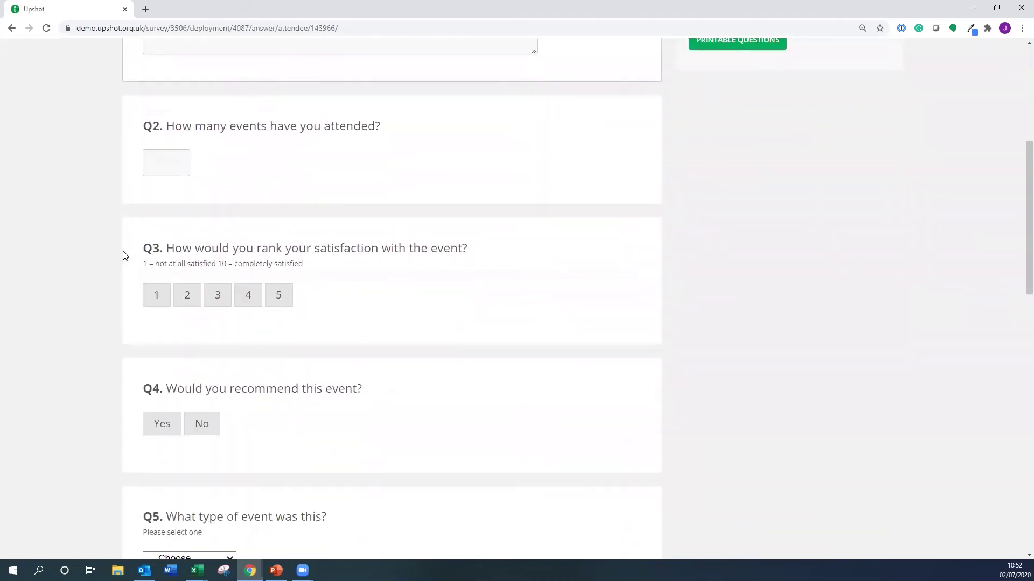
pyautogui.scroll(-1, 123, 255)
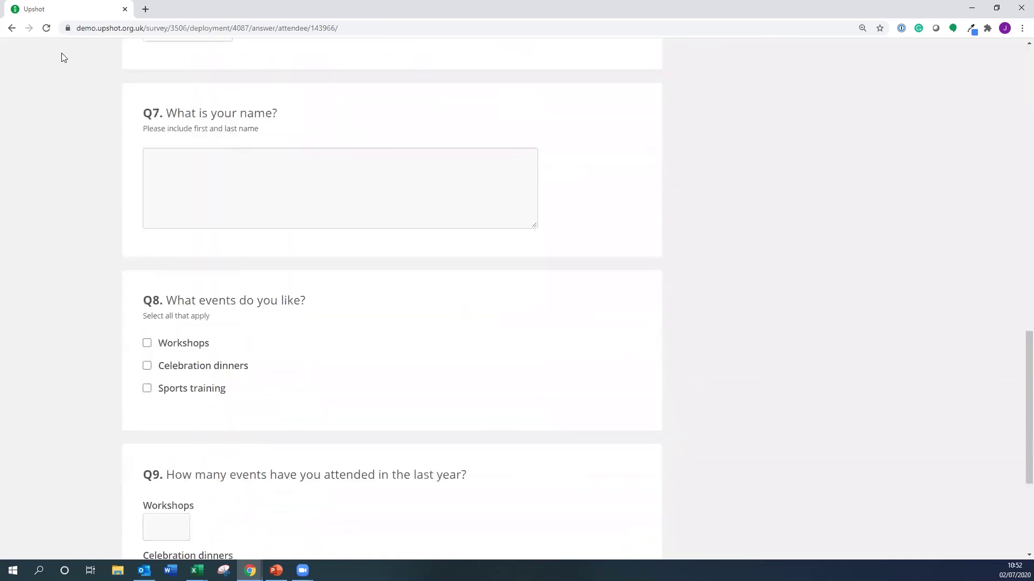
pyautogui.click(11, 30)
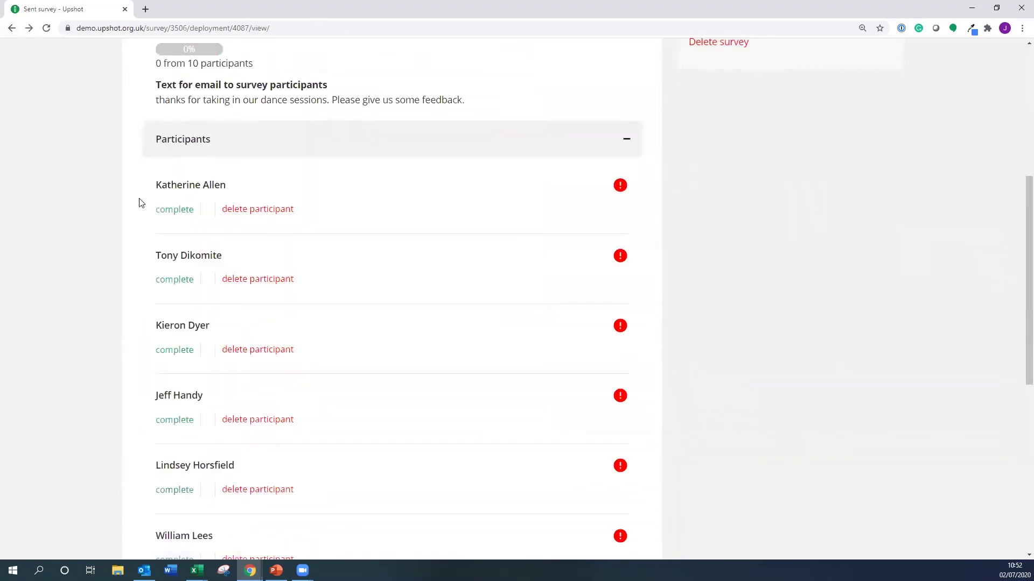
# - Find the first listed participant's attendee record by first name and examine their outstanding and completed surveys
pyautogui.scroll(4, 139, 203)
pyautogui.scroll(2, 139, 203)
pyautogui.click(751, 102)
pyautogui.write('katherine')
pyautogui.click(776, 131)
pyautogui.scroll(-10, 689, 282)
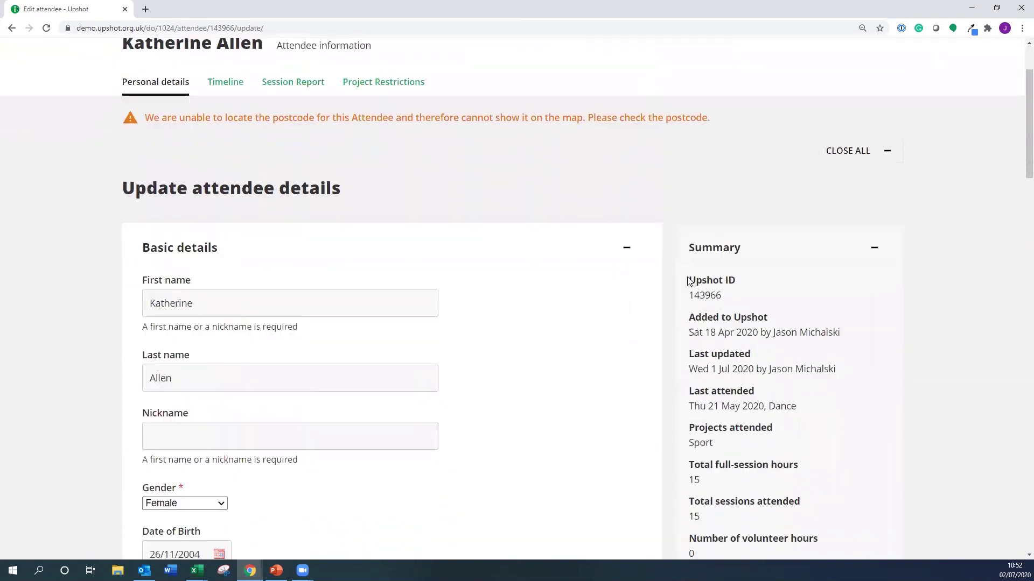
pyautogui.scroll(-3, 689, 282)
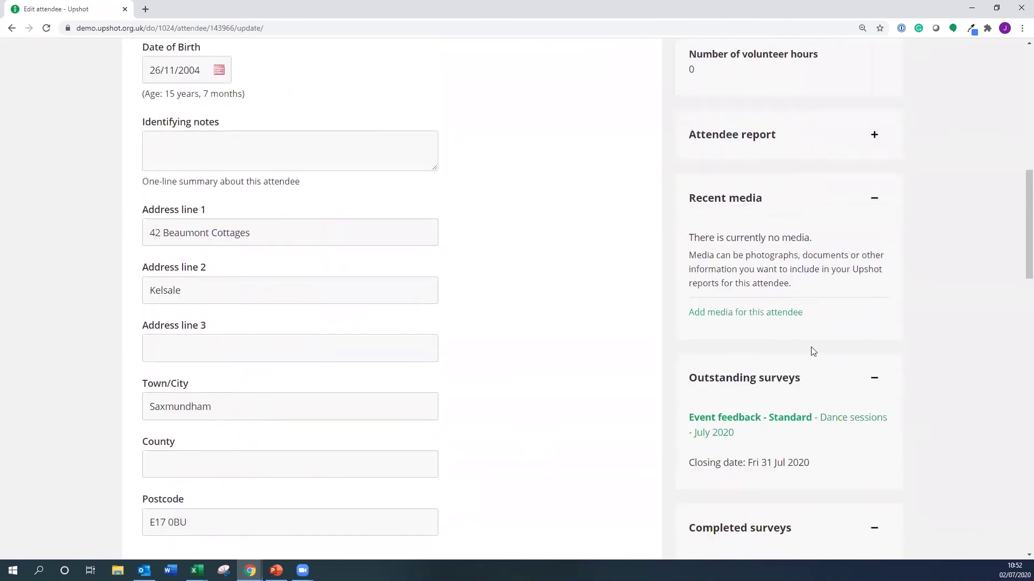
pyautogui.scroll(-2, 772, 348)
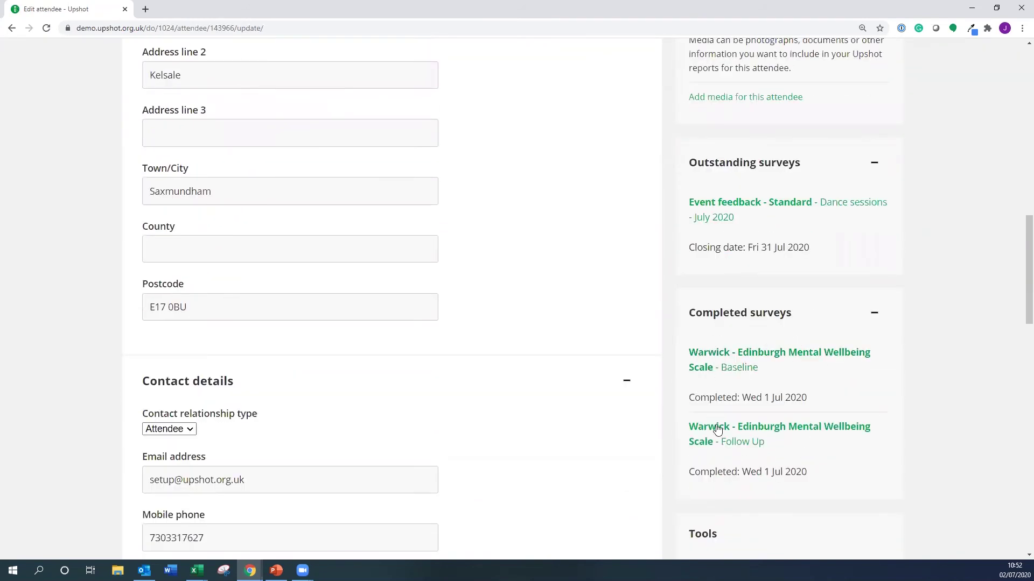
pyautogui.scroll(3, 740, 318)
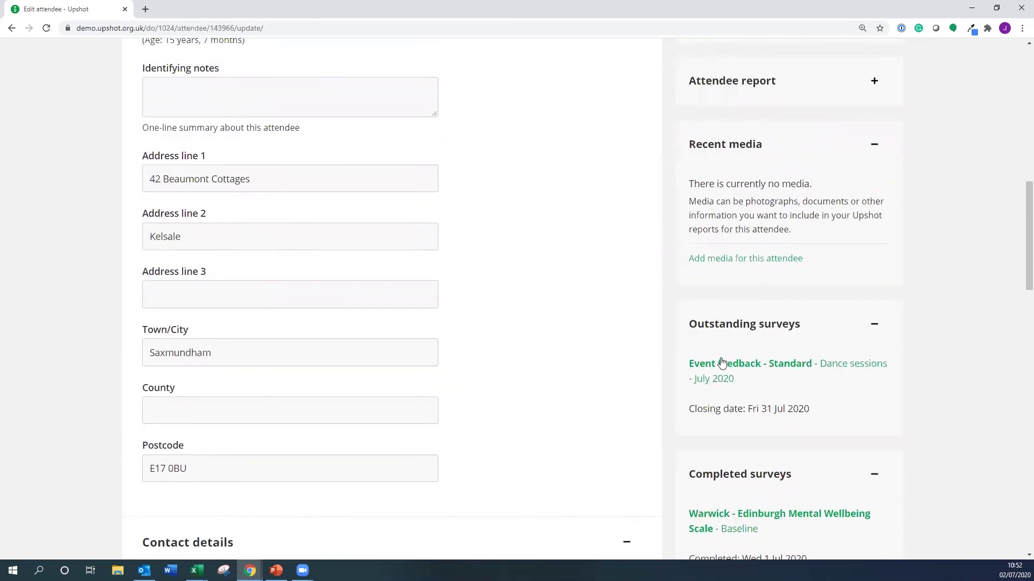
# - Open the outstanding Event feedback - Standard survey from the attendee's record and look over its questions
pyautogui.click(723, 365)
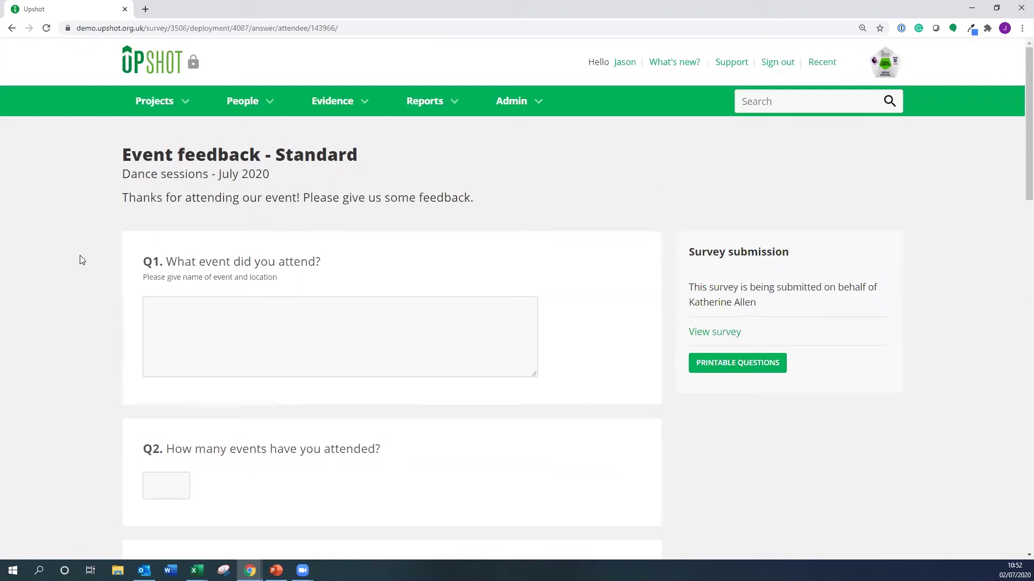
pyautogui.scroll(-5, 82, 260)
pyautogui.scroll(5, 82, 260)
# - From the list of all surveys, view the Event feedback - Anonymous template and its sending form, and return to the list
pyautogui.click(332, 100)
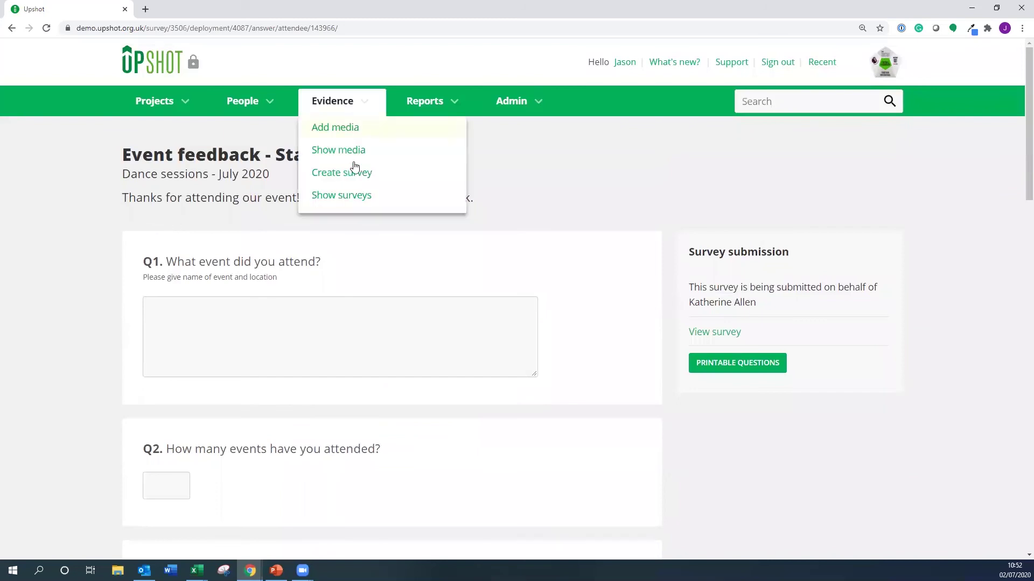
pyautogui.click(350, 201)
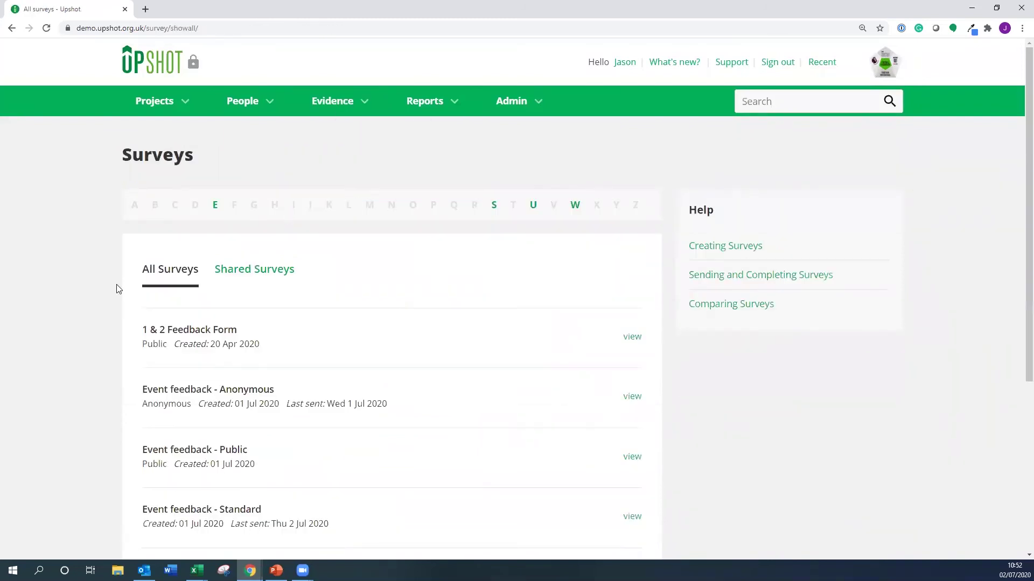
pyautogui.scroll(-3, 117, 284)
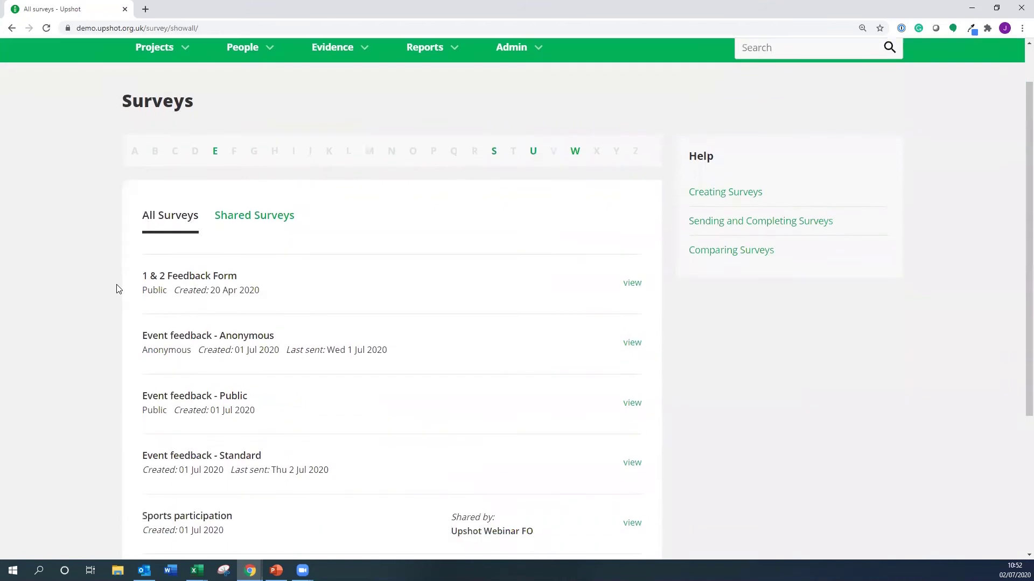
pyautogui.scroll(-1, 117, 289)
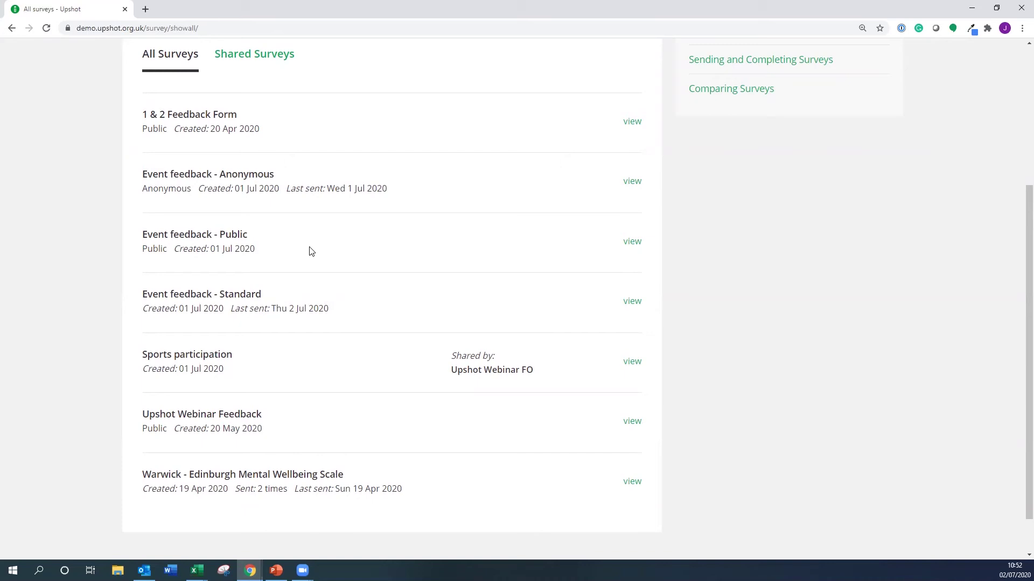
pyautogui.click(632, 182)
pyautogui.scroll(-2, 681, 244)
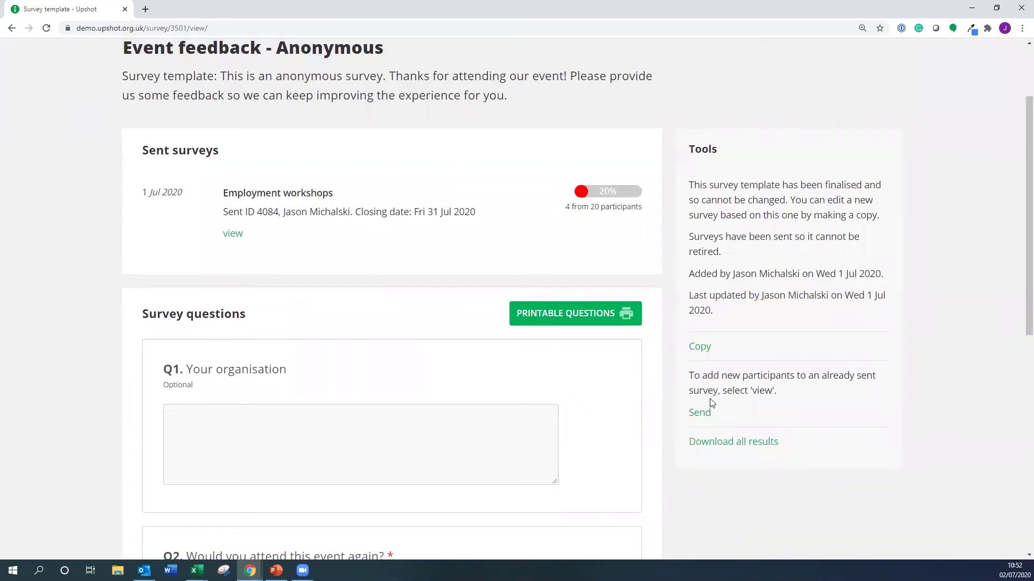
pyautogui.click(704, 417)
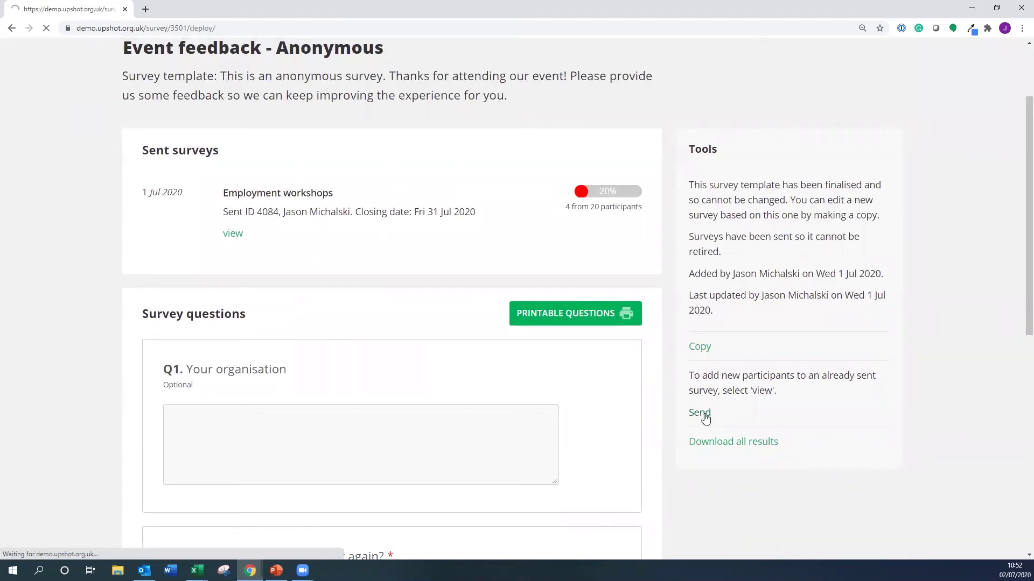
pyautogui.scroll(-2, 146, 319)
pyautogui.scroll(-1, 147, 319)
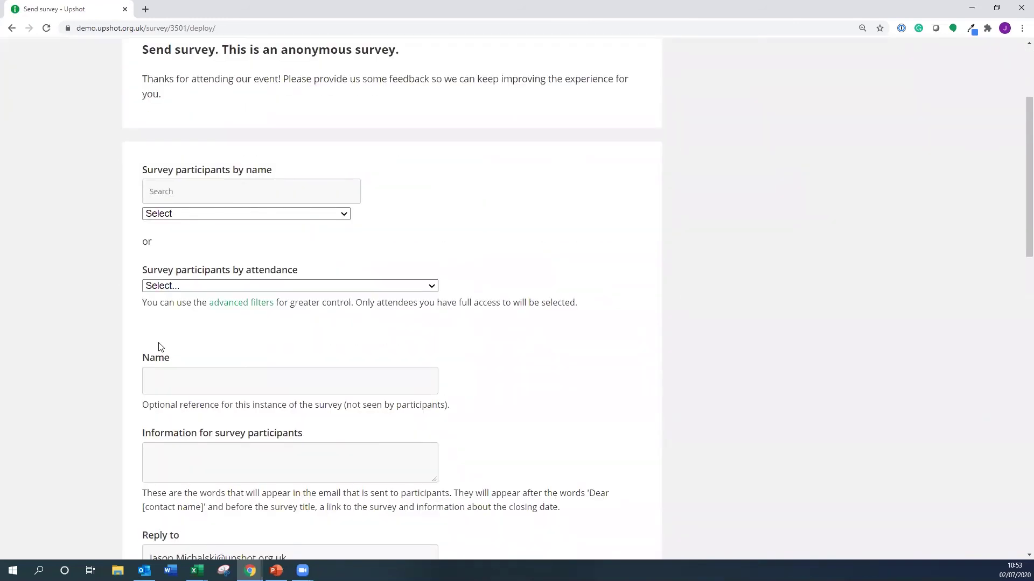
pyautogui.scroll(3, 161, 348)
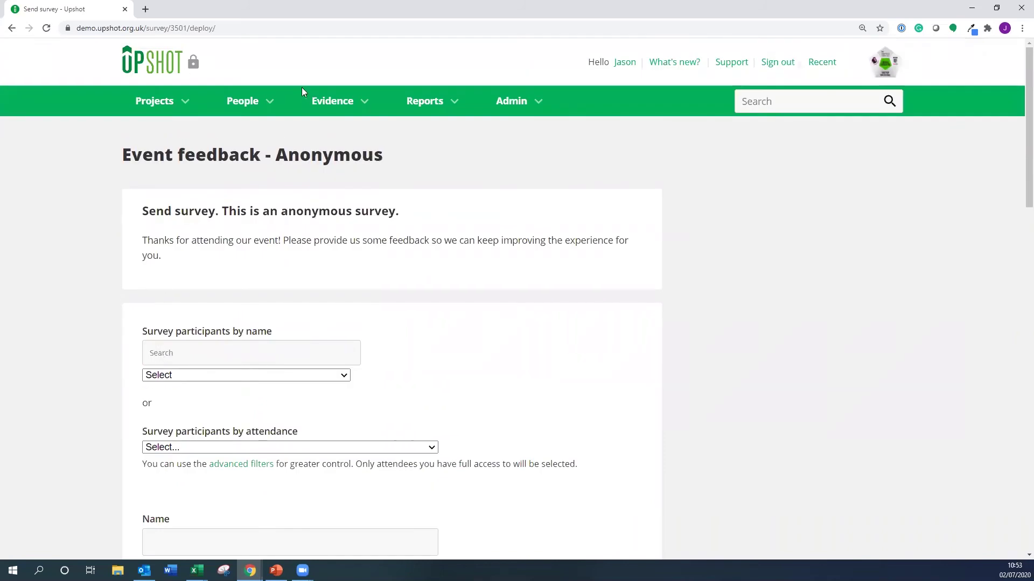
pyautogui.click(11, 28)
pyautogui.click(12, 29)
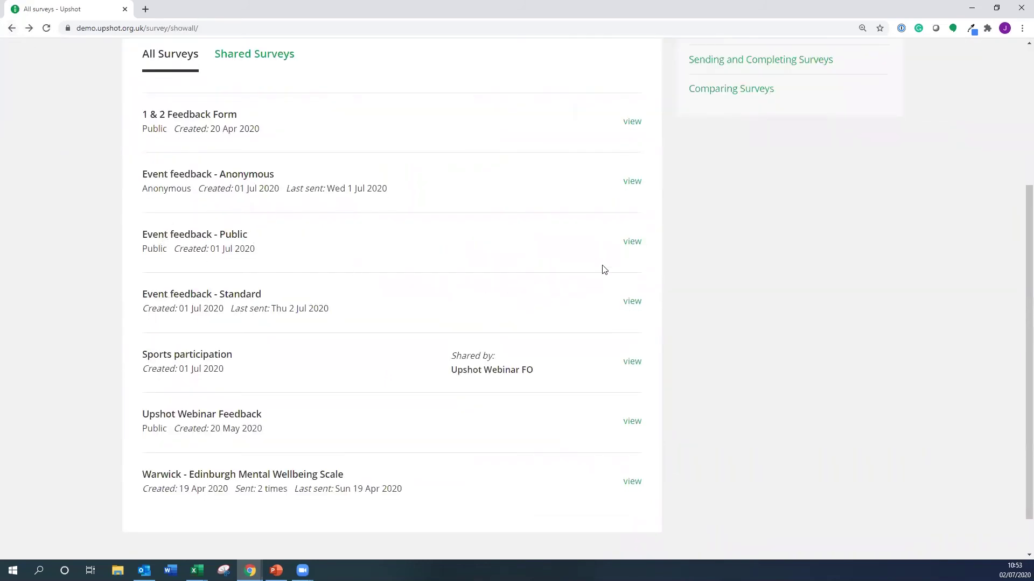
# - View the survey link generation form for Event feedback - Public, and open its existing Survey webinar instance to see the URL
pyautogui.click(629, 244)
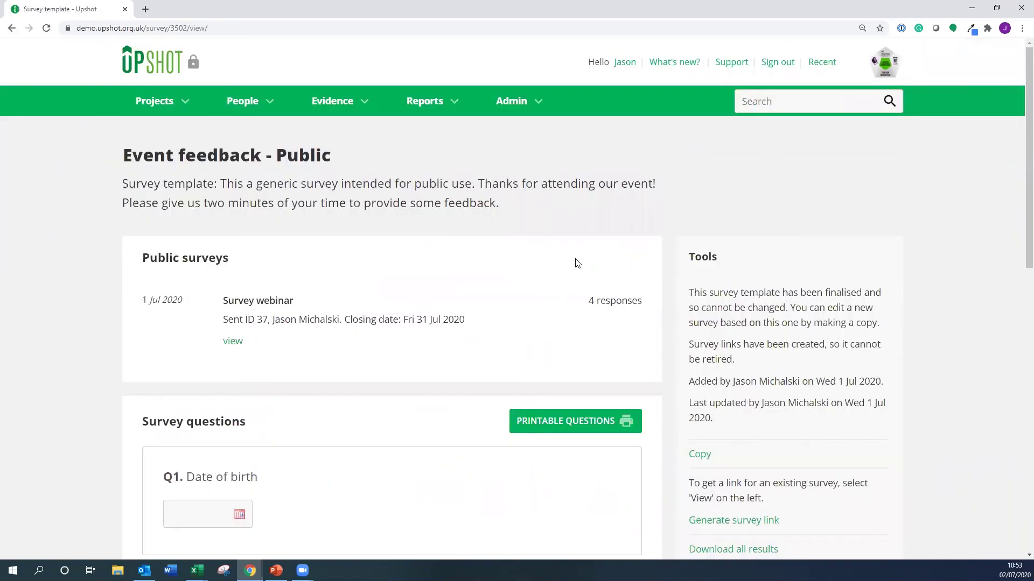
pyautogui.scroll(-2, 576, 261)
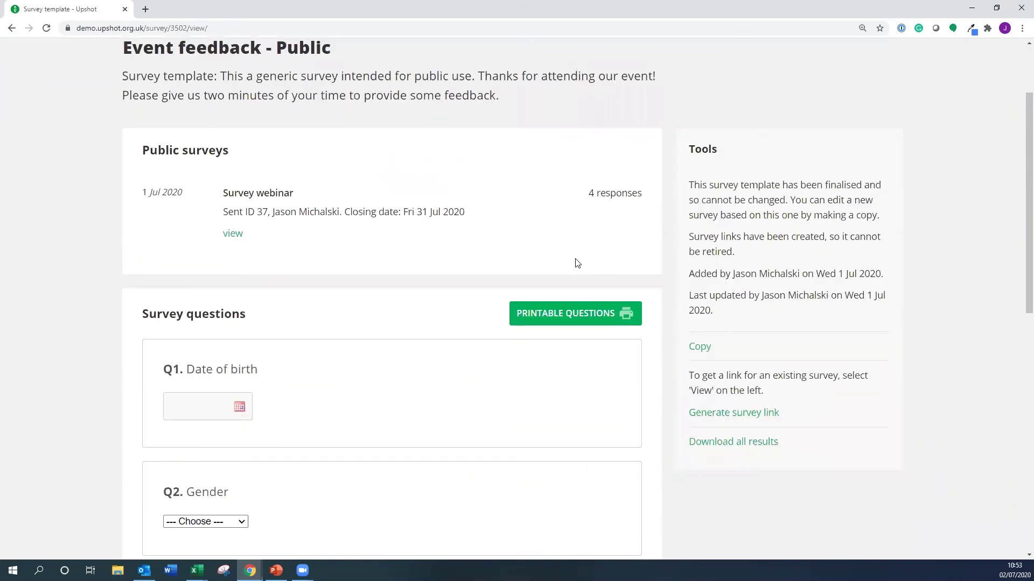
pyautogui.click(724, 420)
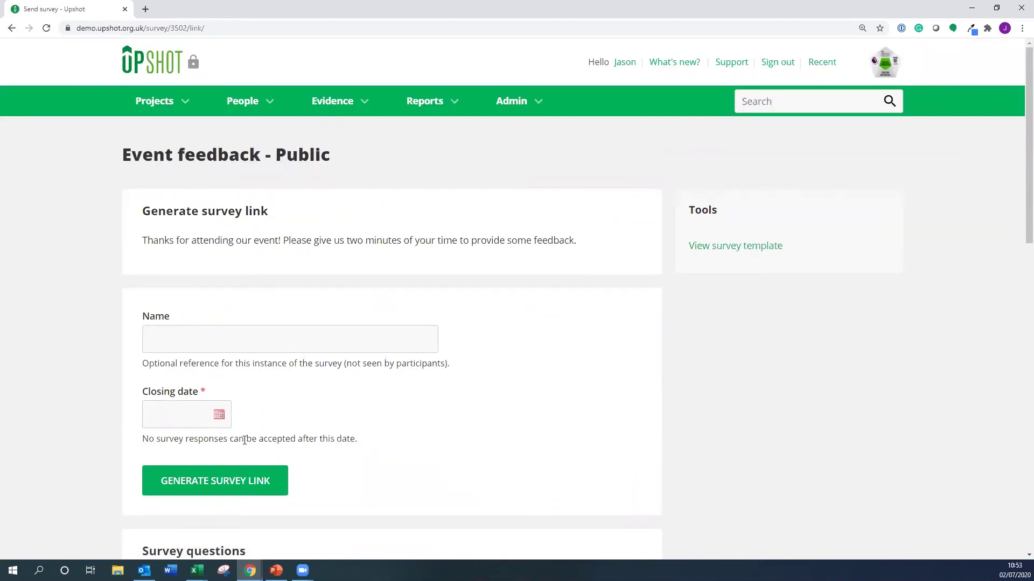
pyautogui.click(12, 29)
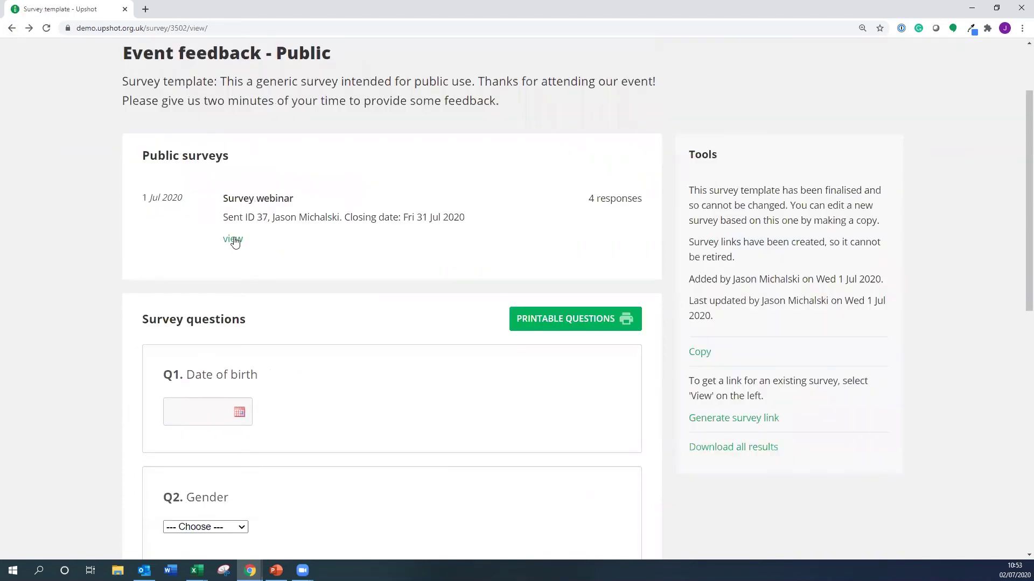
pyautogui.click(234, 241)
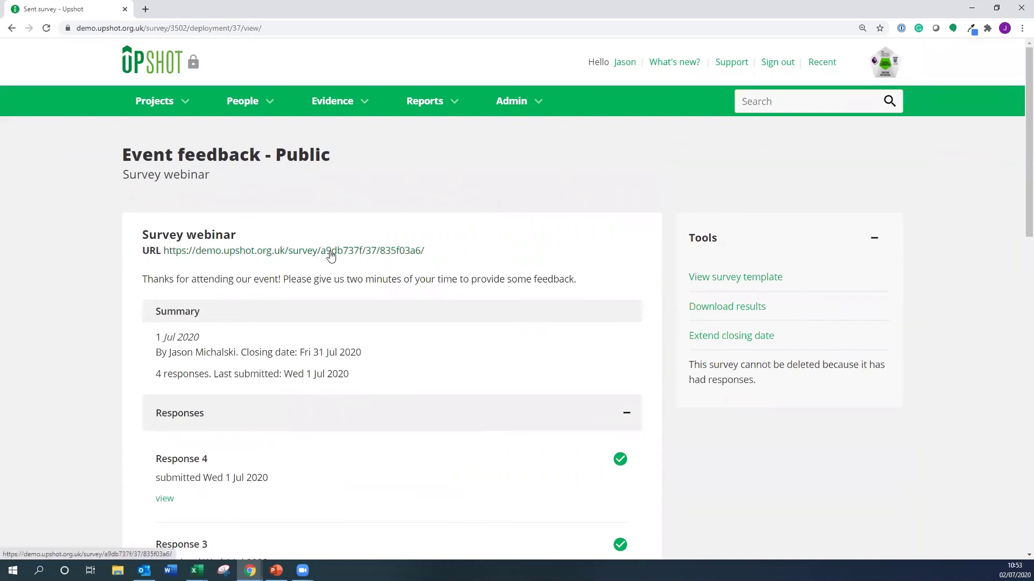
pyautogui.click(332, 107)
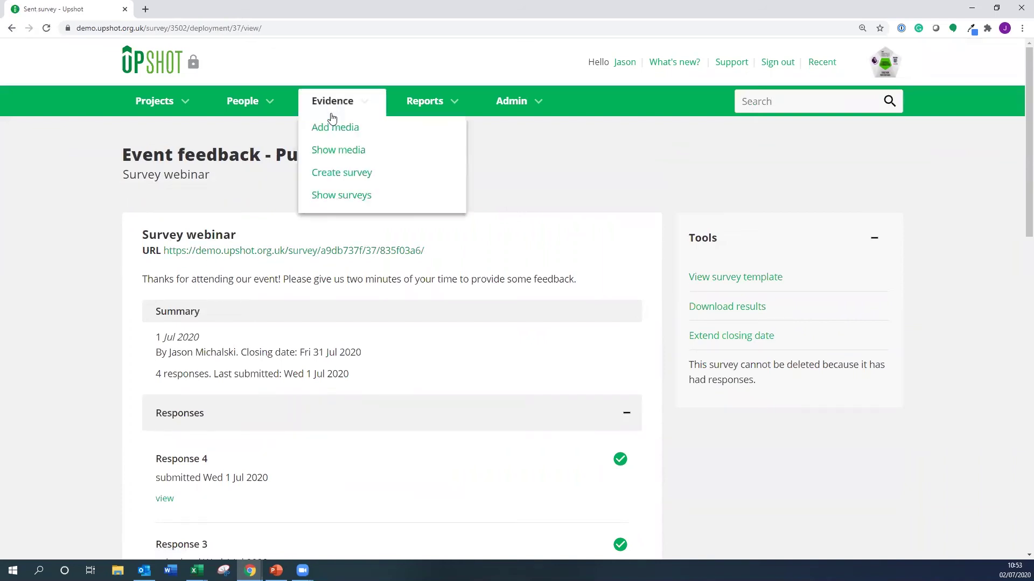
pyautogui.click(346, 198)
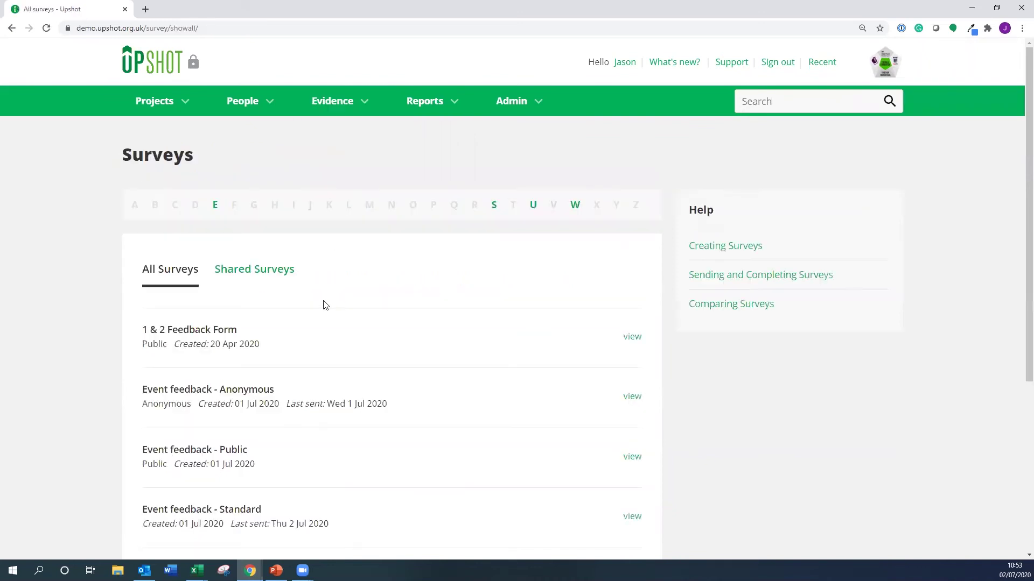
pyautogui.scroll(-2, 324, 301)
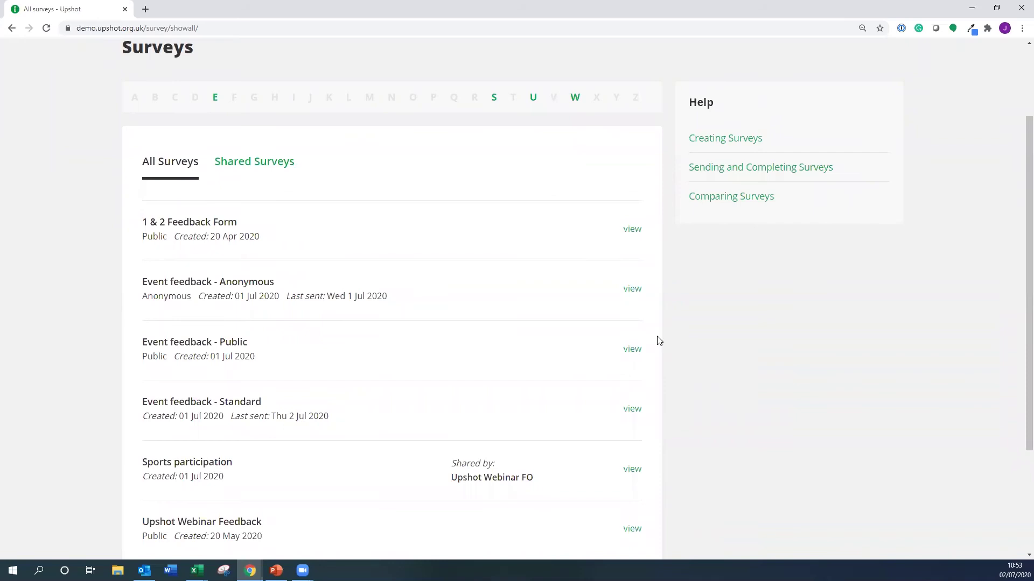
pyautogui.click(633, 350)
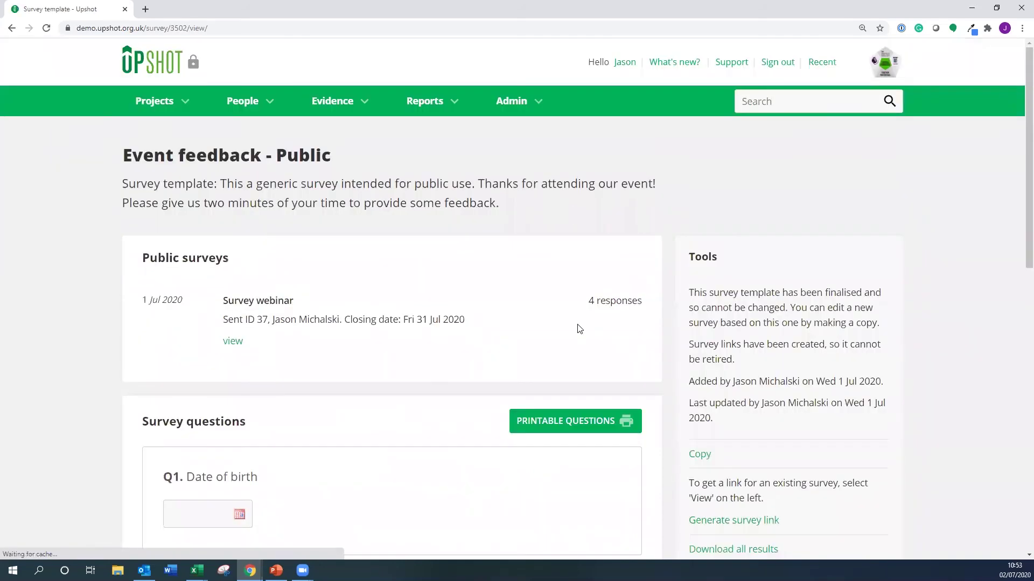
# - Open the "Dance sessions - July 2020" instance of Event feedback - Standard and view its form for adding participants
pyautogui.click(333, 101)
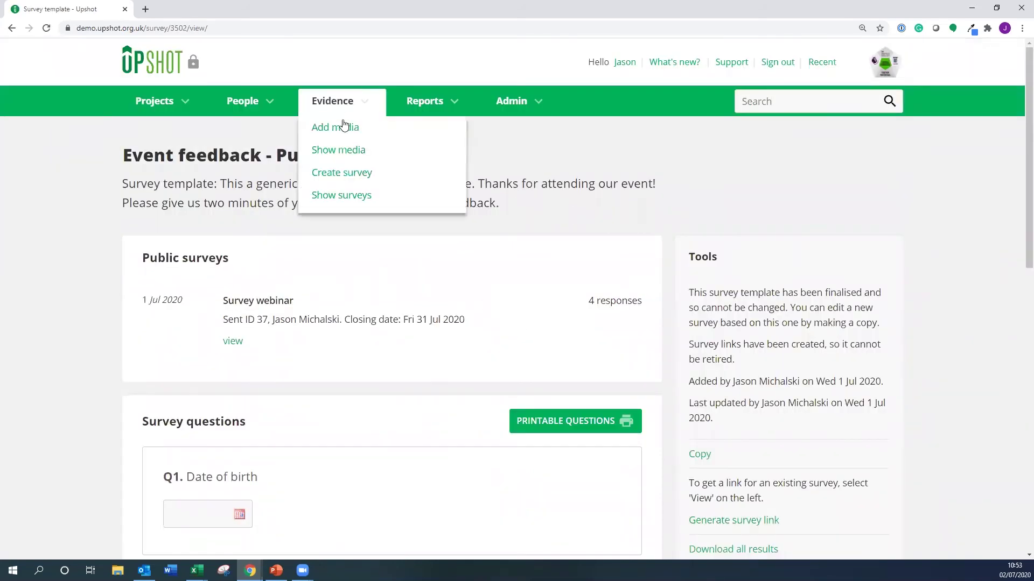
pyautogui.click(356, 197)
pyautogui.scroll(-1, 463, 464)
pyautogui.click(632, 462)
pyautogui.click(237, 325)
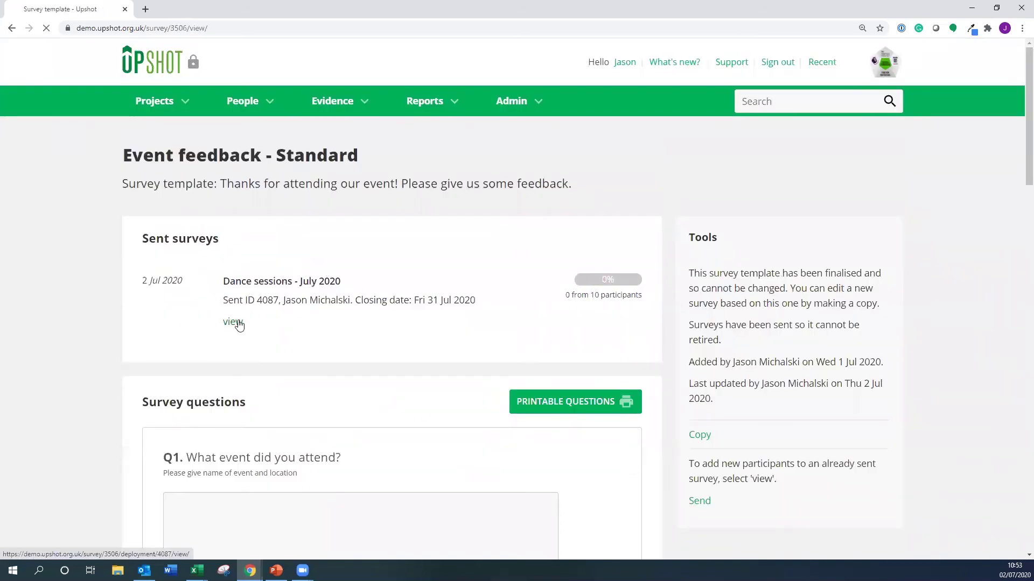
pyautogui.scroll(-2, 123, 312)
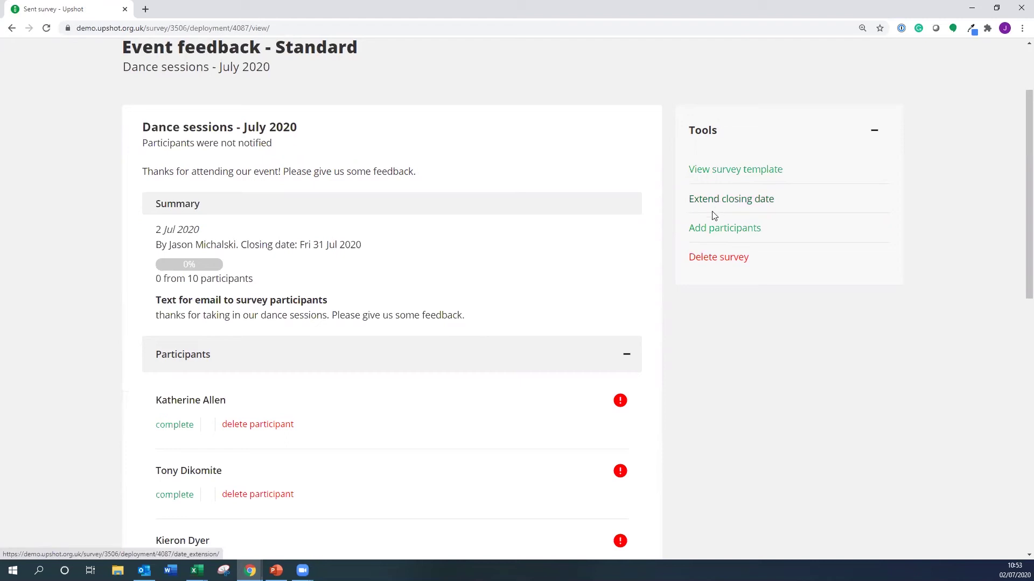
pyautogui.click(713, 229)
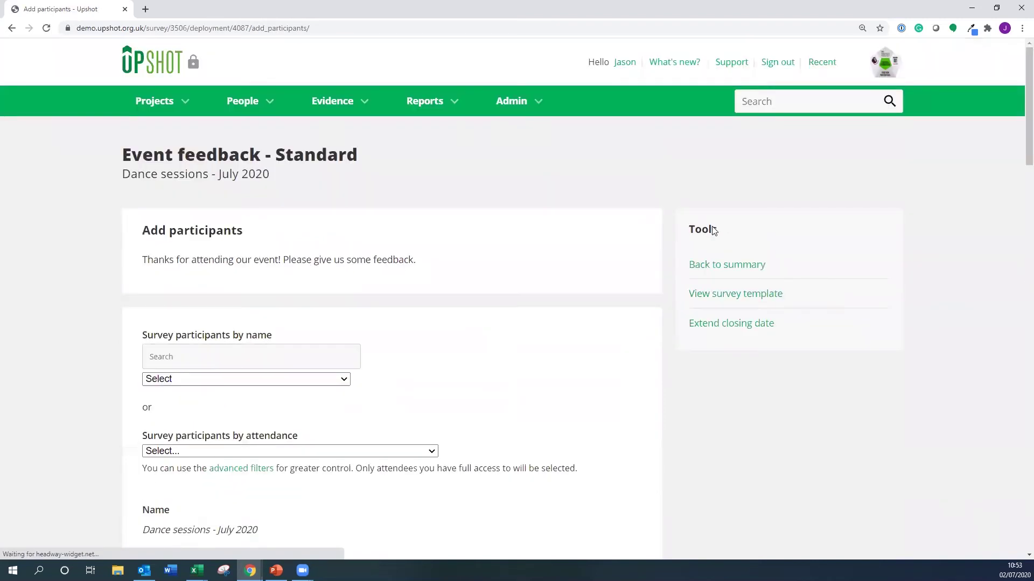
pyautogui.scroll(-2, 248, 318)
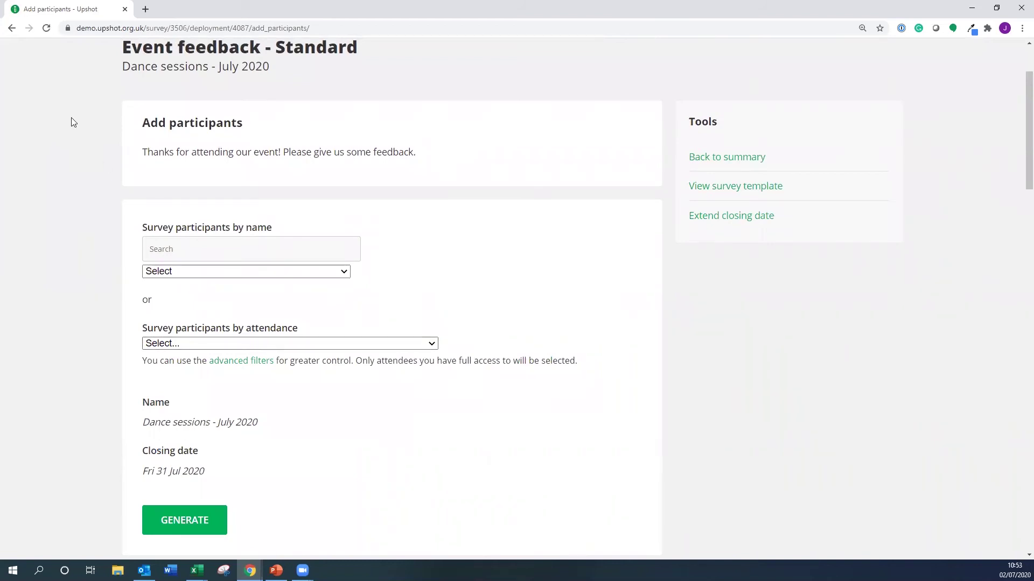
# - Return to the summary of the "Dance sessions - July 2020" survey and look through its list of participants
pyautogui.click(11, 29)
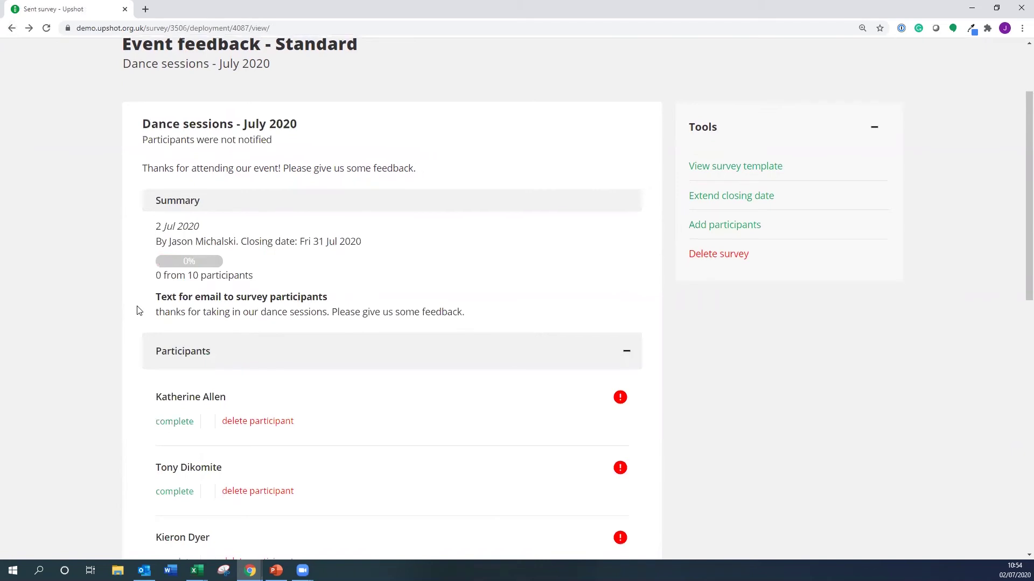
pyautogui.scroll(-3, 139, 310)
pyautogui.scroll(-5, 139, 311)
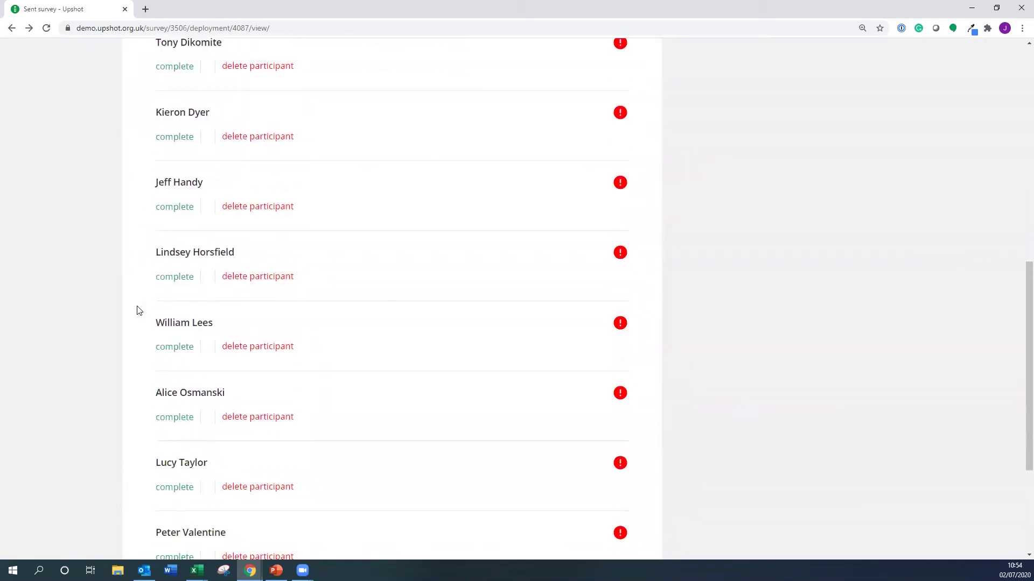
pyautogui.scroll(3, 138, 311)
pyautogui.scroll(5, 139, 310)
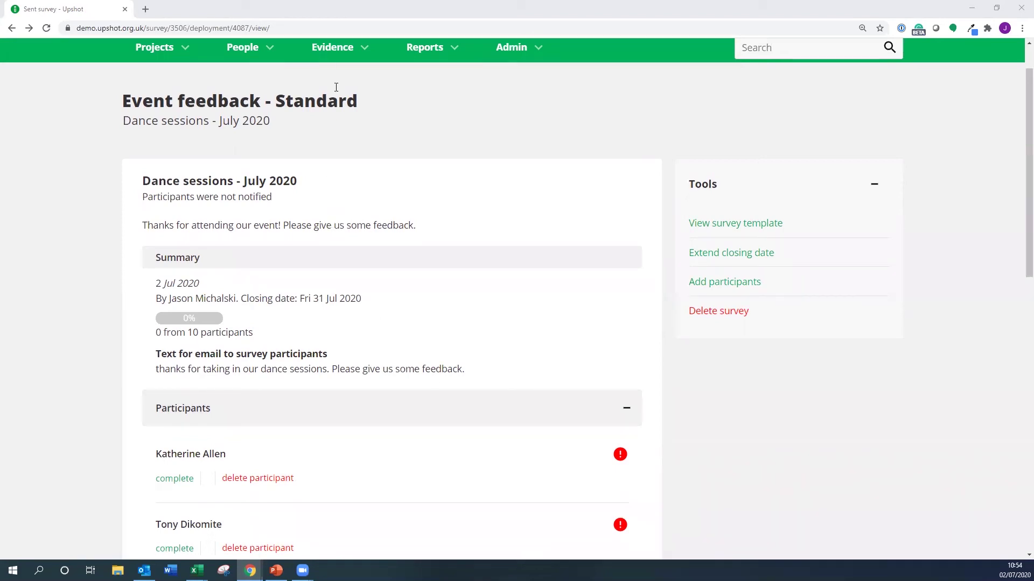
# - From the list of all surveys, open the Warwick - Edinburgh Mental Wellbeing Scale template and view its sent surveys and tools
pyautogui.click(326, 58)
pyautogui.click(332, 144)
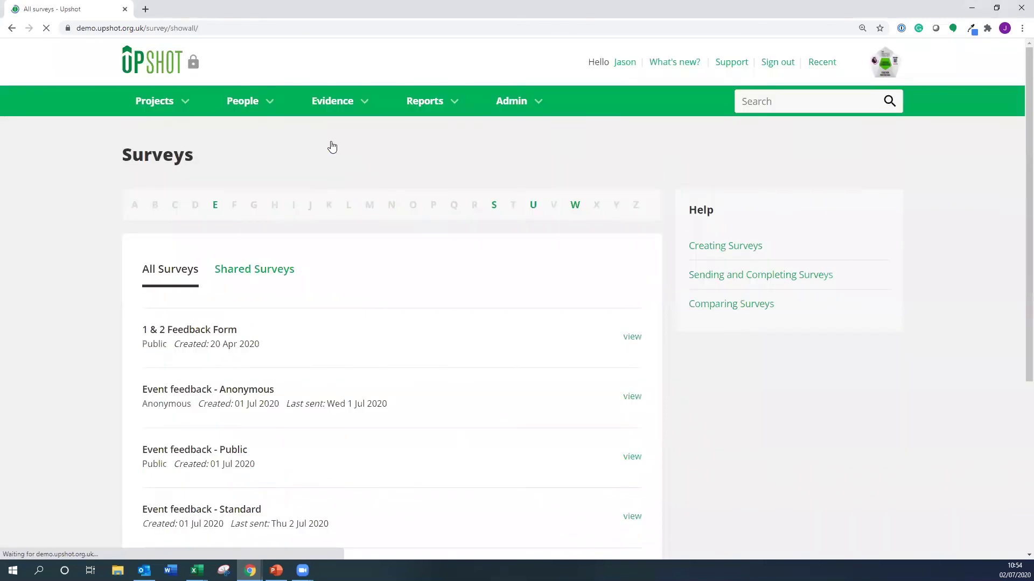
pyautogui.scroll(-1, 109, 338)
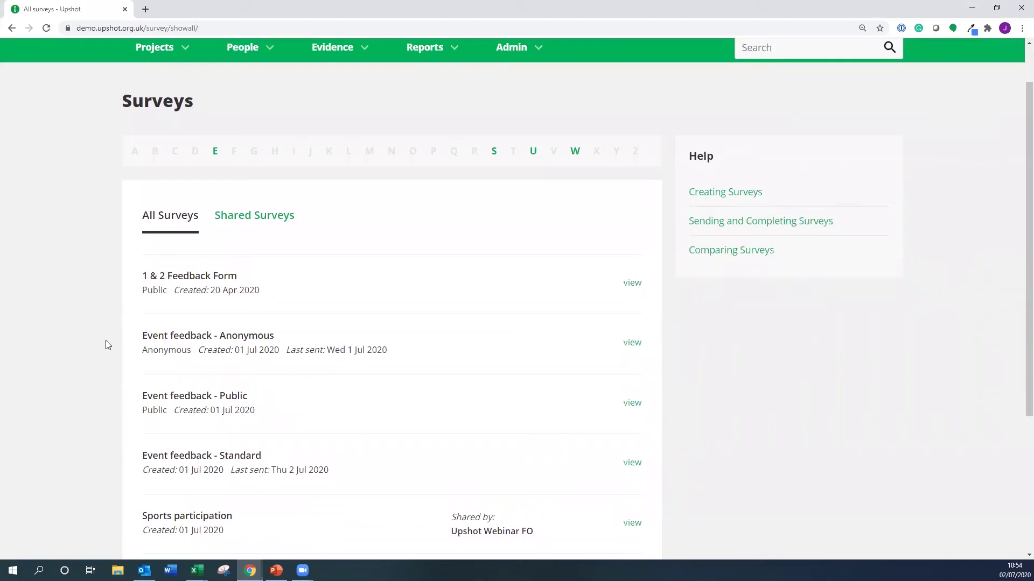
pyautogui.scroll(-4, 108, 344)
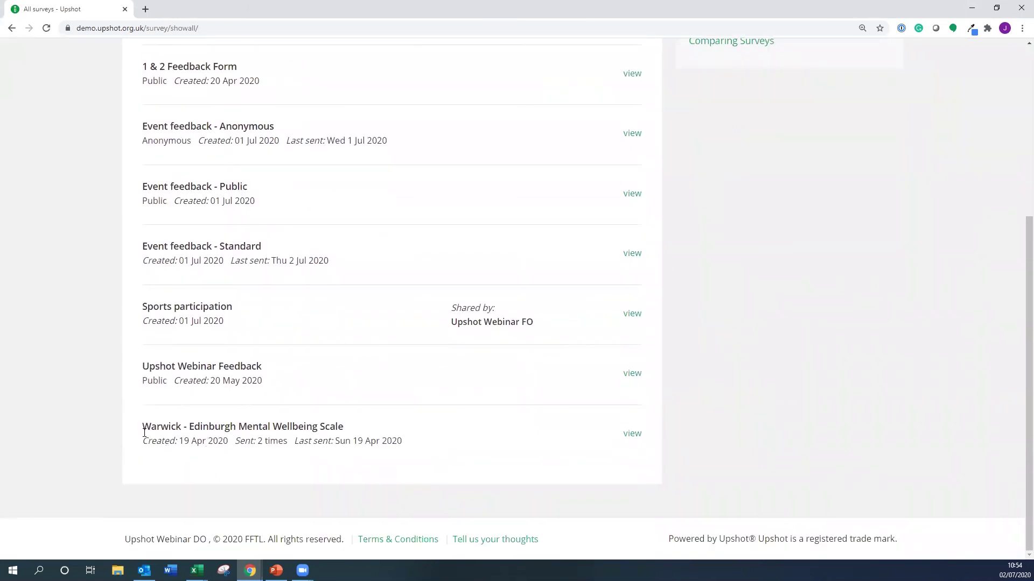
pyautogui.click(632, 439)
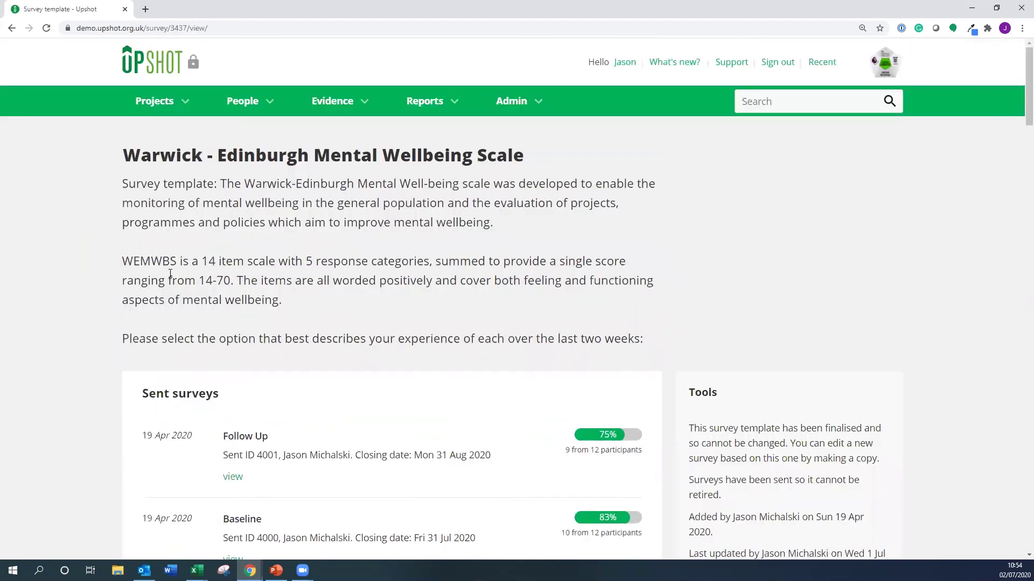
pyautogui.scroll(-2, 141, 268)
pyautogui.scroll(-2, 357, 291)
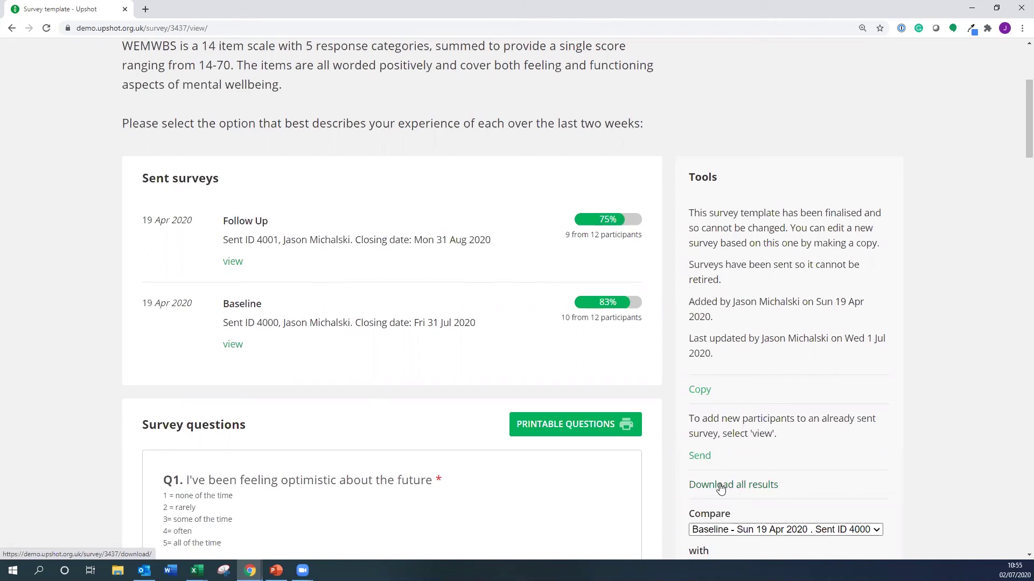
# - Switch to the "WEMWBS survey - Full results" workbook in Excel and examine the first Baseline participant's answers from Q1 to Q7
pyautogui.click(197, 571)
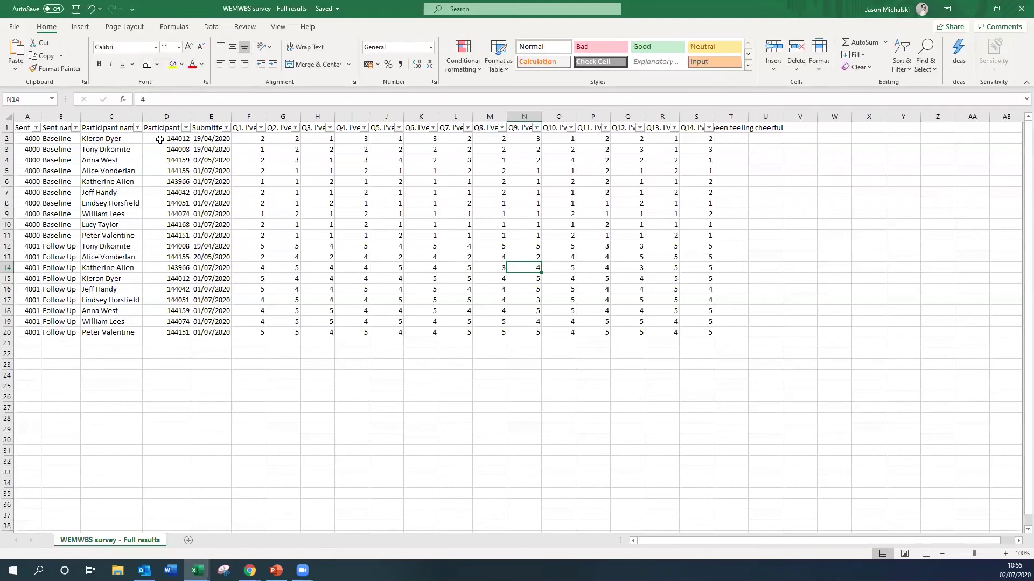
pyautogui.click(258, 139)
pyautogui.click(288, 140)
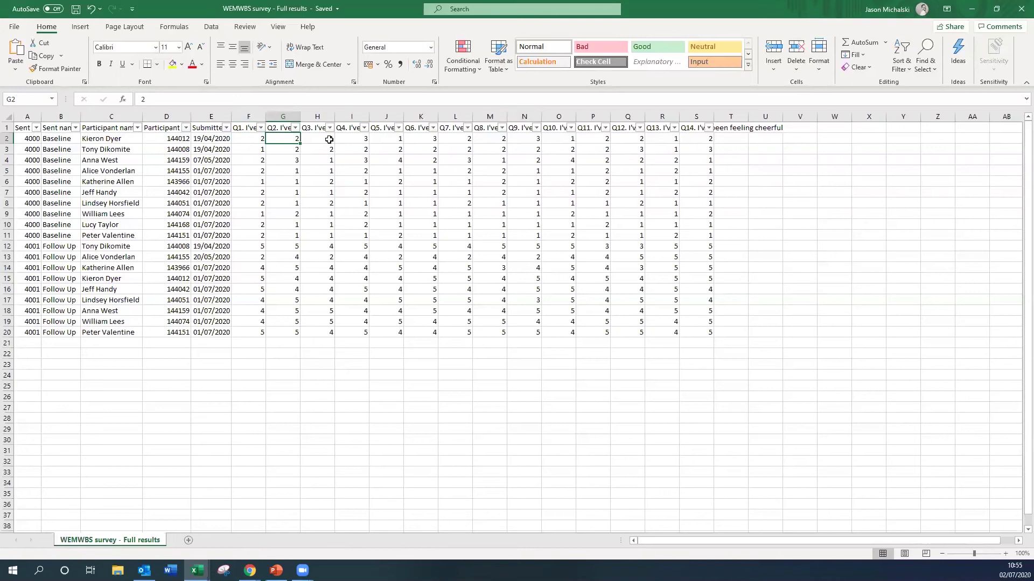
pyautogui.click(329, 140)
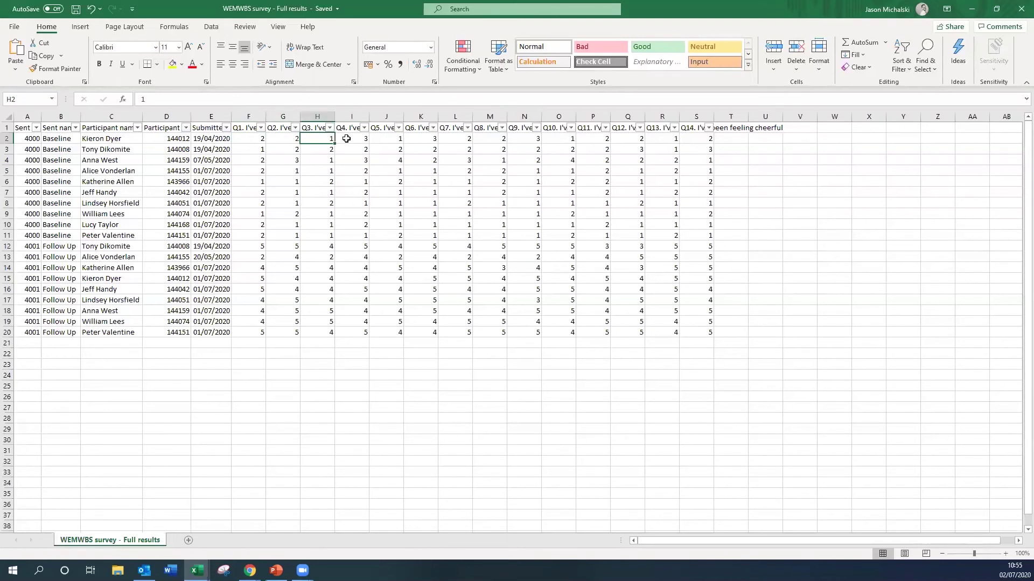
pyautogui.click(364, 139)
pyautogui.click(402, 140)
pyautogui.click(435, 140)
pyautogui.click(468, 140)
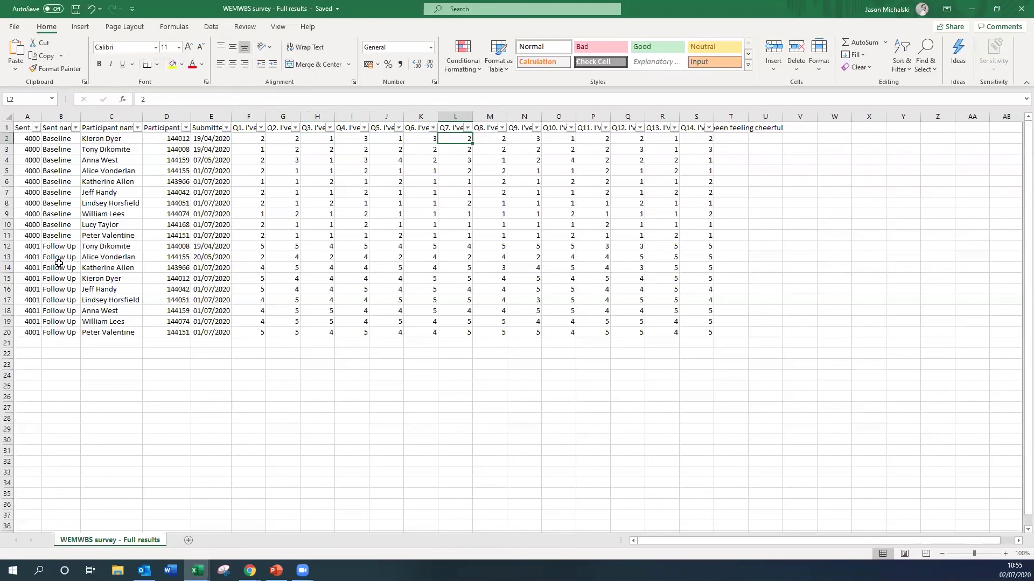
# - Filter the results by participant name to show only one participant's Baseline and Follow Up rows
pyautogui.click(138, 127)
pyautogui.click(61, 242)
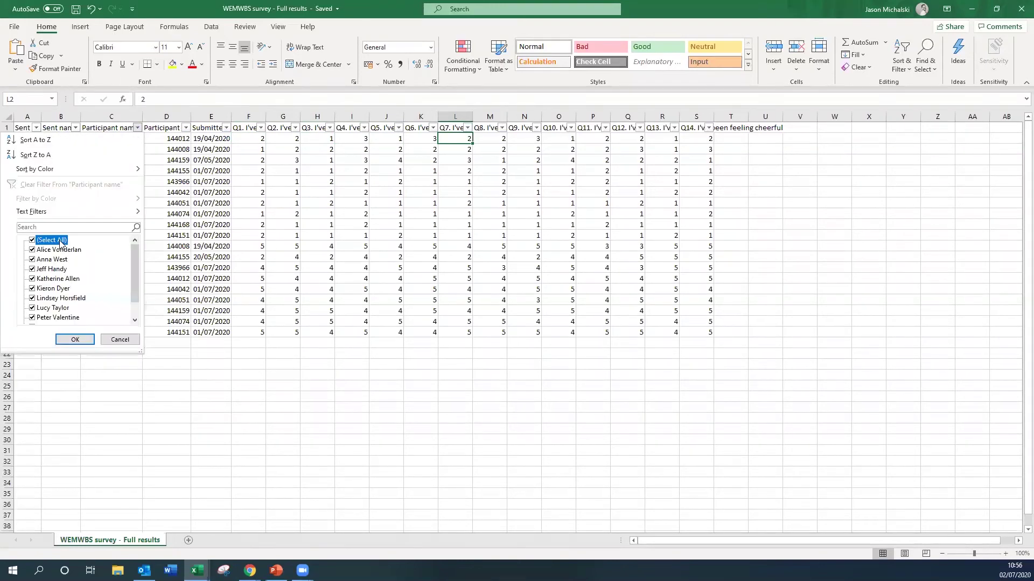
pyautogui.click(72, 279)
pyautogui.click(84, 345)
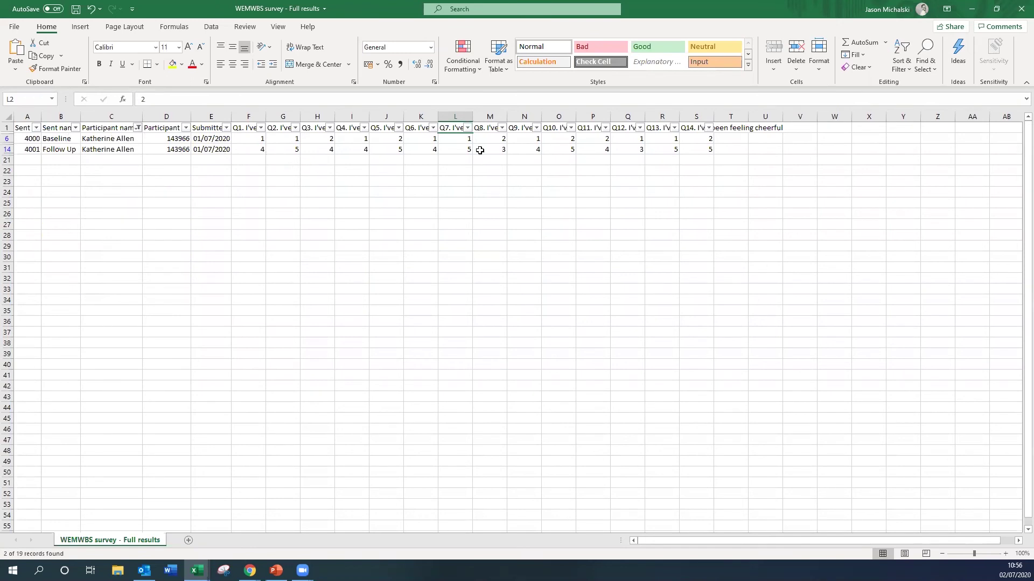
# - Switch back to Upshot in the browser, open the Baseline sent survey and look through its participants' completion statuses
pyautogui.click(972, 9)
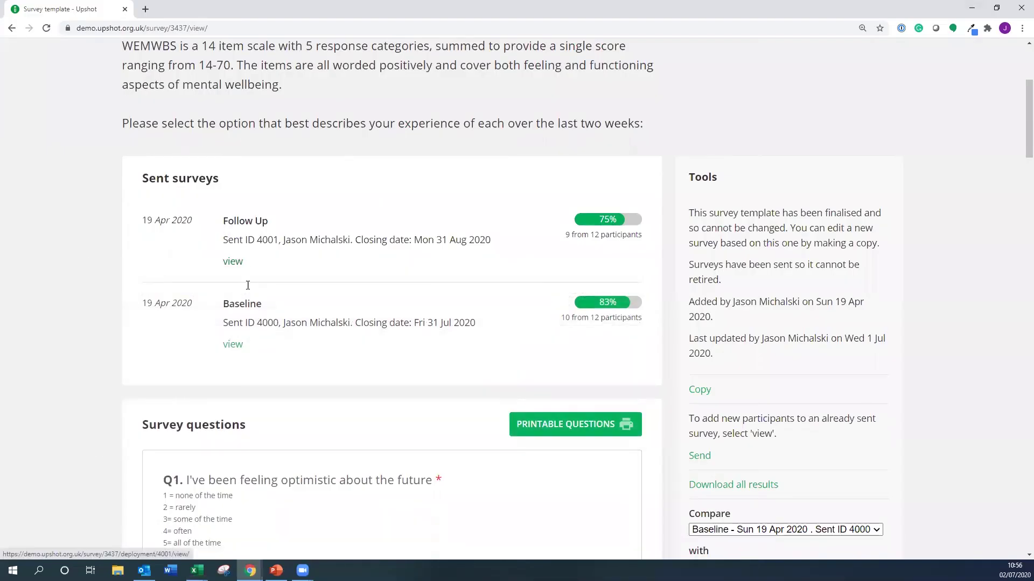
pyautogui.click(236, 349)
pyautogui.scroll(-3, 263, 325)
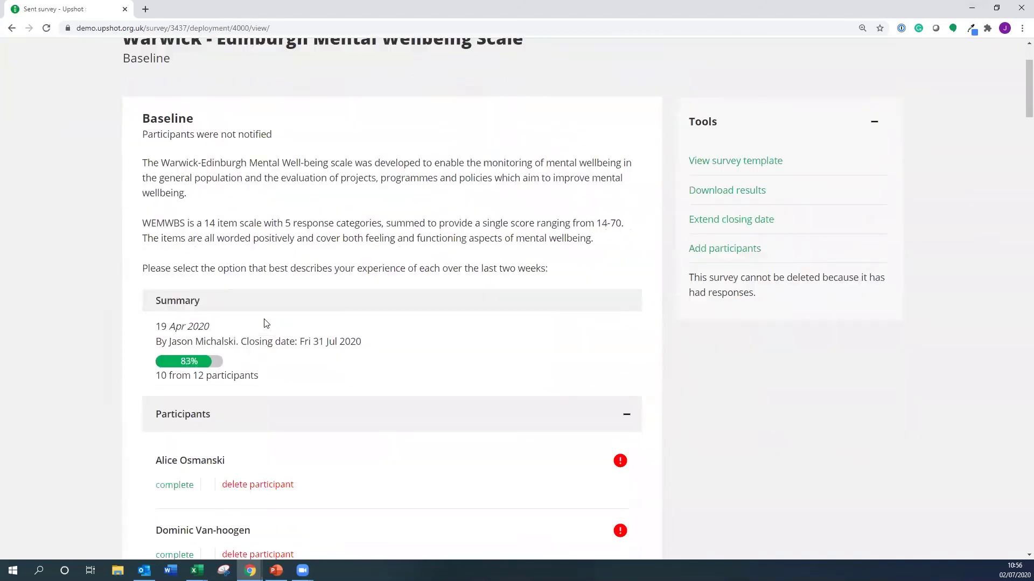
pyautogui.scroll(-2, 265, 323)
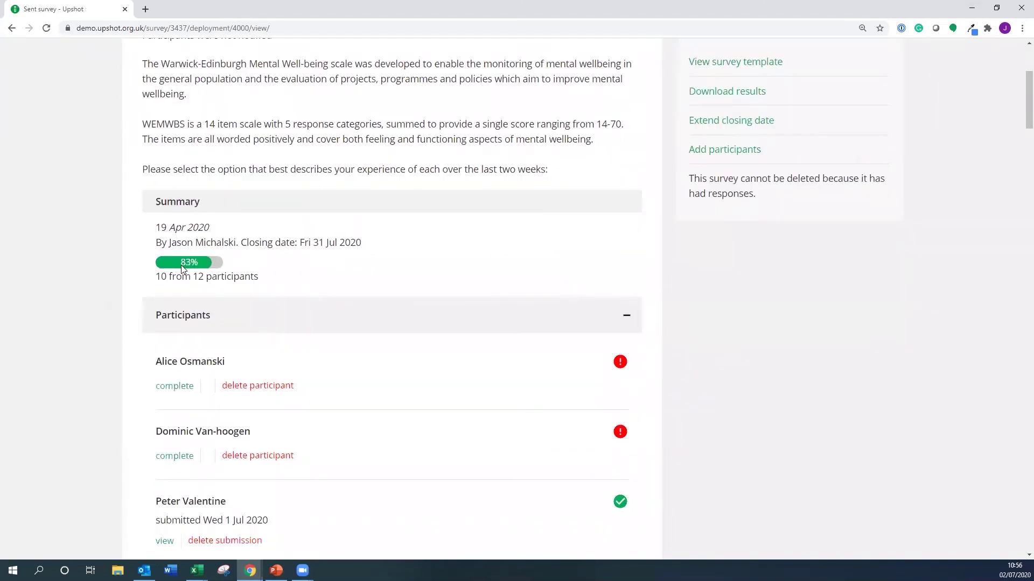
pyautogui.scroll(-4, 183, 282)
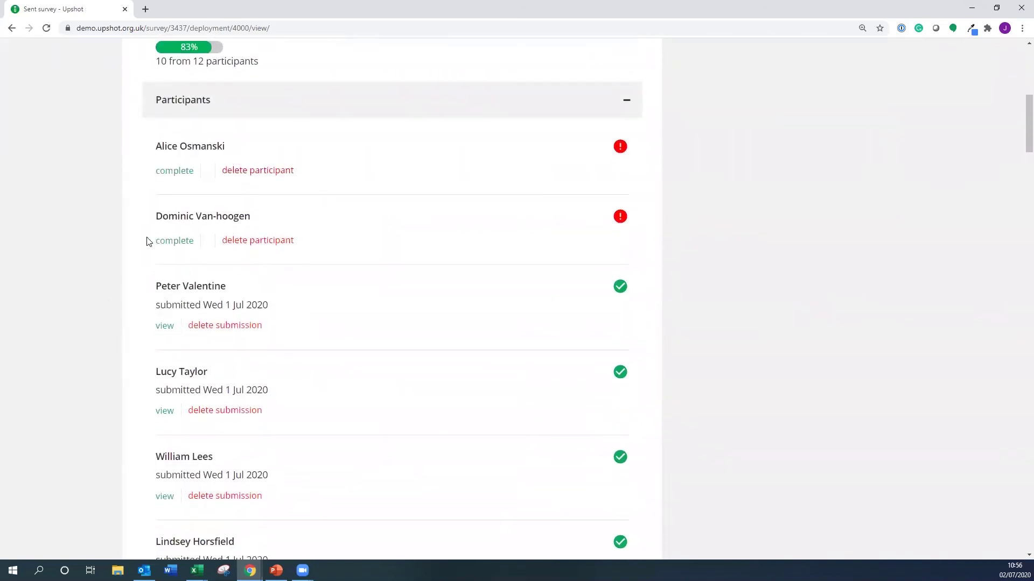
pyautogui.scroll(-5, 104, 231)
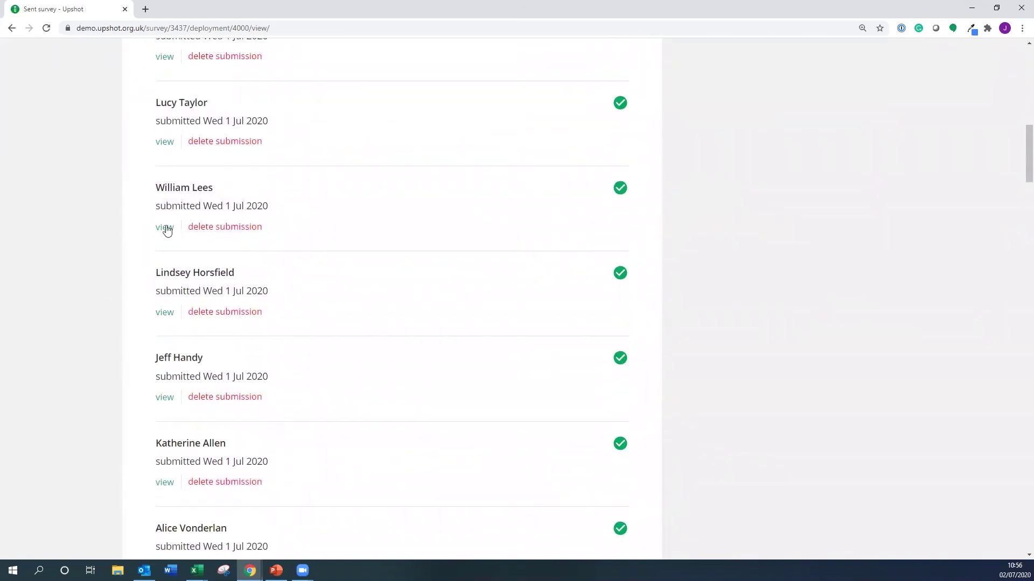
# - Examine the Baseline survey's quantitative response charts for the first questions and check the browser's print option for the page
pyautogui.scroll(-15, 166, 230)
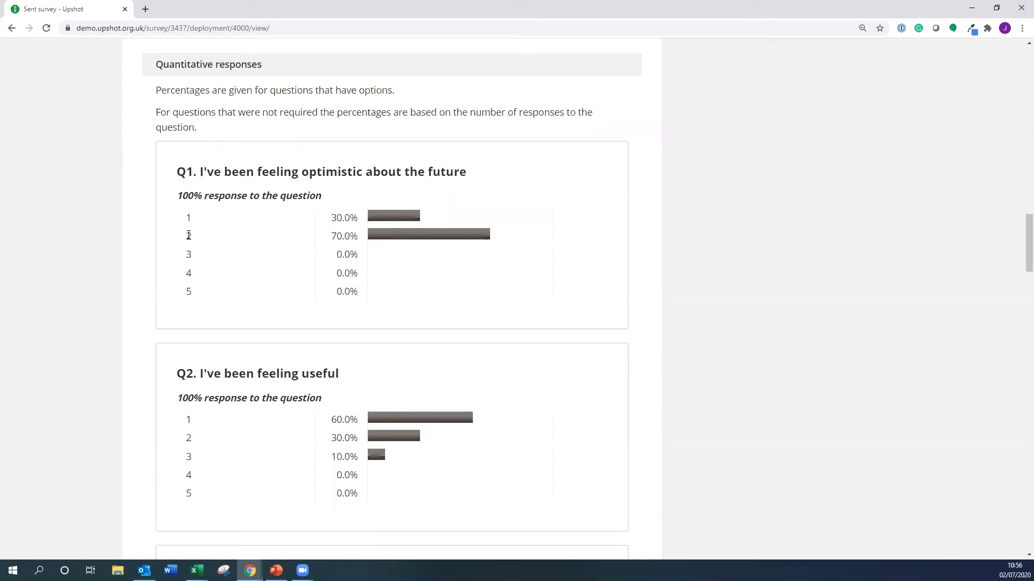
pyautogui.scroll(-5, 124, 217)
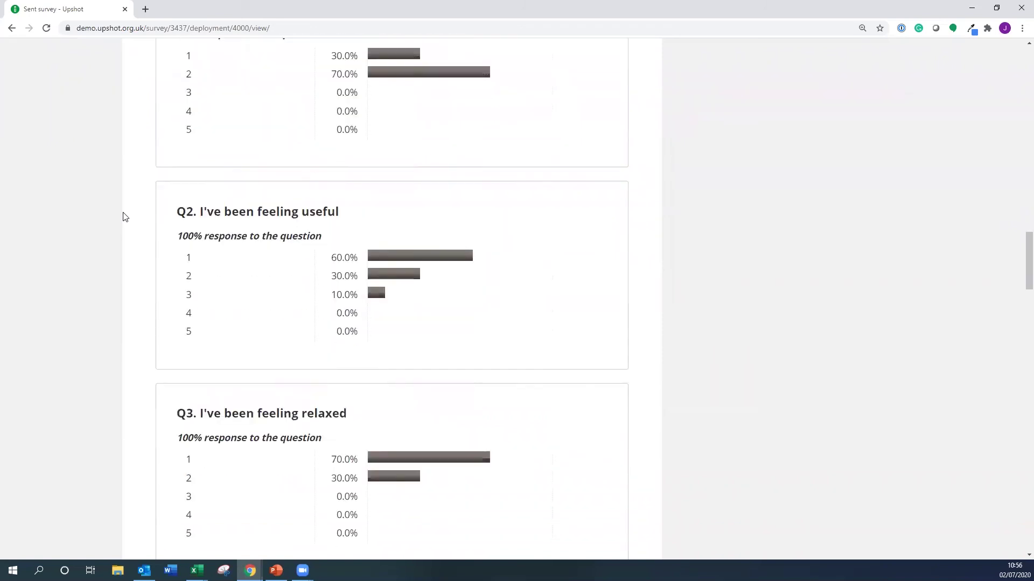
pyautogui.rightClick(433, 206)
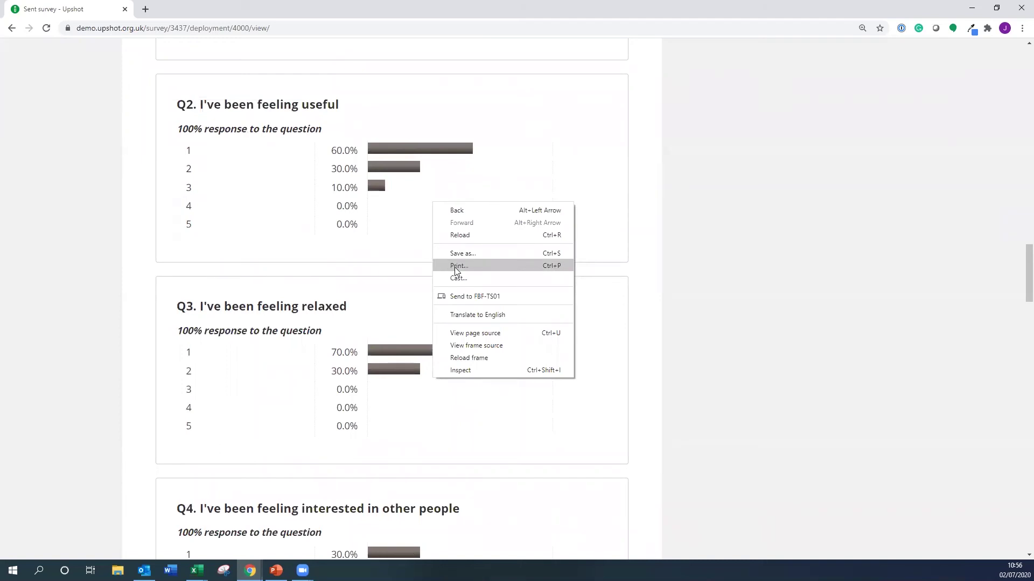
pyautogui.scroll(5, 398, 234)
pyautogui.scroll(9, 400, 235)
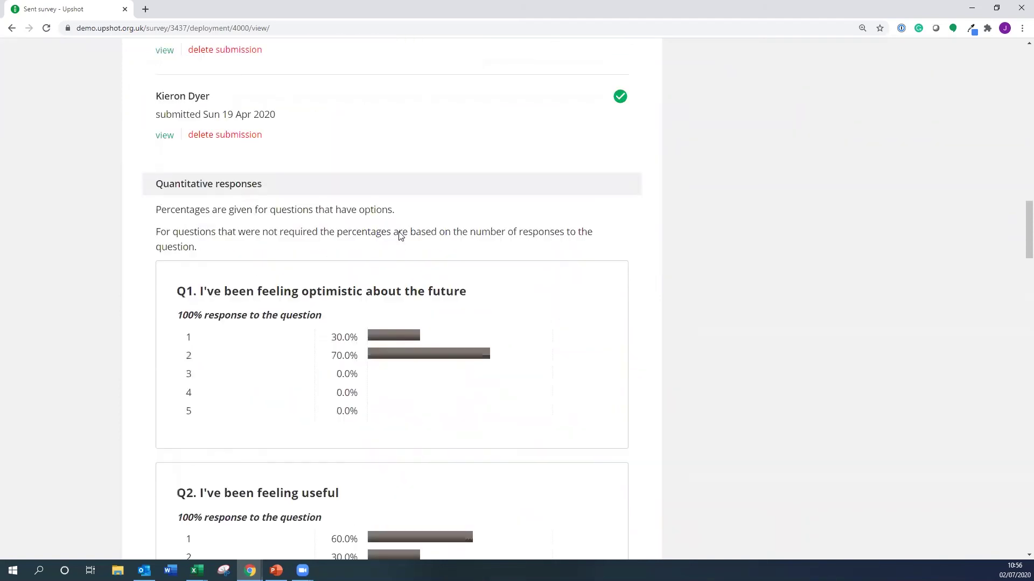
# - View the tools available on the Baseline summary, including the results download, and return to the survey template
pyautogui.scroll(12, 400, 234)
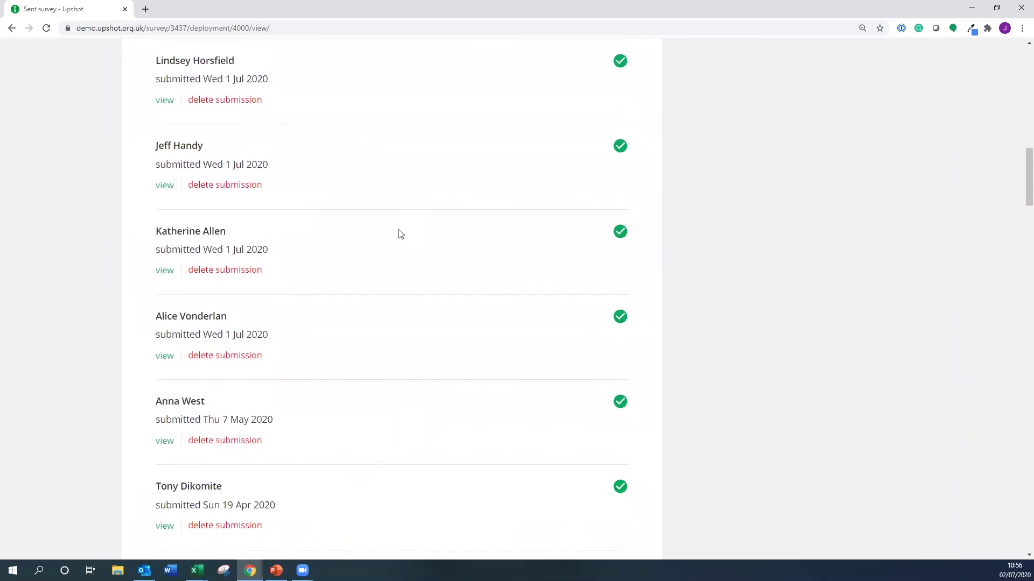
pyautogui.scroll(5, 400, 234)
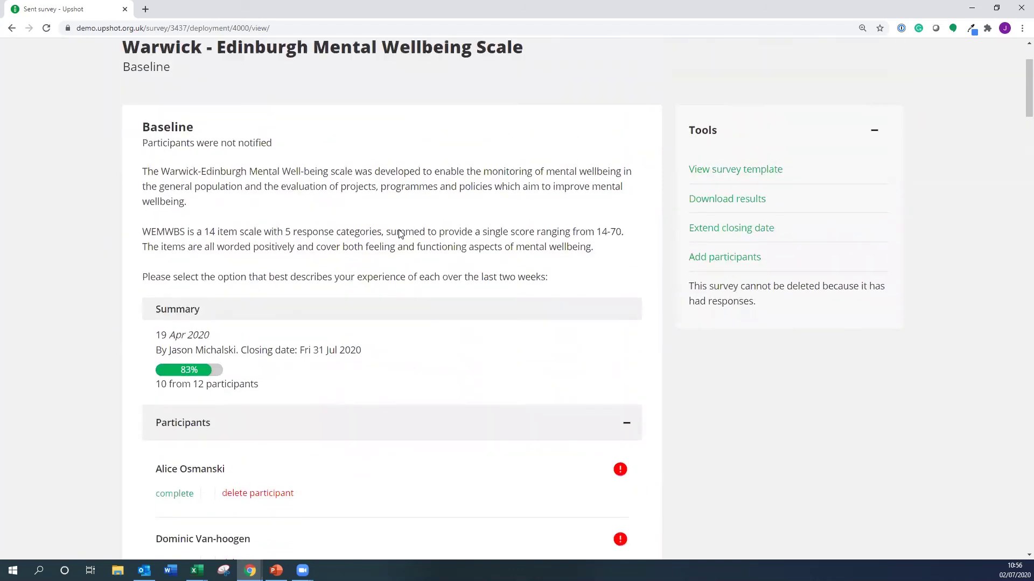
pyautogui.scroll(1, 511, 243)
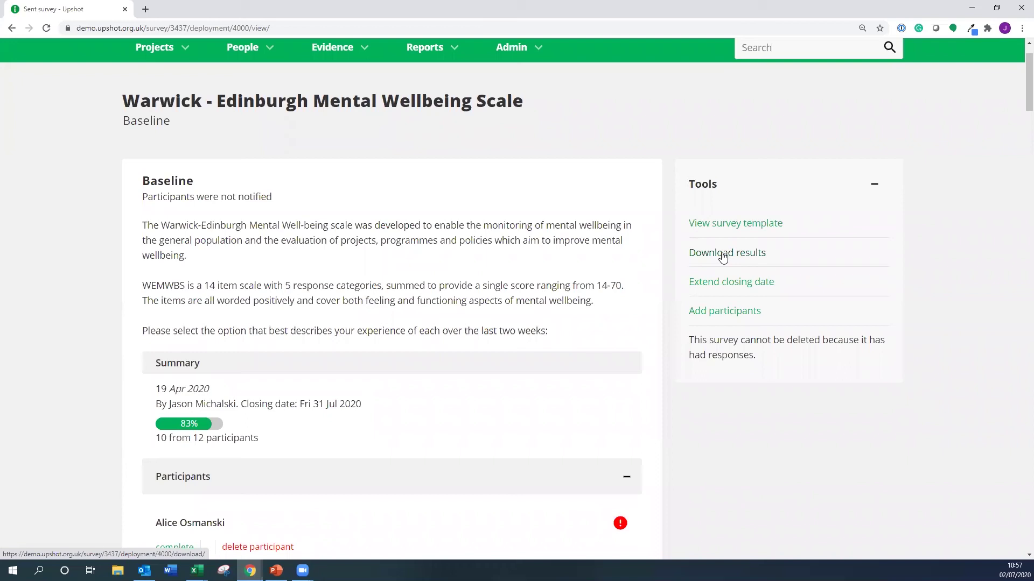
pyautogui.click(11, 28)
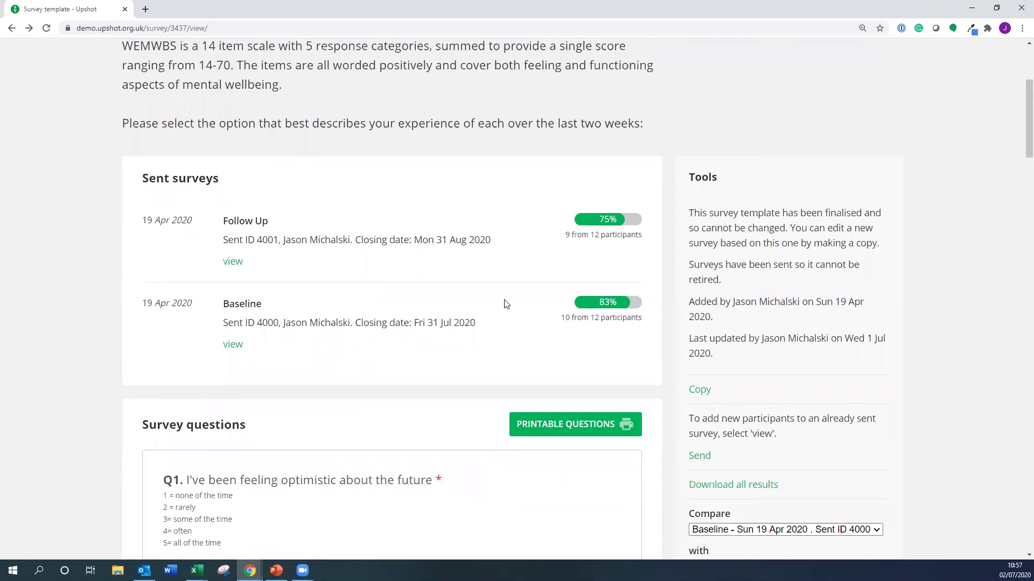
# - Look over the template's comparison options and first survey questions, highlighting the required-answer asterisk on Q1
pyautogui.scroll(-2, 671, 303)
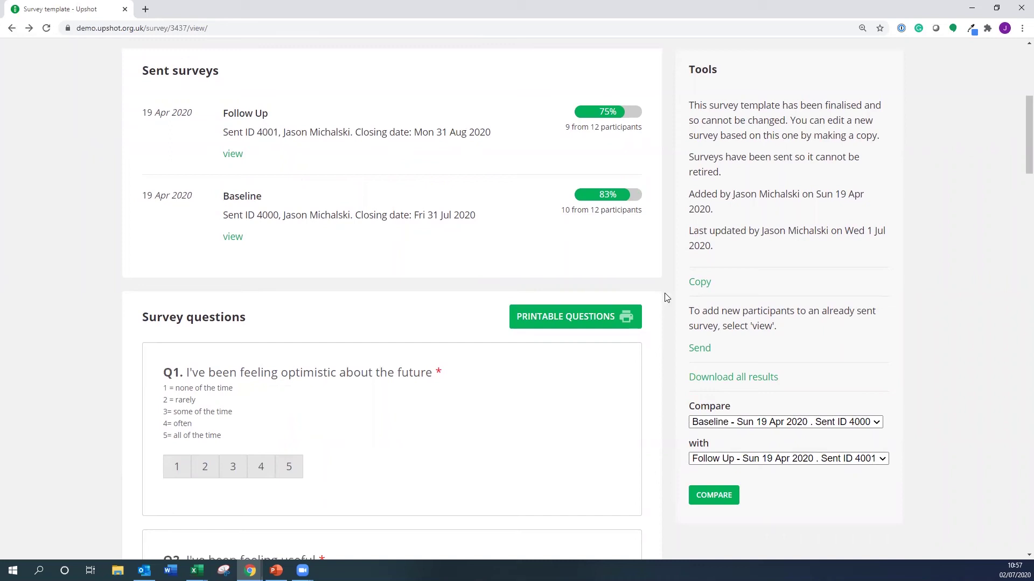
pyautogui.scroll(-3, 666, 298)
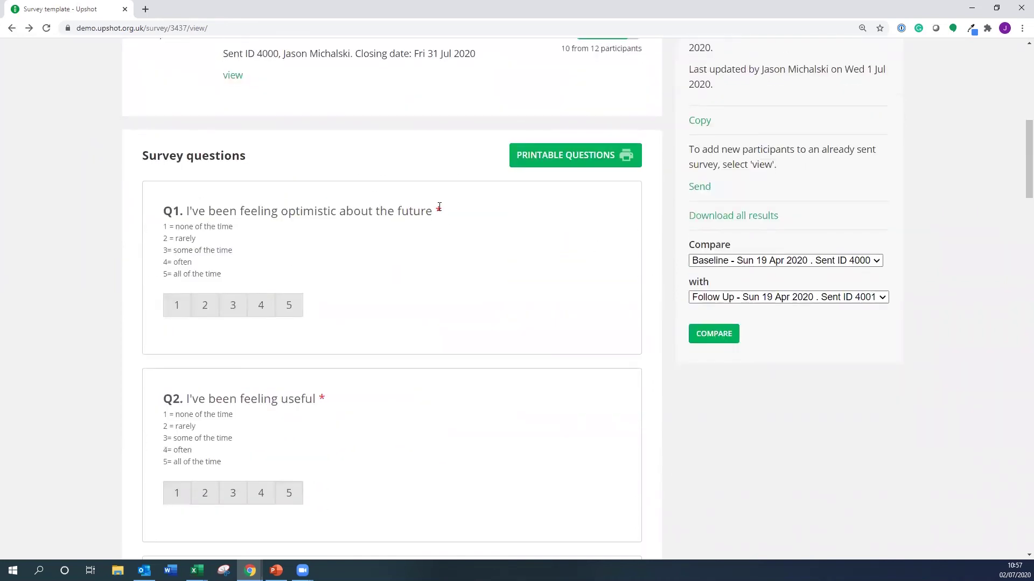
pyautogui.doubleClick(439, 208)
pyautogui.scroll(4, 677, 262)
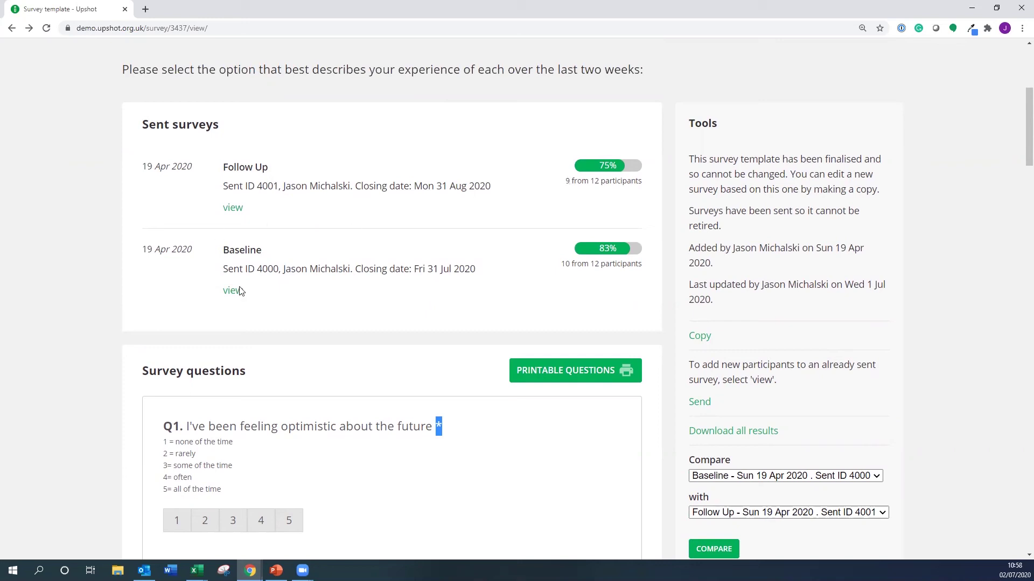
# - Compare the Baseline survey with the Follow Up survey and examine the comparison summary for Q1
pyautogui.scroll(-2, 676, 283)
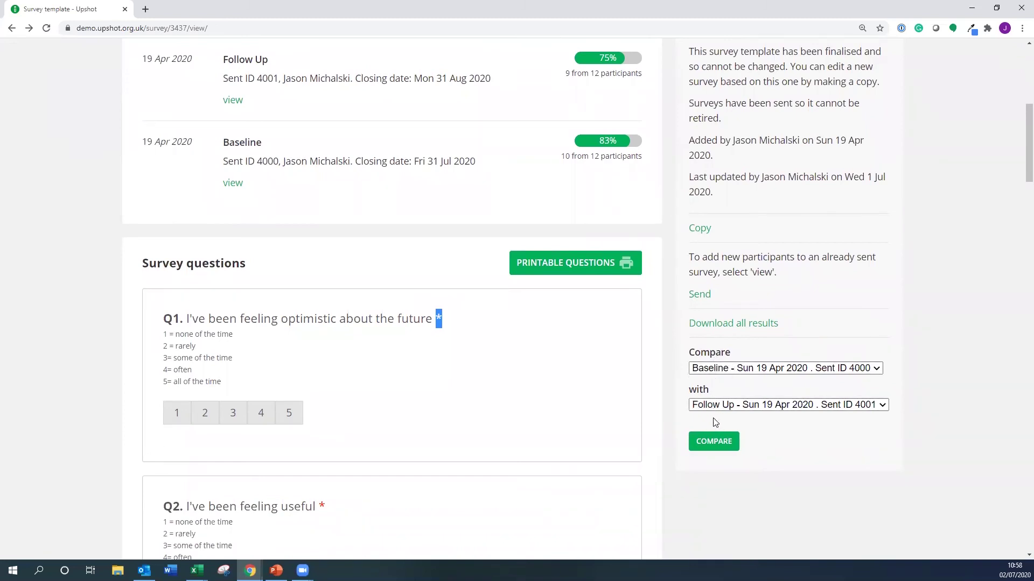
pyautogui.click(716, 440)
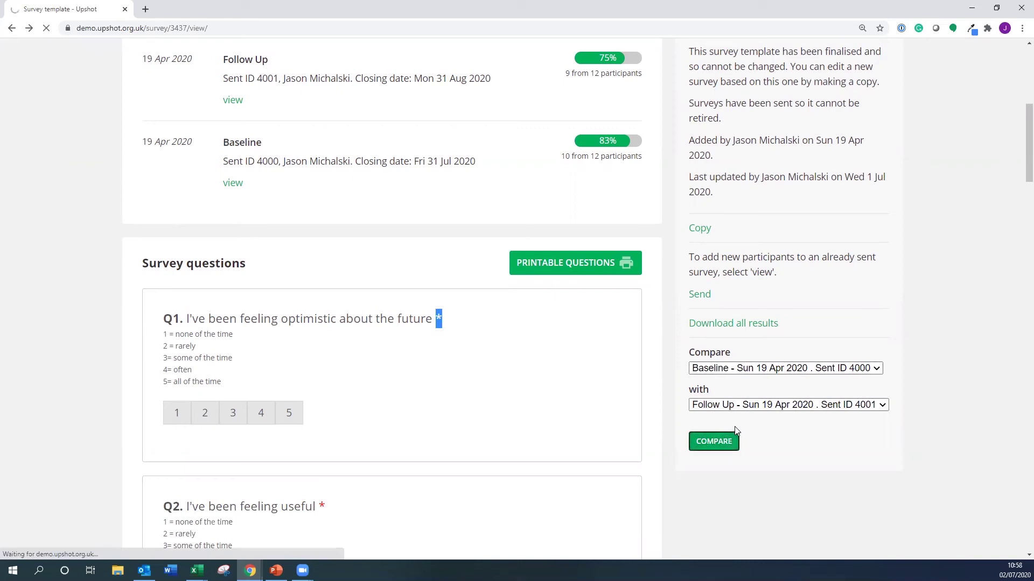
pyautogui.scroll(-1, 594, 347)
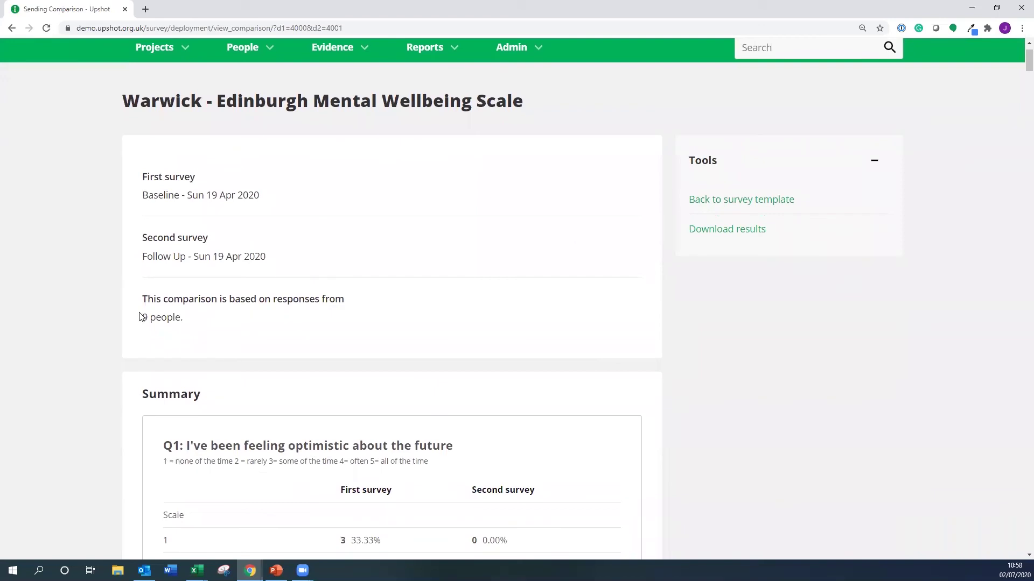
pyautogui.scroll(-5, 138, 317)
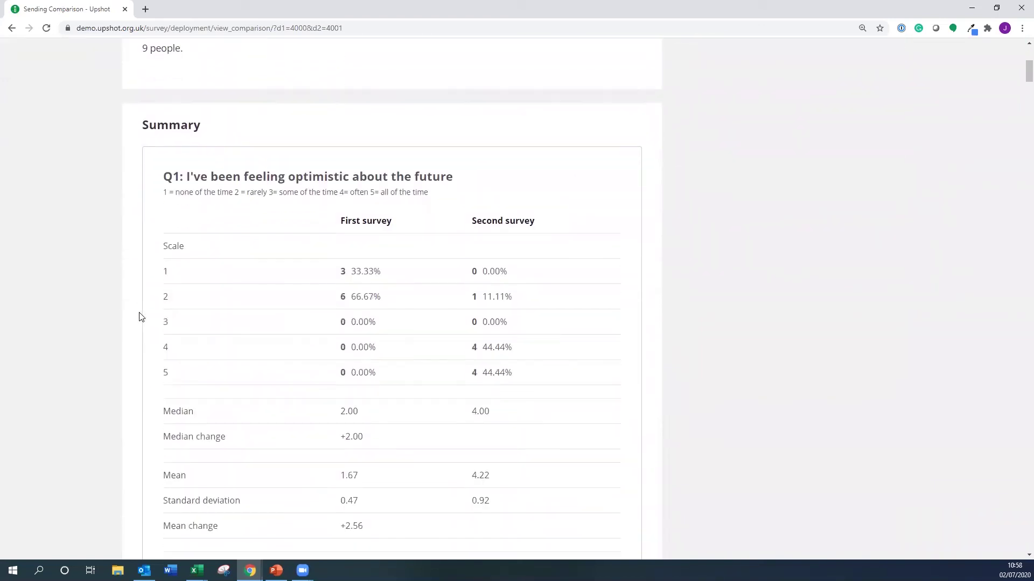
pyautogui.scroll(-1, 140, 316)
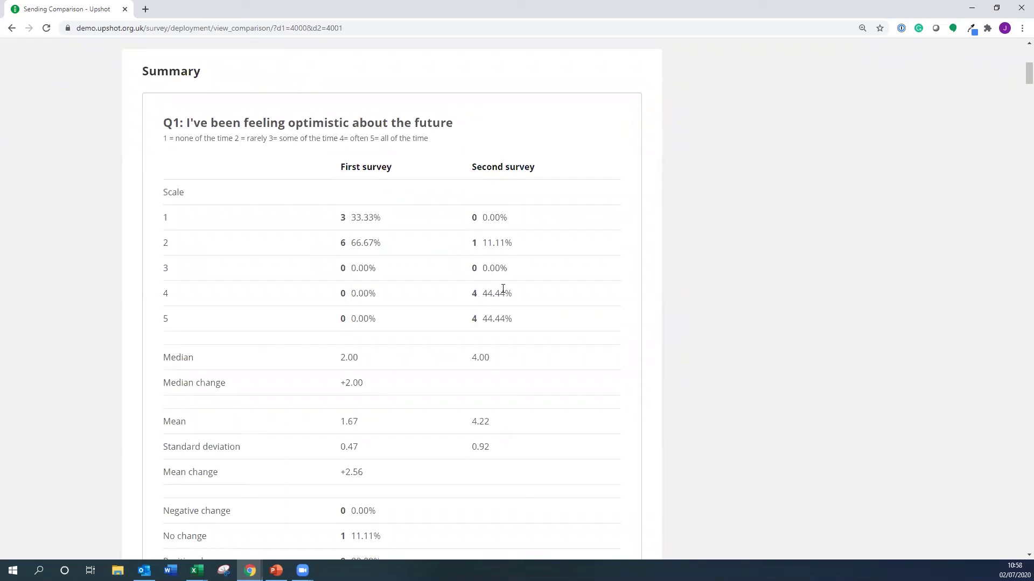
# - Examine the comparison's median, mean, standard deviation and change figures for Q1 and Q2
pyautogui.scroll(-2, 491, 298)
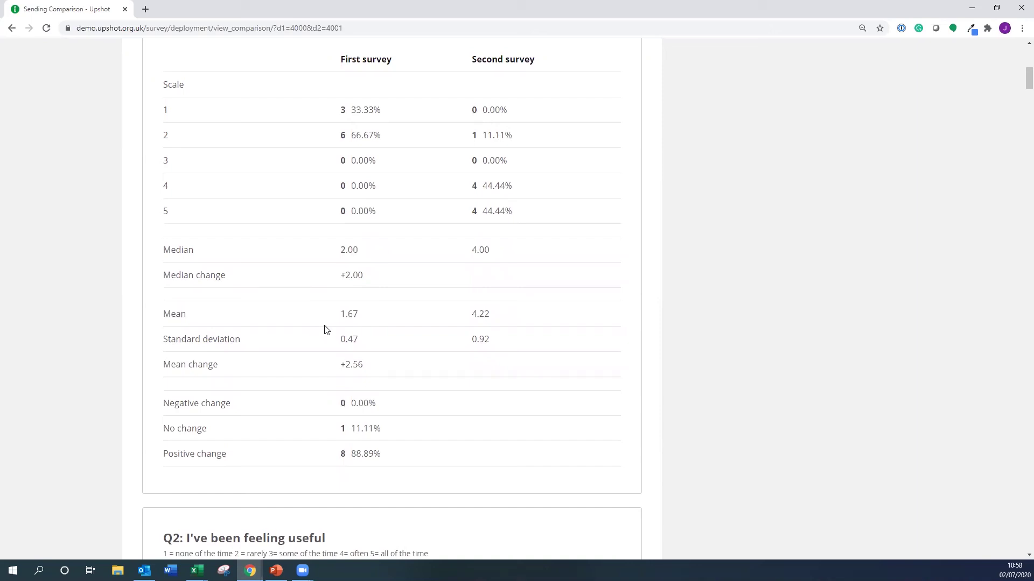
pyautogui.scroll(-1, 325, 329)
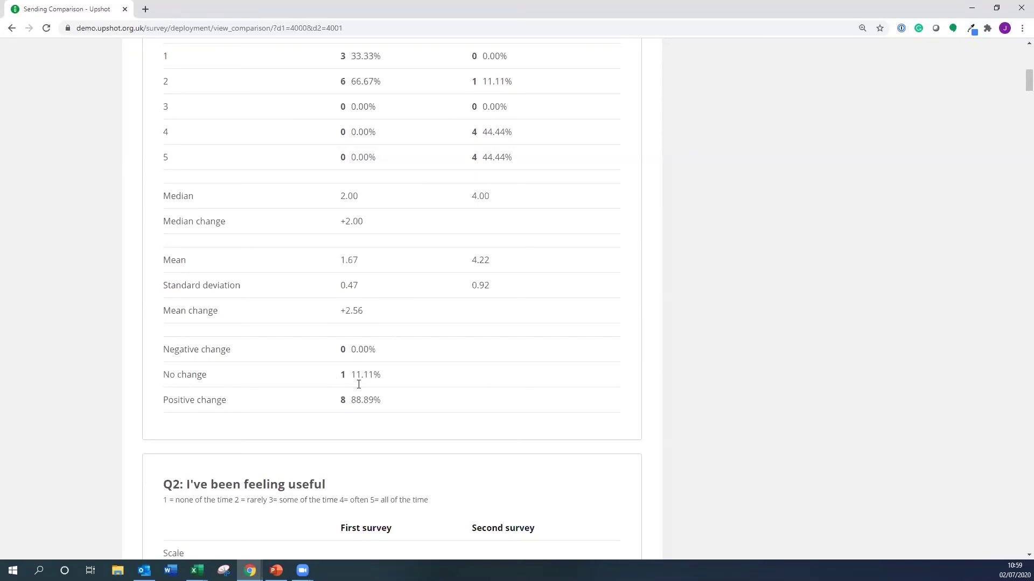
pyautogui.scroll(2, 393, 353)
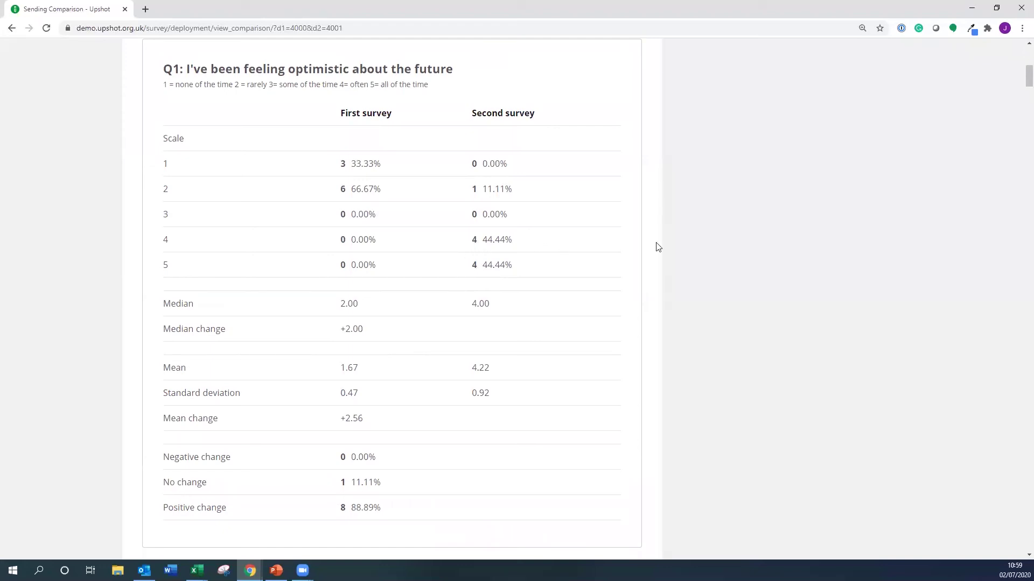
pyautogui.scroll(-7, 669, 246)
pyautogui.scroll(-6, 669, 246)
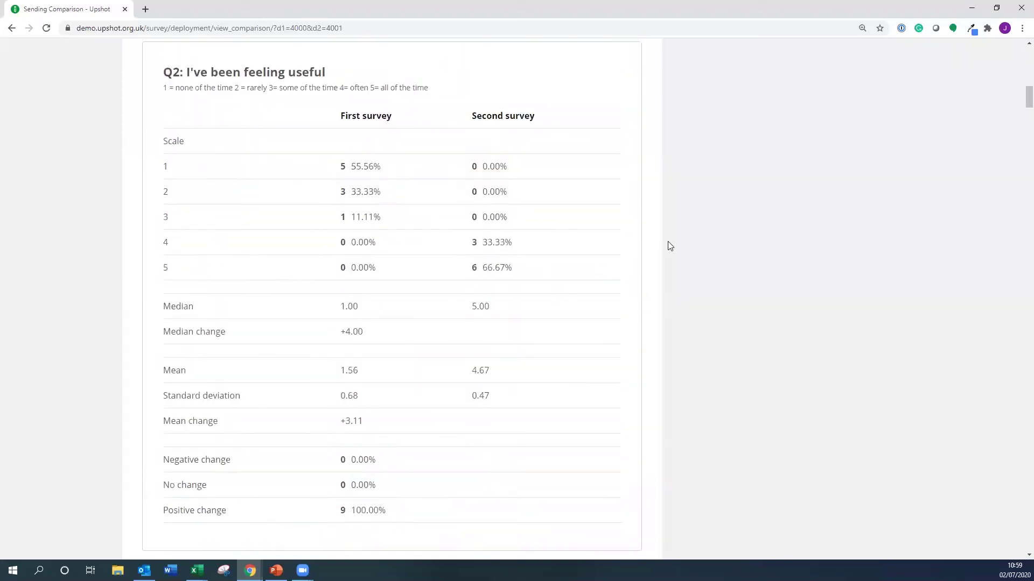
# - Look through the remaining question comparisons and the individual respondents' answers, and return to the comparison page's tools
pyautogui.moveTo(1019, 110); pyautogui.dragTo(1001, 274)
pyautogui.scroll(-20, 997, 280)
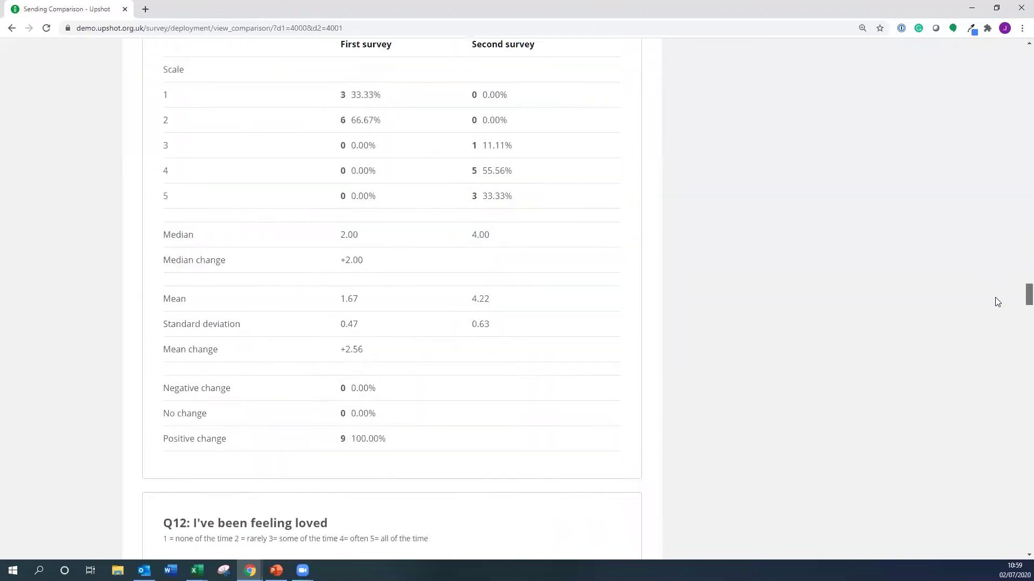
pyautogui.scroll(-20, 807, 246)
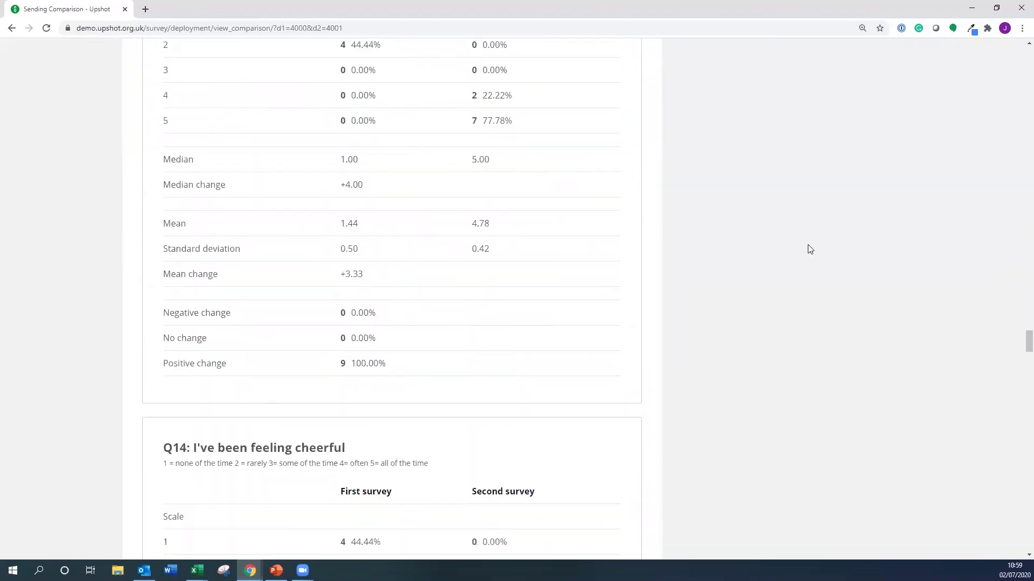
pyautogui.scroll(-9, 807, 245)
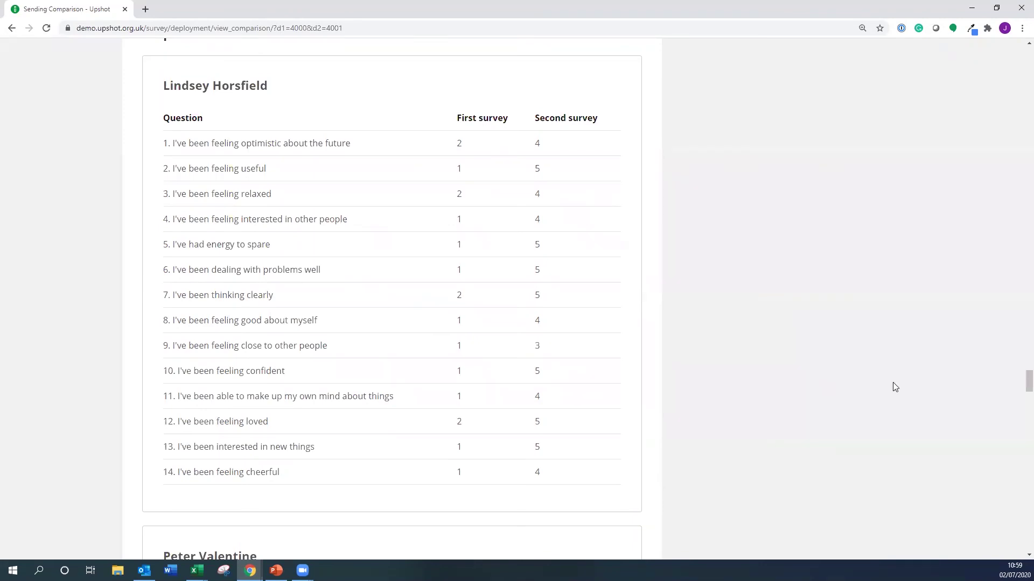
pyautogui.moveTo(1019, 382); pyautogui.dragTo(1018, 52)
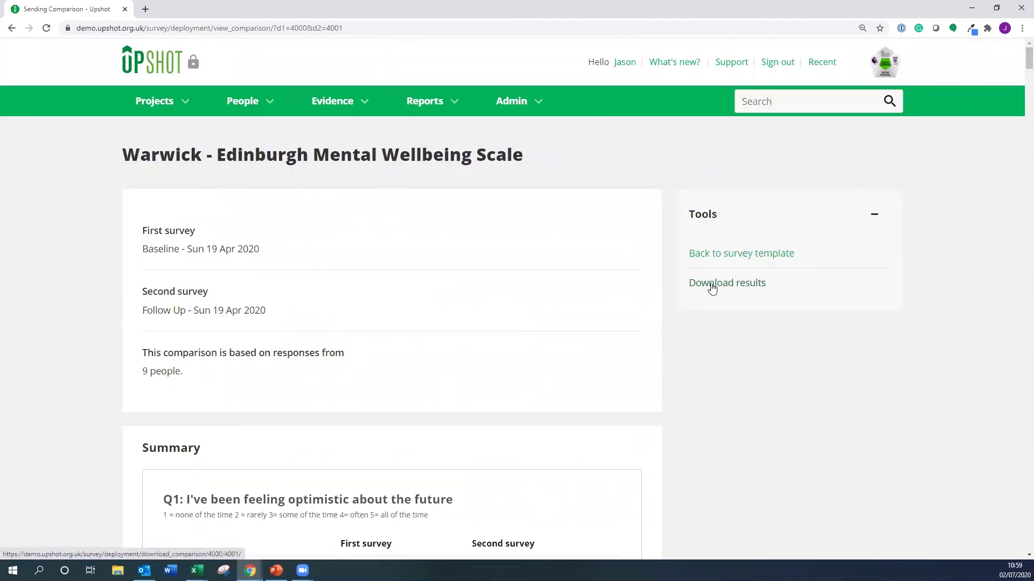
# - Switch to the WEMWBS - Comparison results workbook in Excel, maximise it and go to its first rows
pyautogui.click(197, 571)
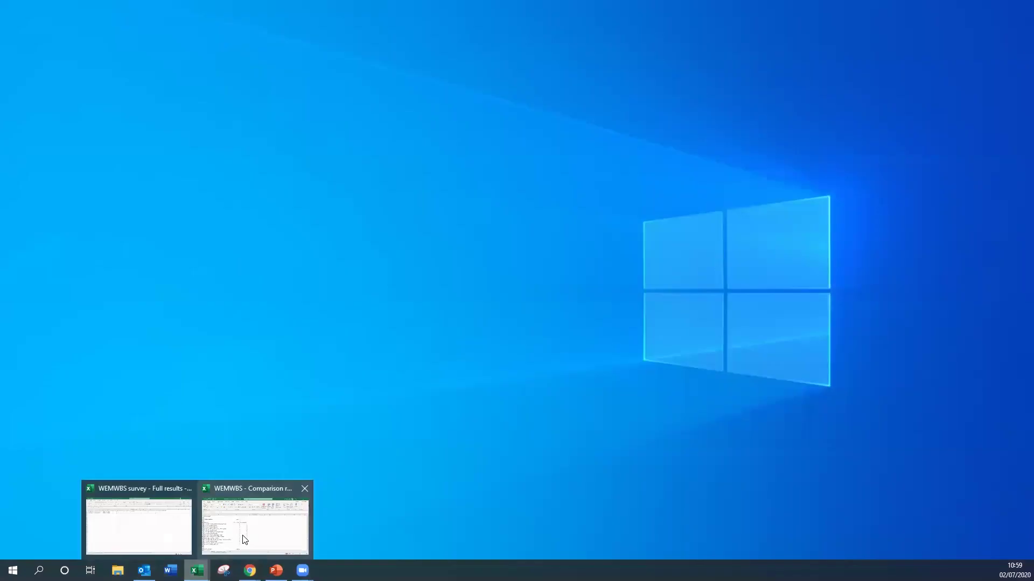
pyautogui.click(244, 540)
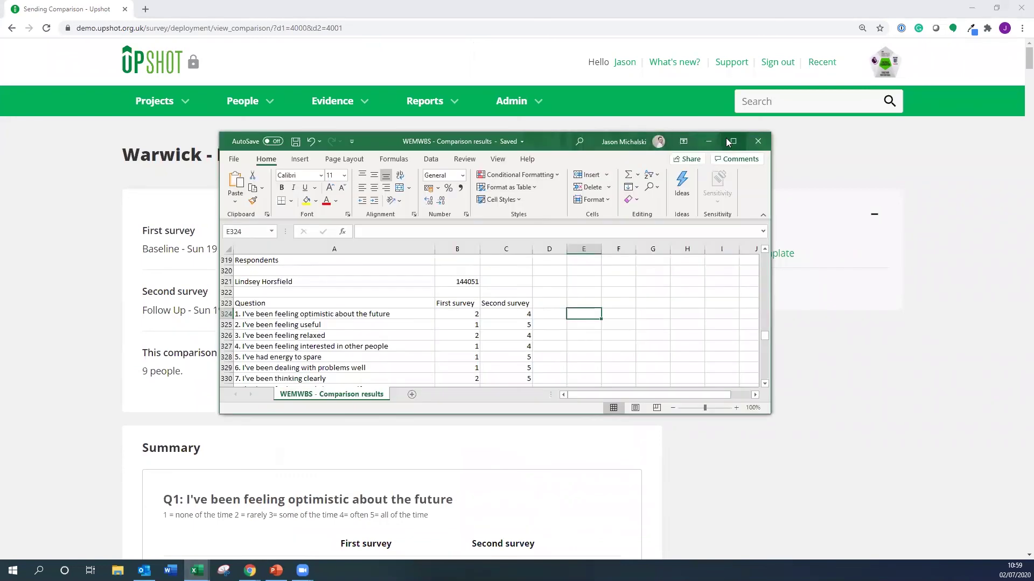
pyautogui.press('super+Up')
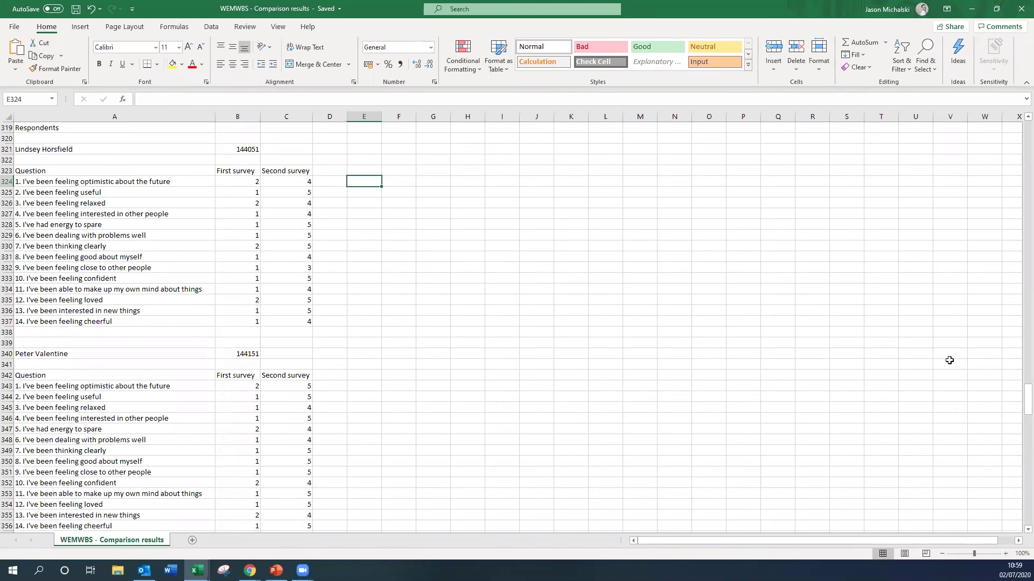
pyautogui.moveTo(1028, 398); pyautogui.dragTo(1020, 133)
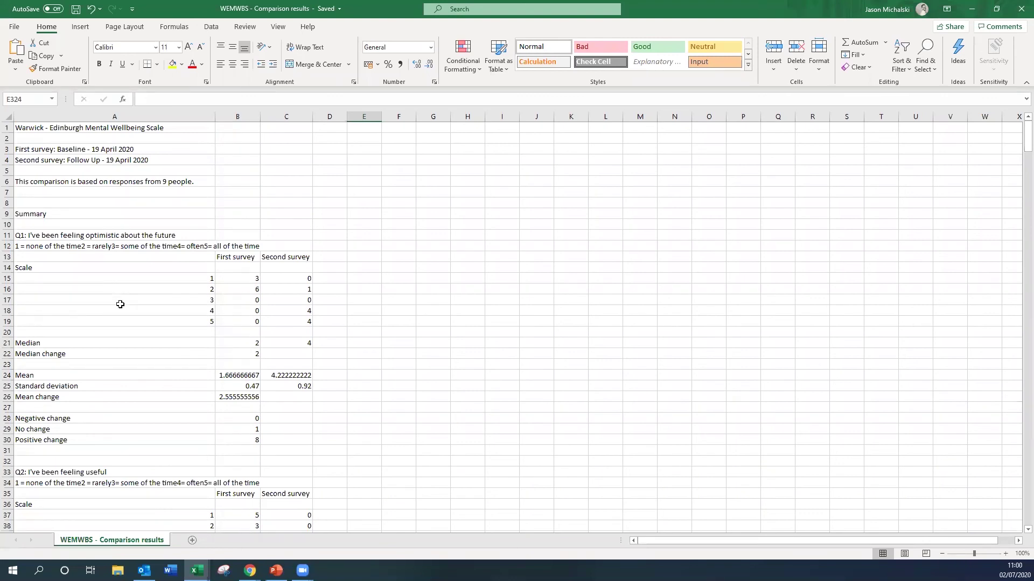
# - Review the exported question summaries in the workbook down to the Respondents section
pyautogui.scroll(-2, 120, 304)
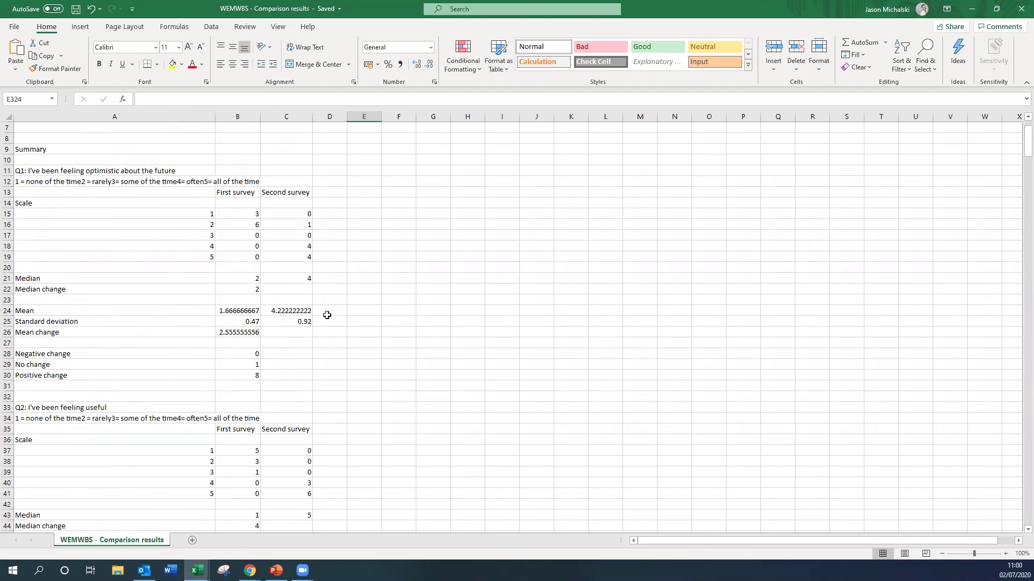
pyautogui.scroll(-13, 327, 297)
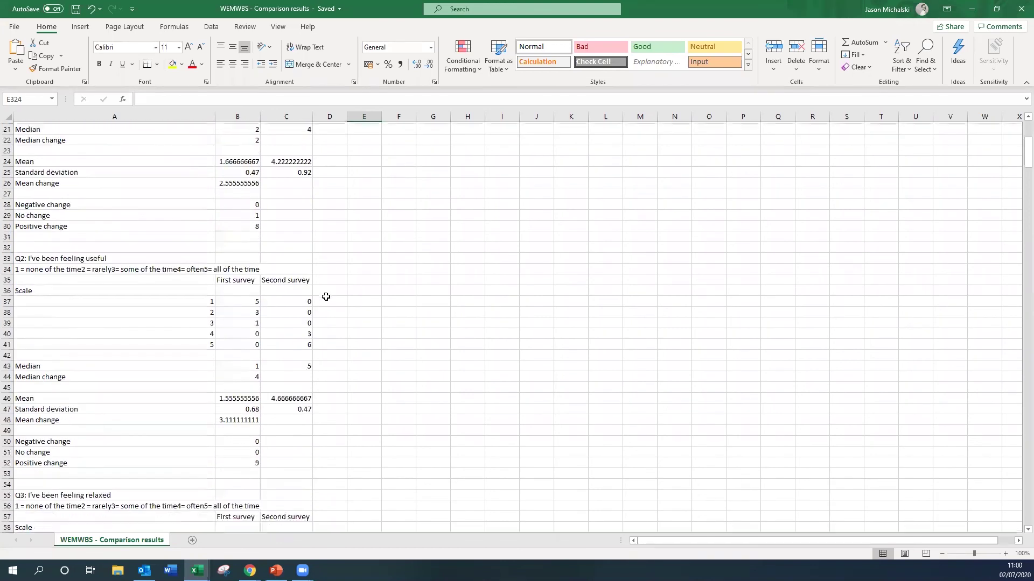
pyautogui.scroll(-1, 434, 295)
pyautogui.moveTo(1019, 175); pyautogui.dragTo(1018, 388)
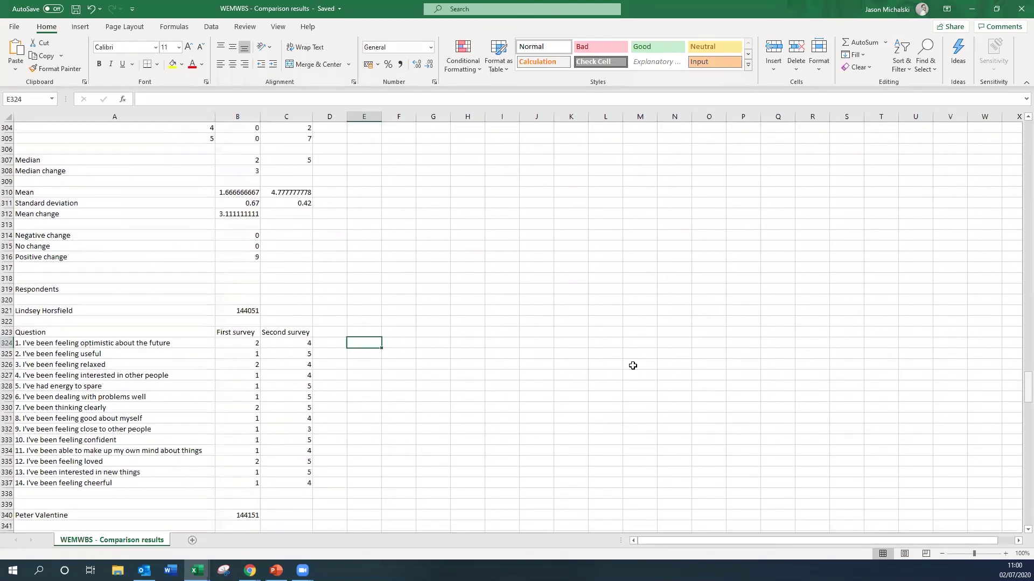
# - Insert a radar chart of the first respondent's First survey and Second survey answers from A323:C337 and enlarge it
pyautogui.scroll(-1, 137, 270)
pyautogui.scroll(-1, 137, 271)
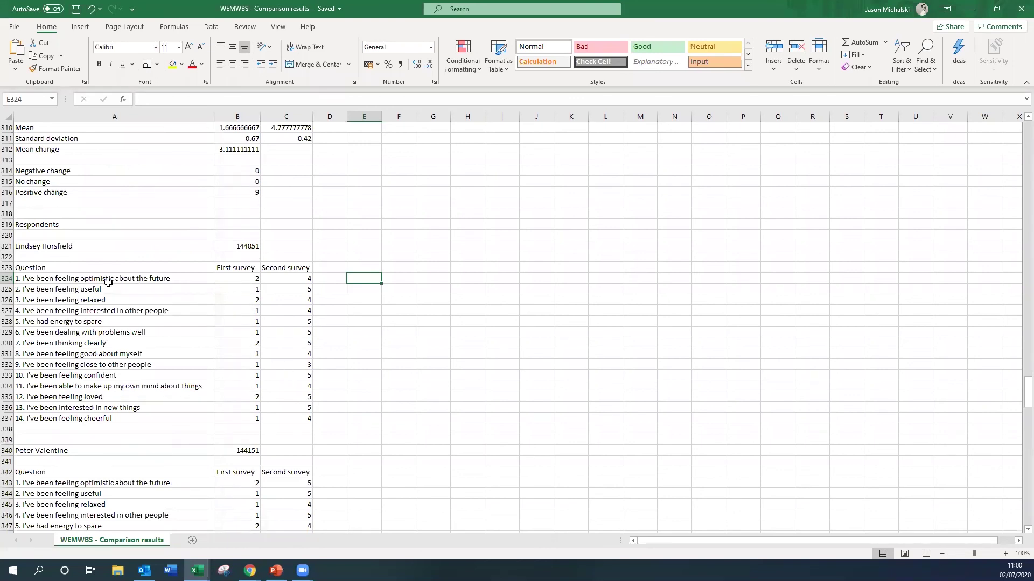
pyautogui.click(81, 270)
pyautogui.click(67, 247)
pyautogui.moveTo(65, 266); pyautogui.dragTo(292, 418)
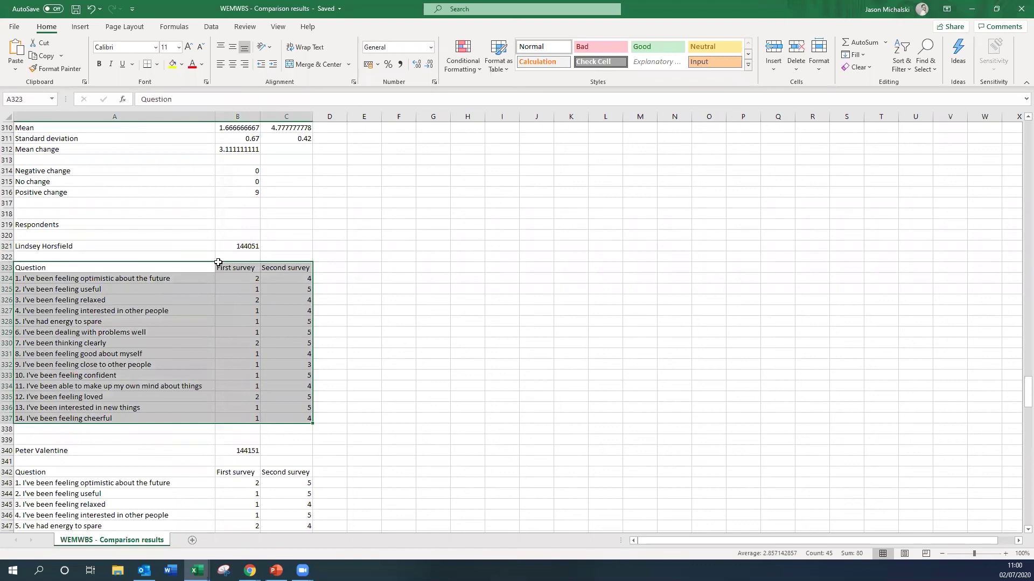
pyautogui.click(80, 28)
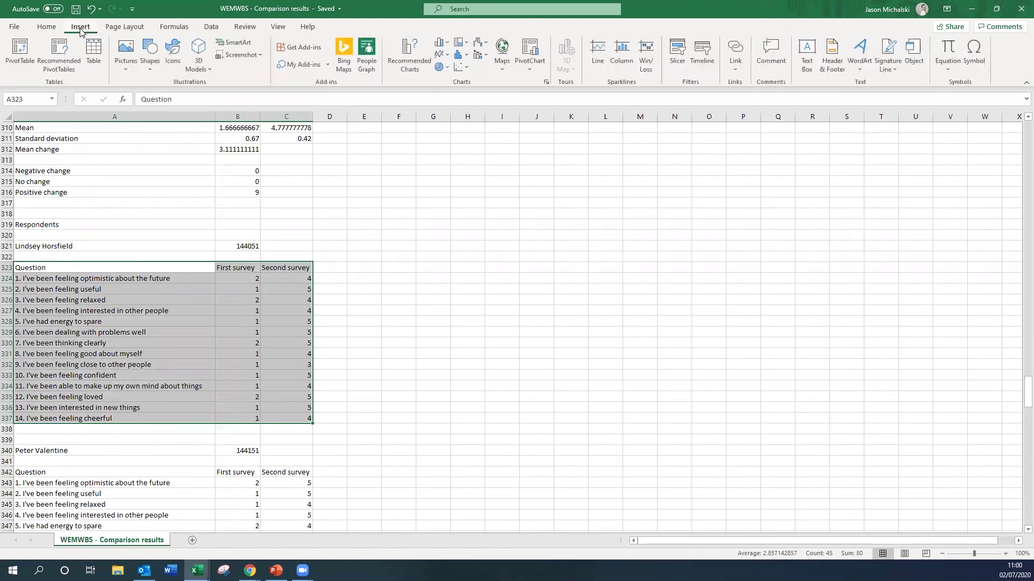
pyautogui.click(478, 43)
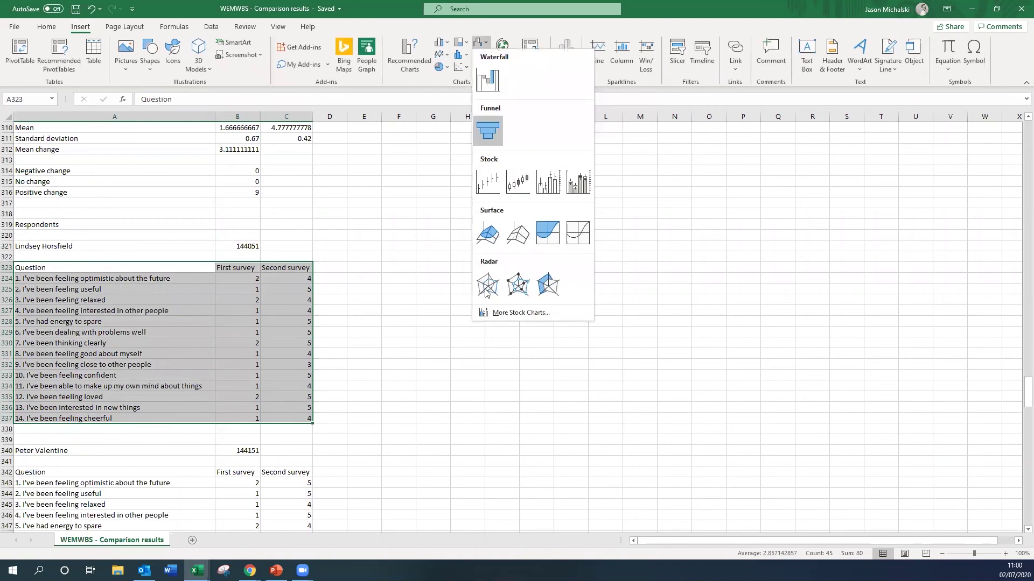
pyautogui.click(486, 282)
pyautogui.moveTo(646, 404); pyautogui.dragTo(789, 475)
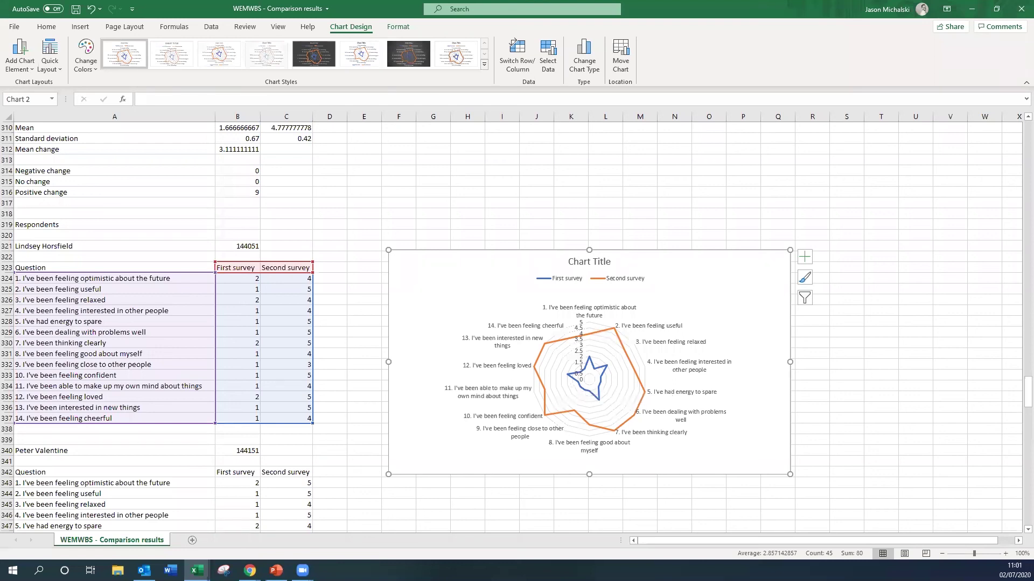
# - Switch back to Upshot in Chrome, return to the home page and look through the list of all surveys
pyautogui.click(250, 571)
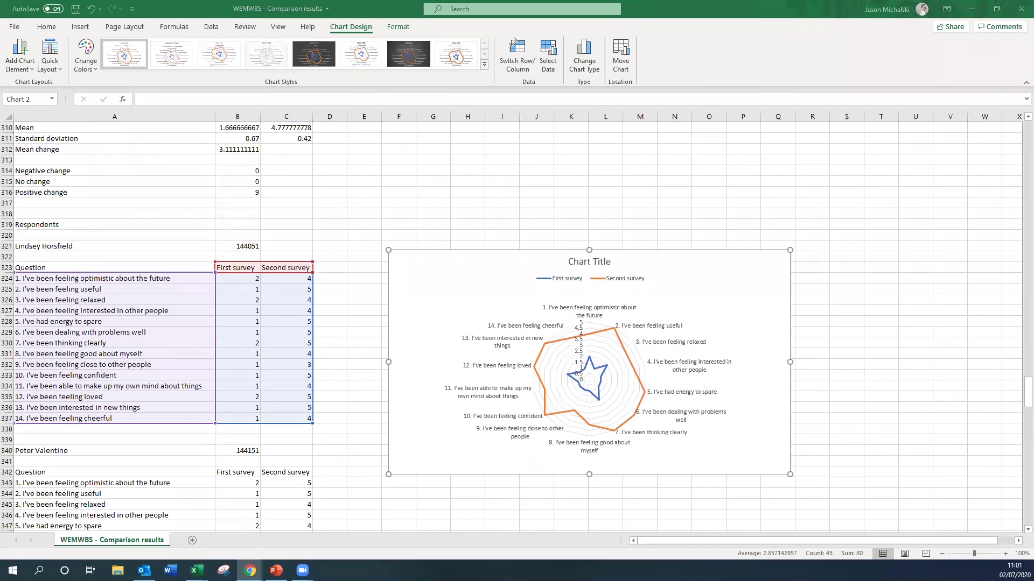
pyautogui.click(972, 9)
pyautogui.click(152, 62)
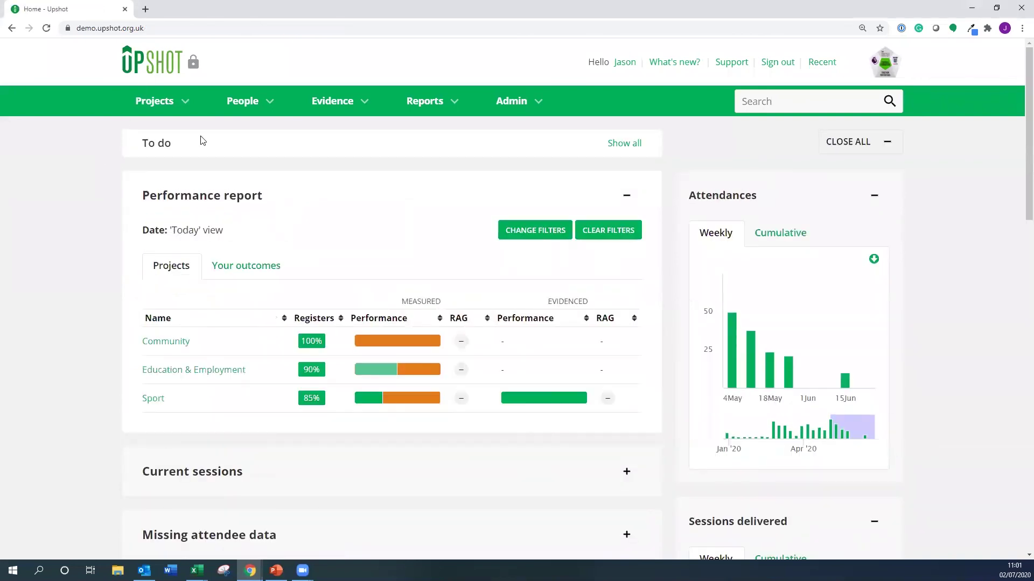
pyautogui.moveTo(328, 103)
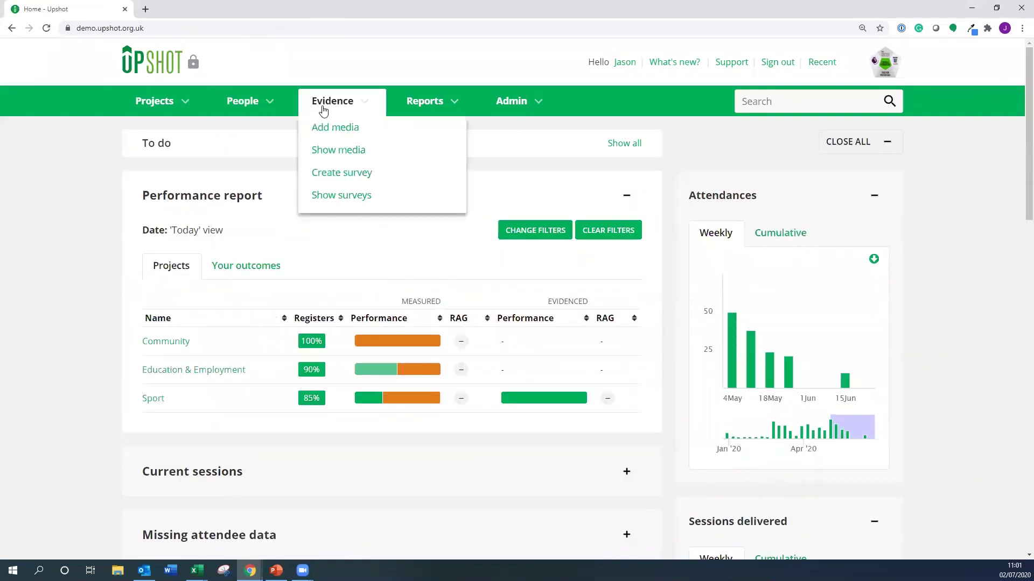
pyautogui.click(340, 196)
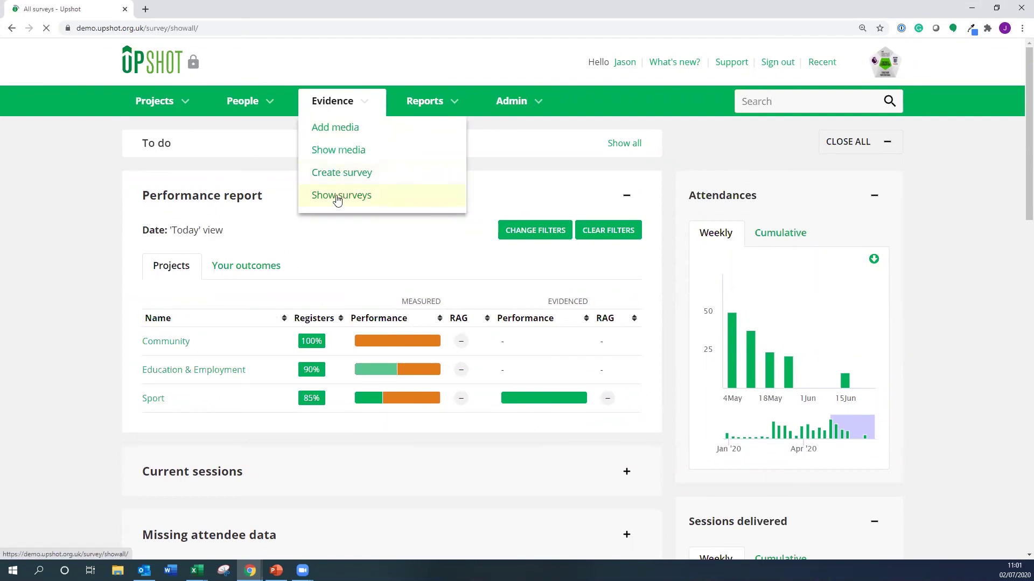
pyautogui.scroll(-3, 99, 222)
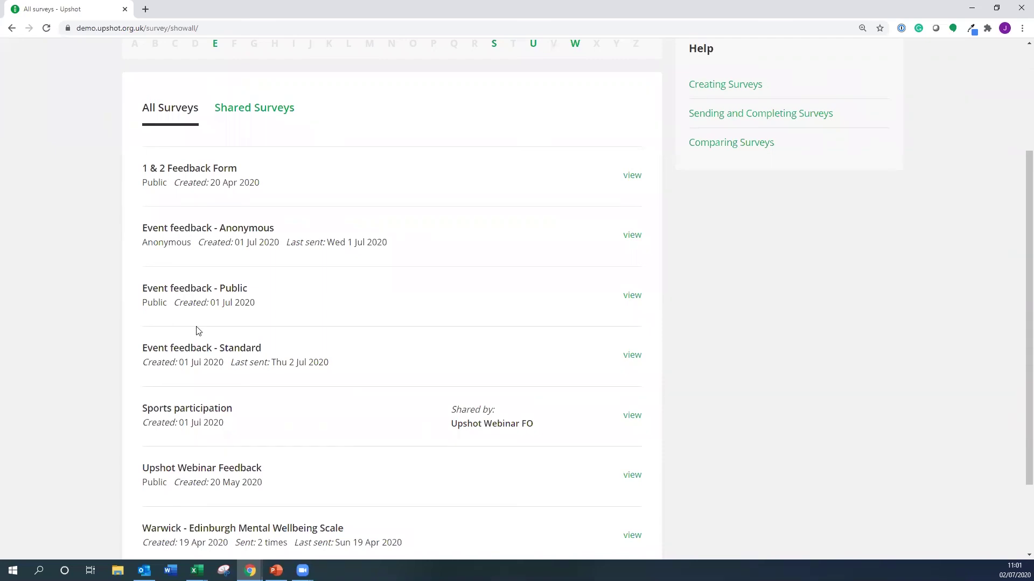
# - Start a new survey, choose to add a standardised question, and open the list of Upshot Global Questions
pyautogui.scroll(3, 388, 329)
pyautogui.click(329, 101)
pyautogui.click(347, 197)
pyautogui.click(341, 103)
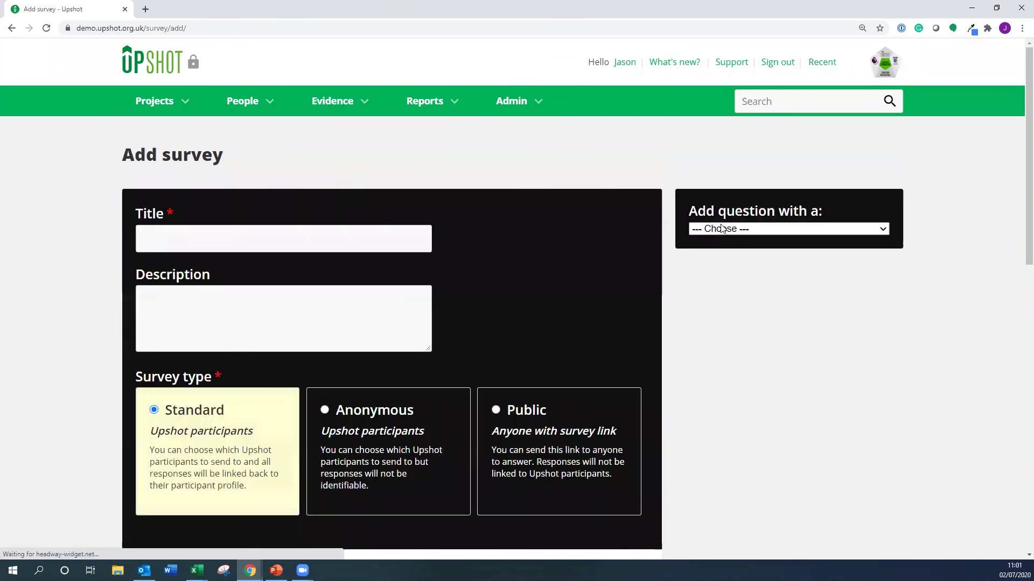
pyautogui.click(743, 228)
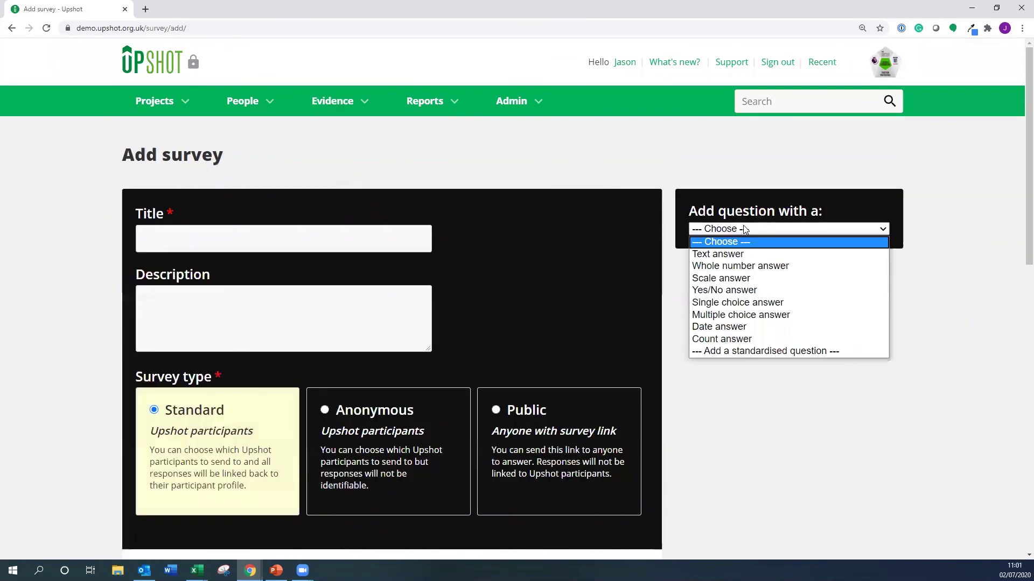
pyautogui.click(754, 353)
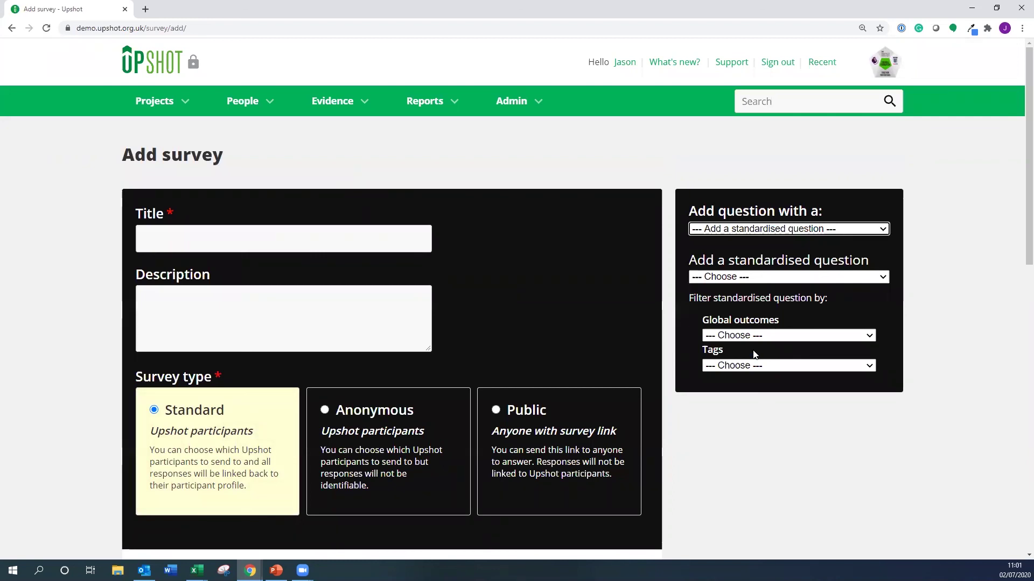
pyautogui.click(533, 112)
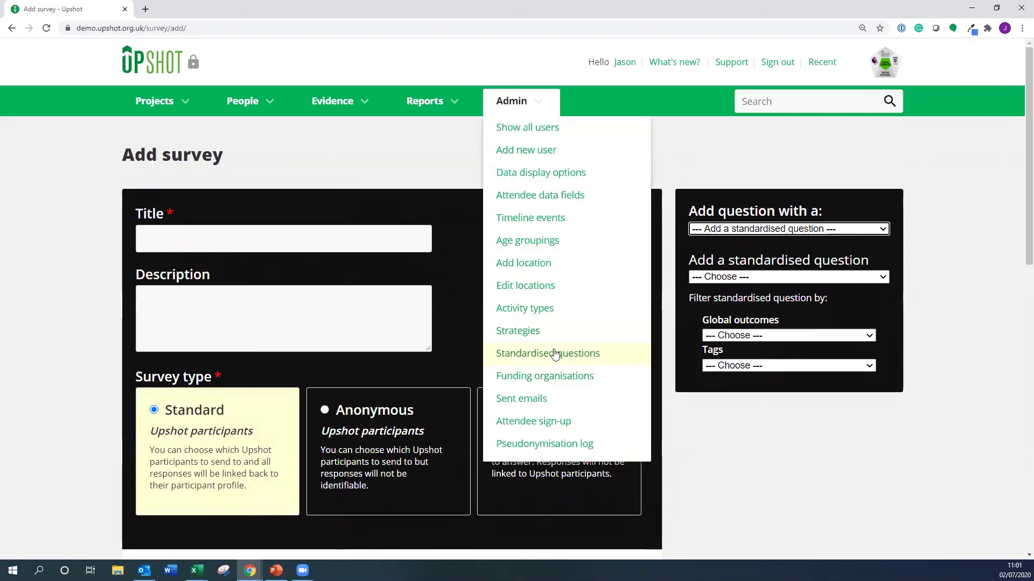
pyautogui.click(756, 278)
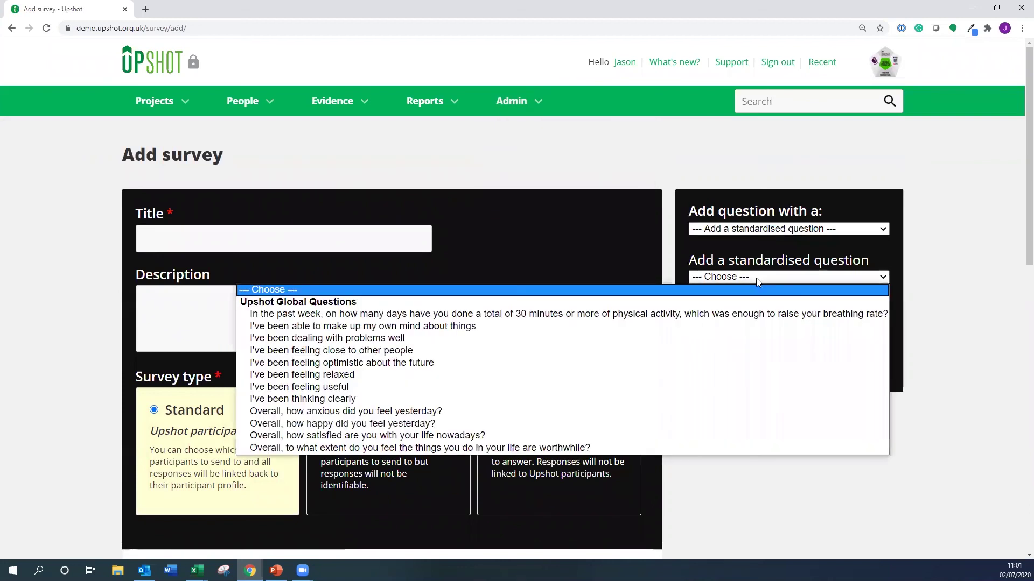